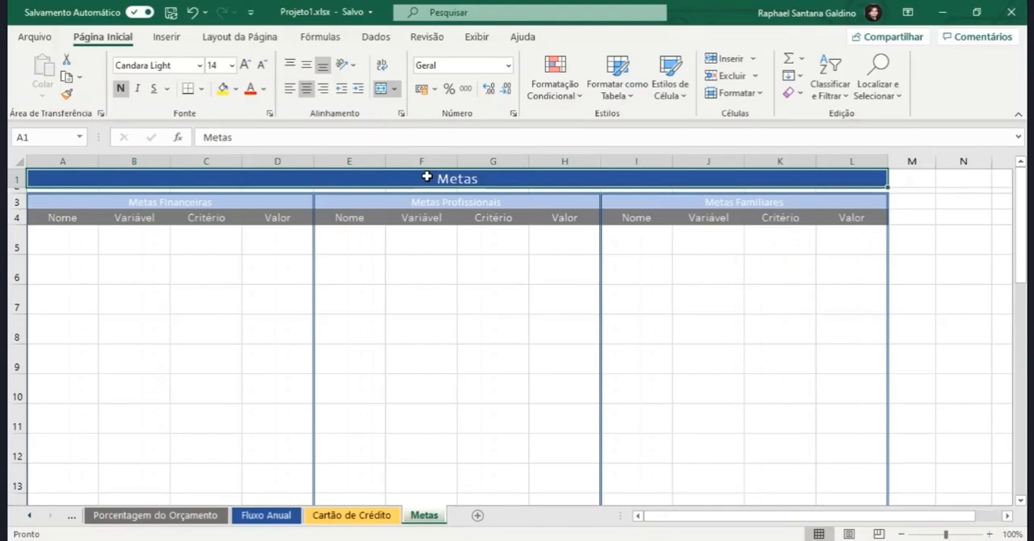
# Step: Restrict the Variável cells B5:B30 under Metas Financeiras to an in-cell list with the source Dinheiro;Tempo
pyautogui.click(144, 244)
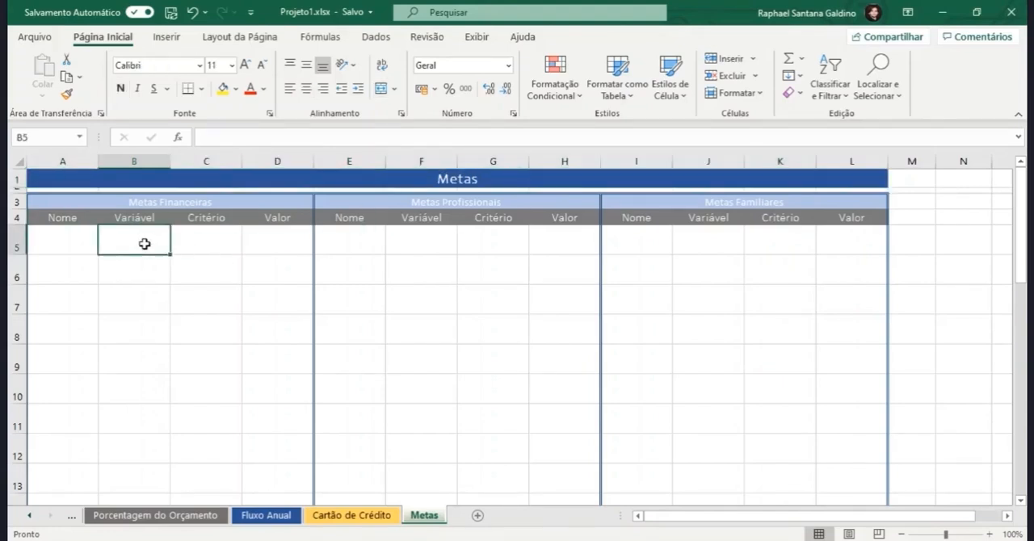
pyautogui.moveTo(144, 244); pyautogui.dragTo(143, 458)
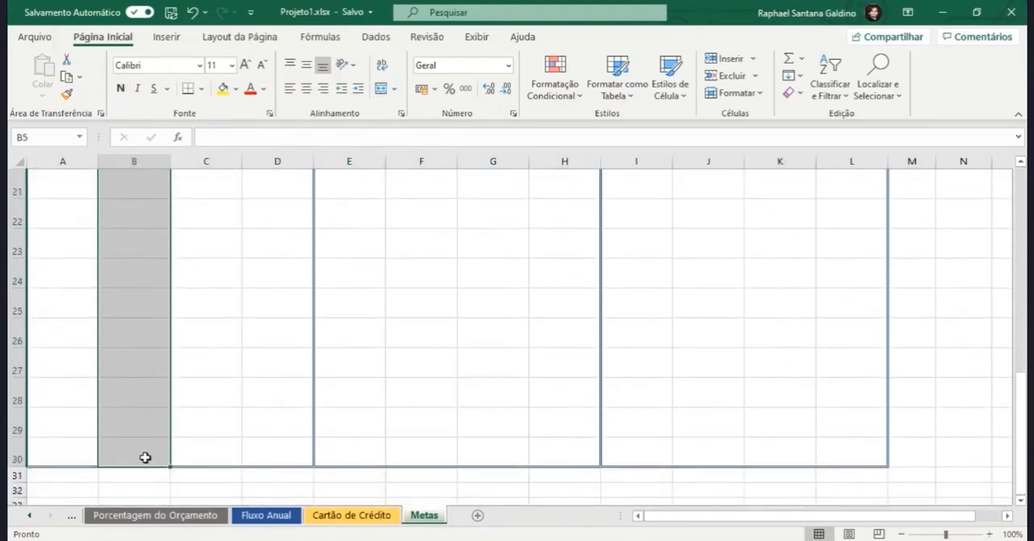
pyautogui.click(377, 37)
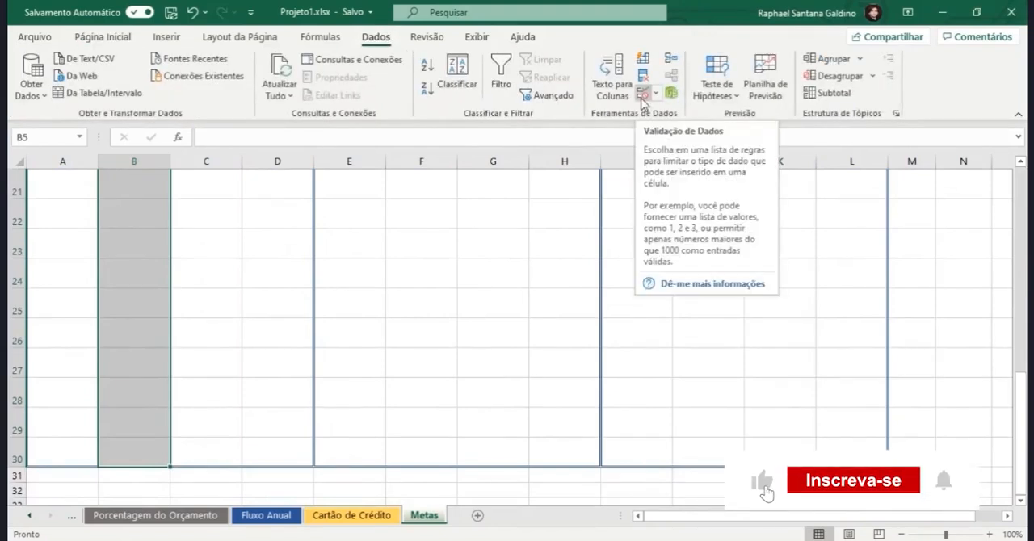
pyautogui.click(642, 94)
pyautogui.click(684, 153)
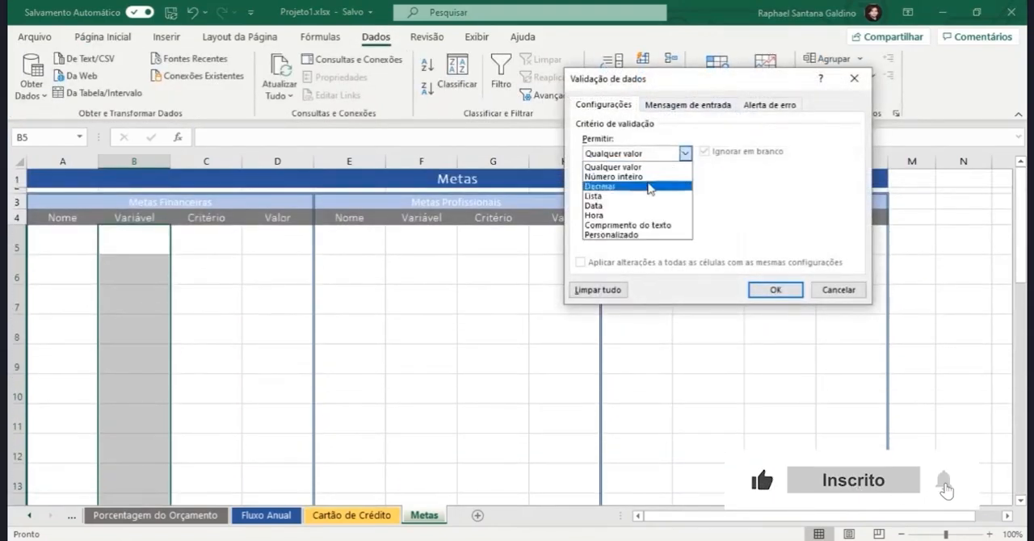
pyautogui.click(594, 196)
pyautogui.click(626, 213)
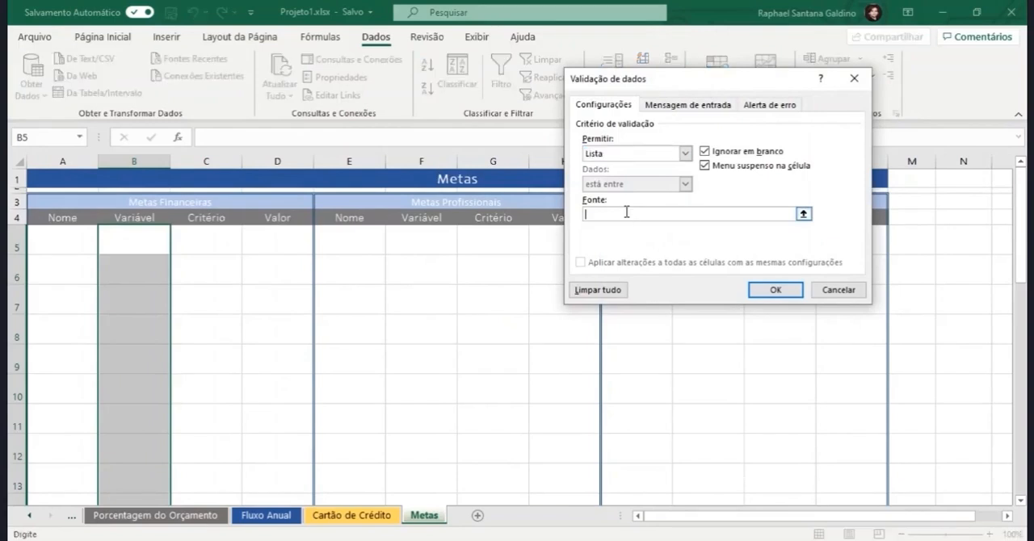
pyautogui.write('Dinheiro;L')
pyautogui.write('azer')
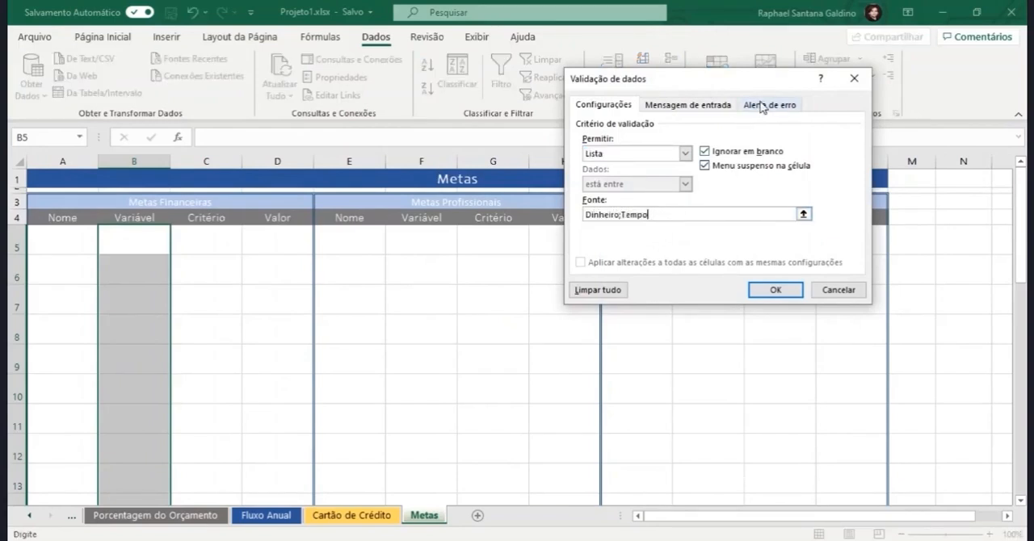
# Step: Give the validation a Parar error alert titled "Escolha Tempo ou Dinheiro" with the message "Escolha no menu a opção Dinheiro ou Tempo"
pyautogui.click(761, 105)
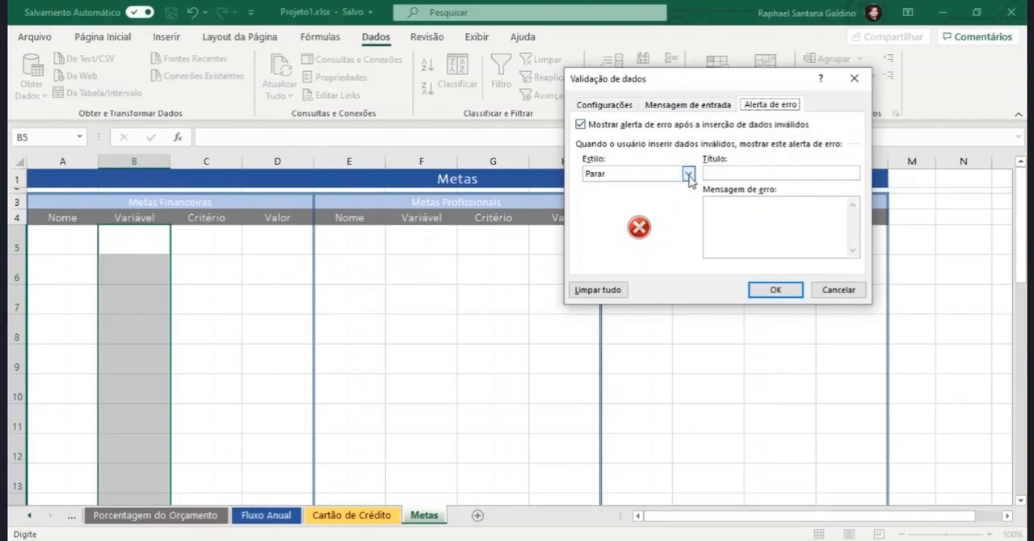
pyautogui.click(737, 174)
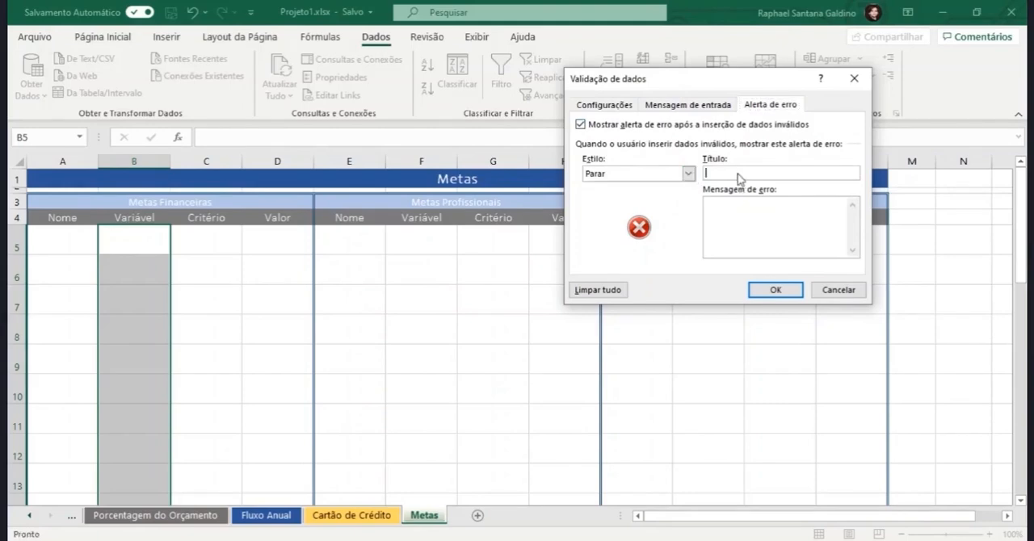
pyautogui.write('Escolha tempo ou Dinheiro')
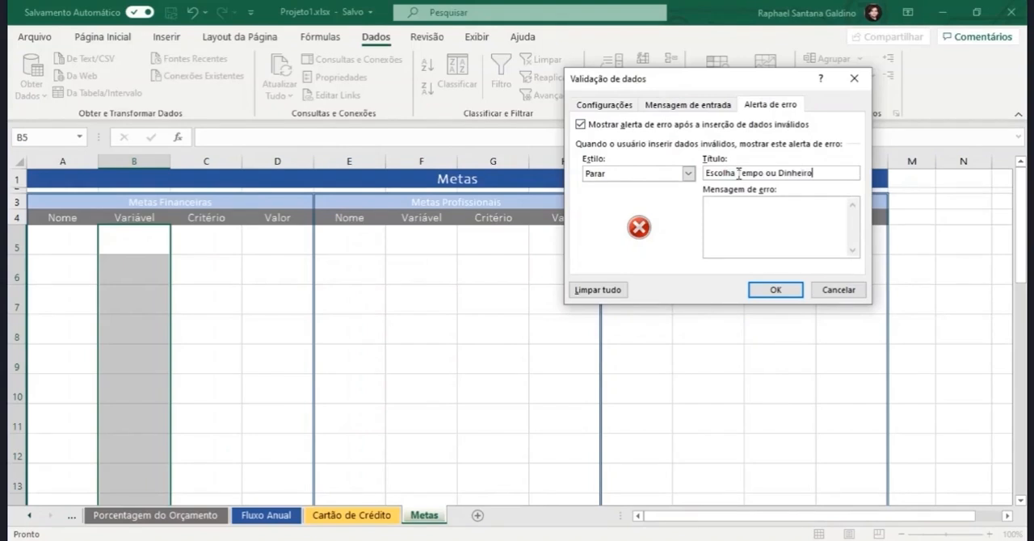
pyautogui.click(737, 219)
pyautogui.write('Escolha no menu a opc')
pyautogui.write('ão Dinheiro ou Tempo')
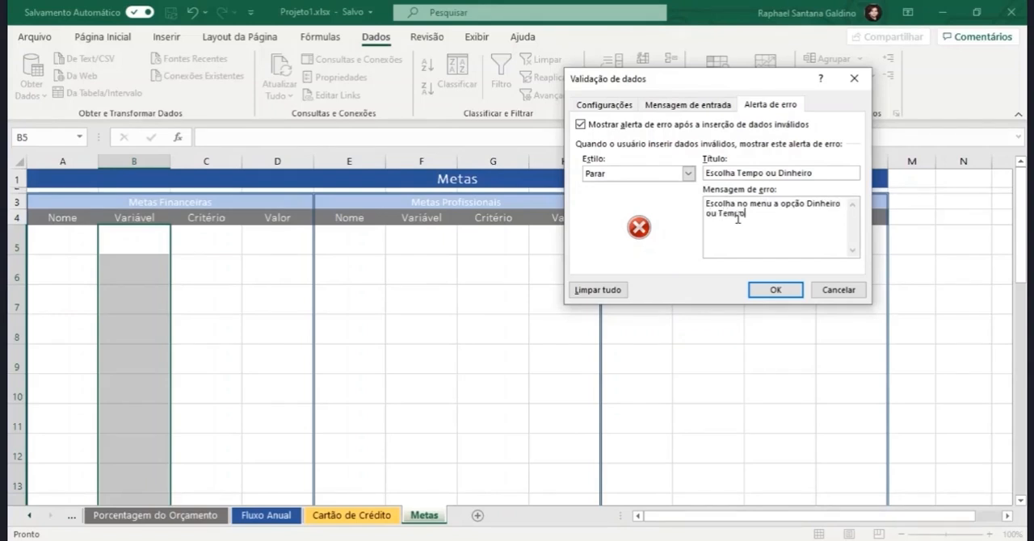
# Step: Change the error alert title to "Escolha Dinheiro ou Tempo" and apply the validation
pyautogui.moveTo(825, 173); pyautogui.dragTo(740, 174)
pyautogui.write('Dinheiro ou Tempo')
pyautogui.click(777, 289)
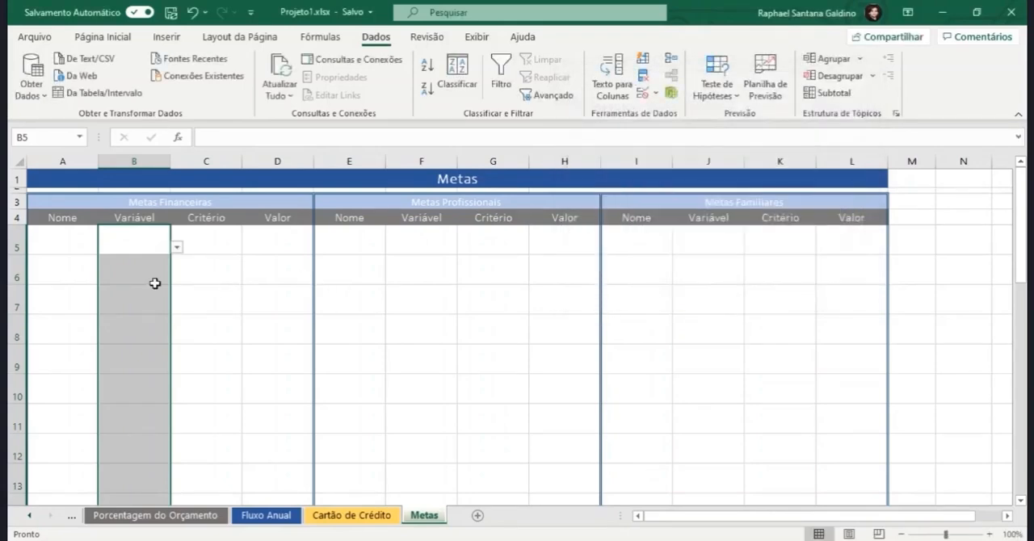
# Step: Test the validation by opening the option list in B5 and trying a name outside the list in B7
pyautogui.click(157, 235)
pyautogui.click(175, 247)
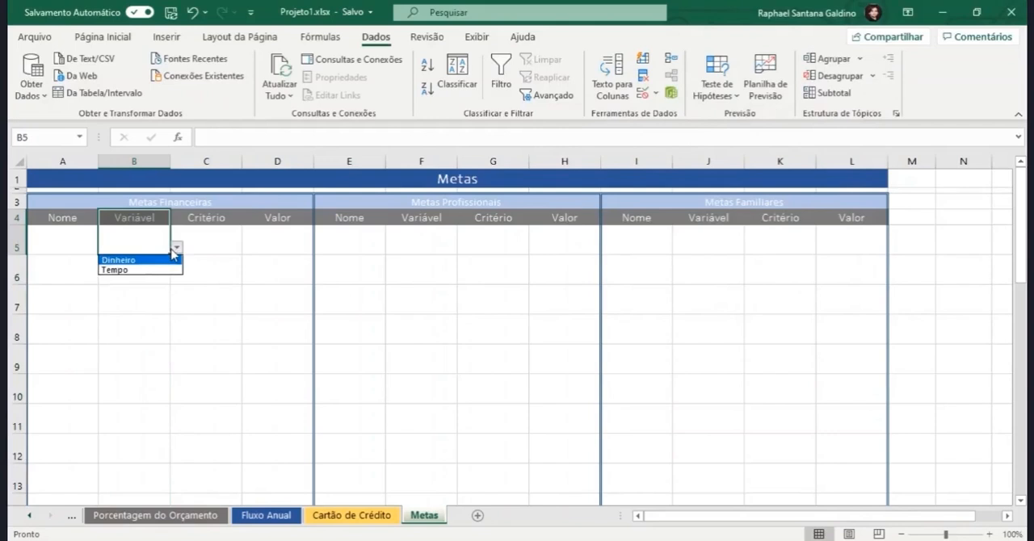
pyautogui.click(145, 282)
pyautogui.click(144, 288)
pyautogui.write('raphael')
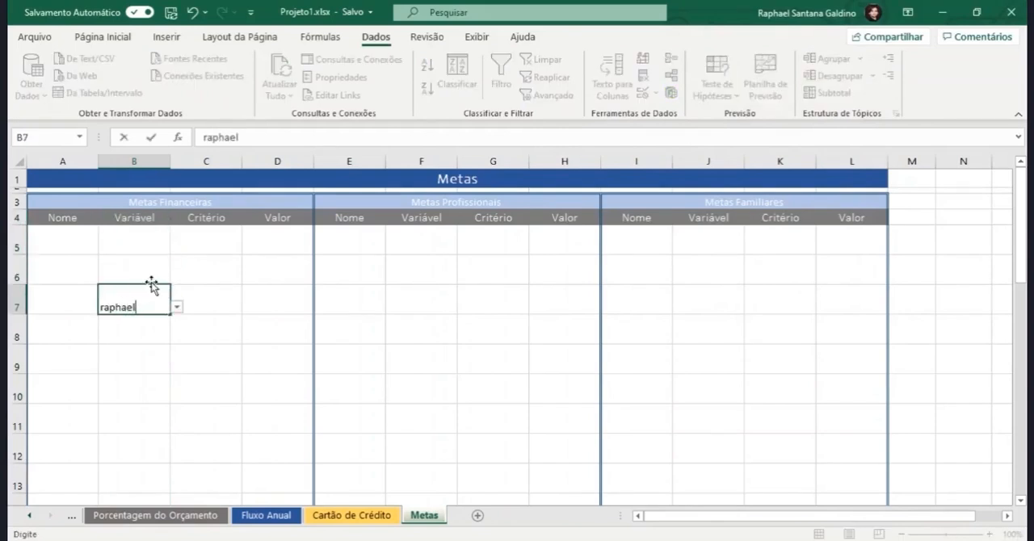
pyautogui.press('Return')
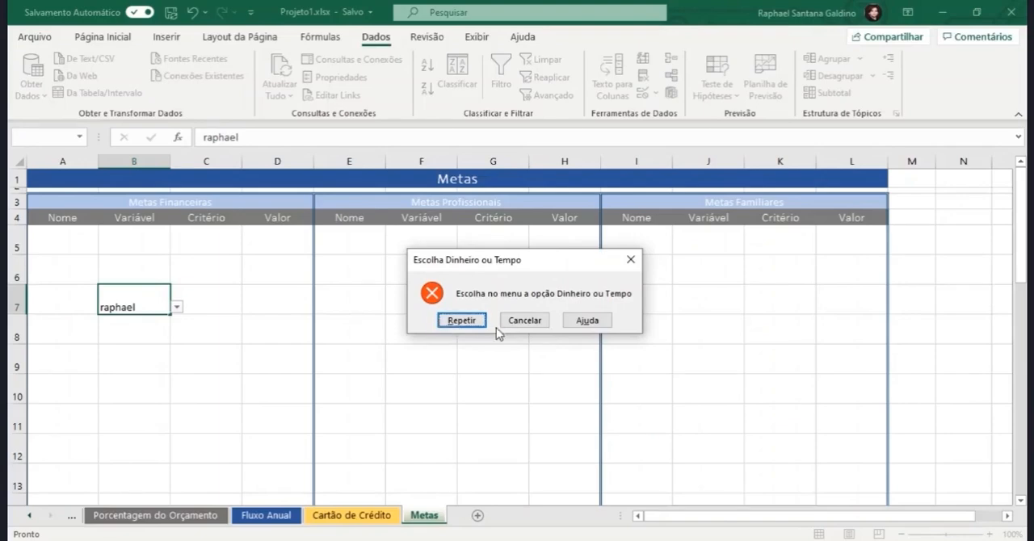
pyautogui.click(631, 259)
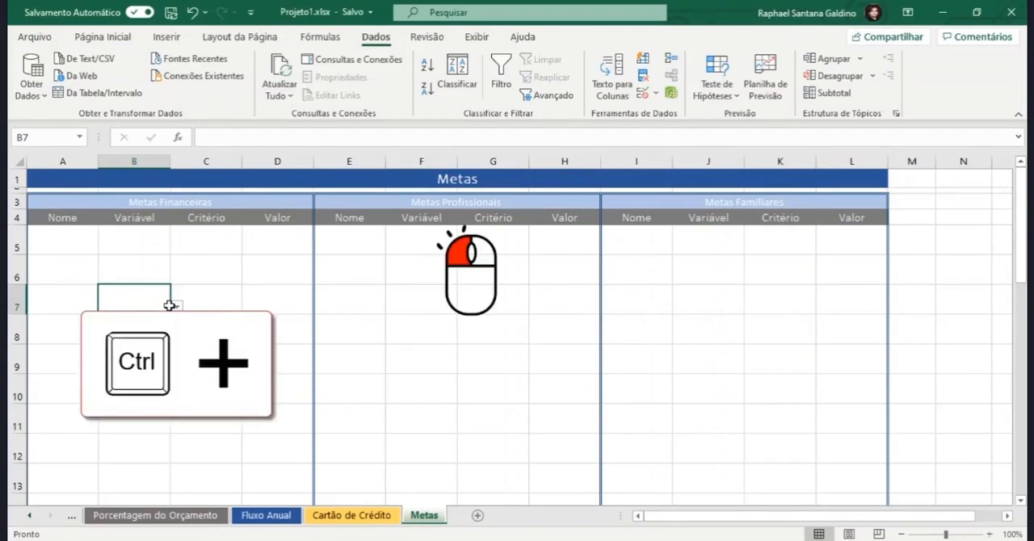
# Step: Restrict the Variável cells F5:F30 and J5:J30 together to an in-cell list with the source Dinheiro;Tempo
pyautogui.moveTo(421, 236); pyautogui.dragTo(422, 482)
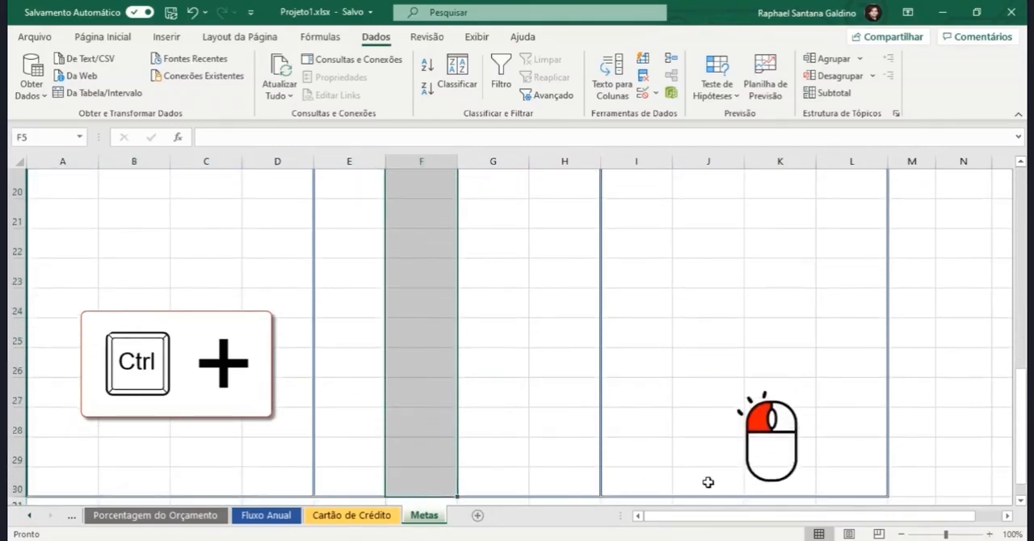
pyautogui.moveTo(709, 483); pyautogui.dragTo(705, 231)
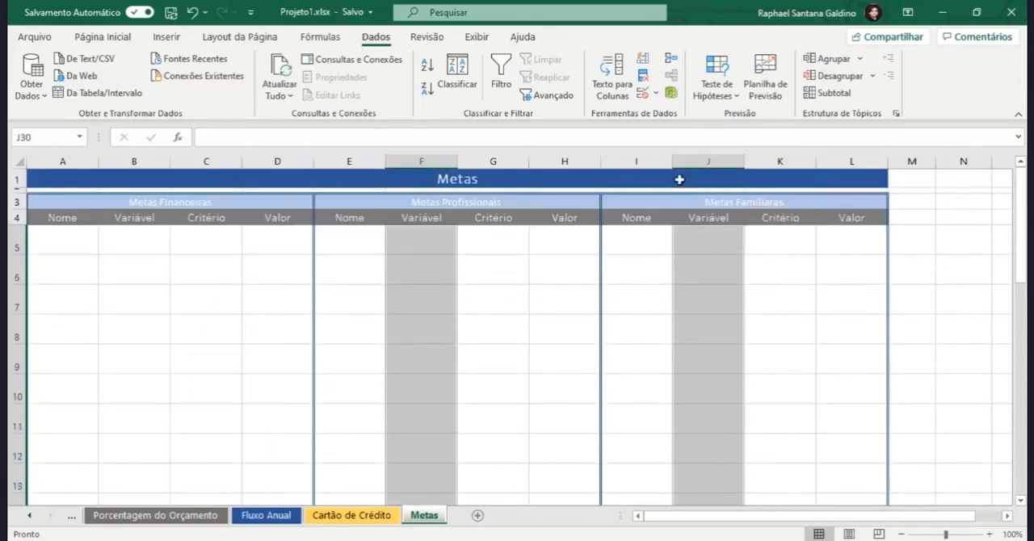
pyautogui.click(643, 93)
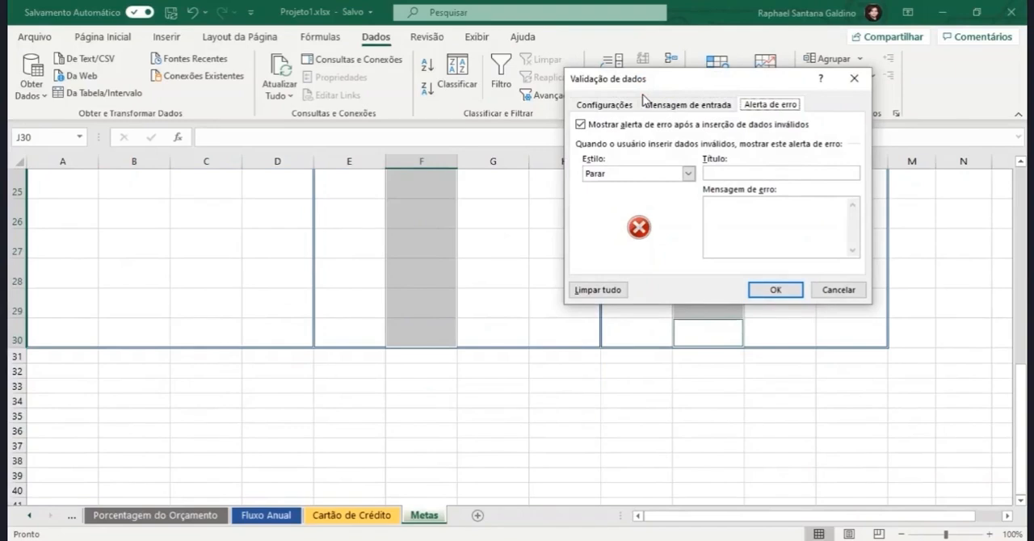
pyautogui.click(602, 105)
pyautogui.click(686, 154)
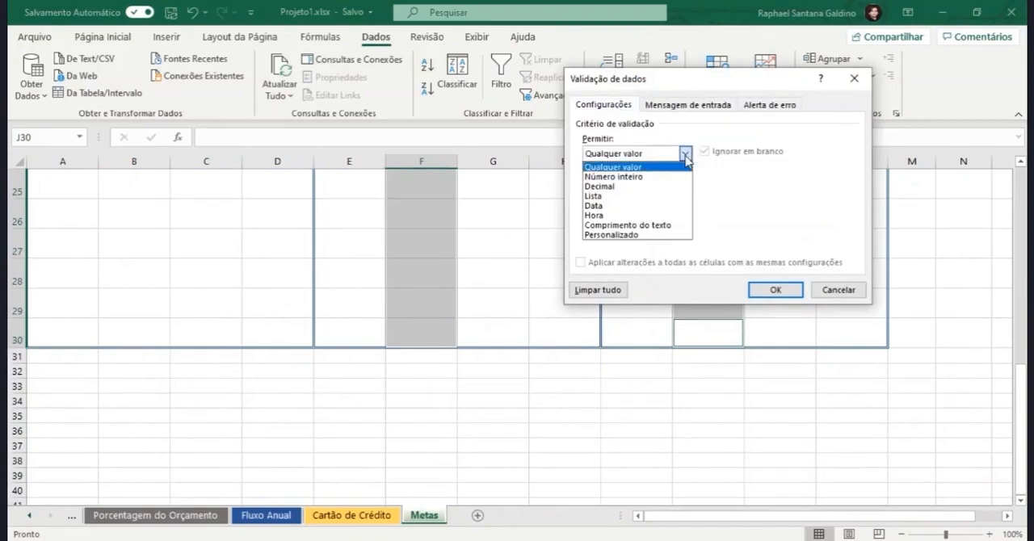
pyautogui.click(636, 196)
pyautogui.click(636, 214)
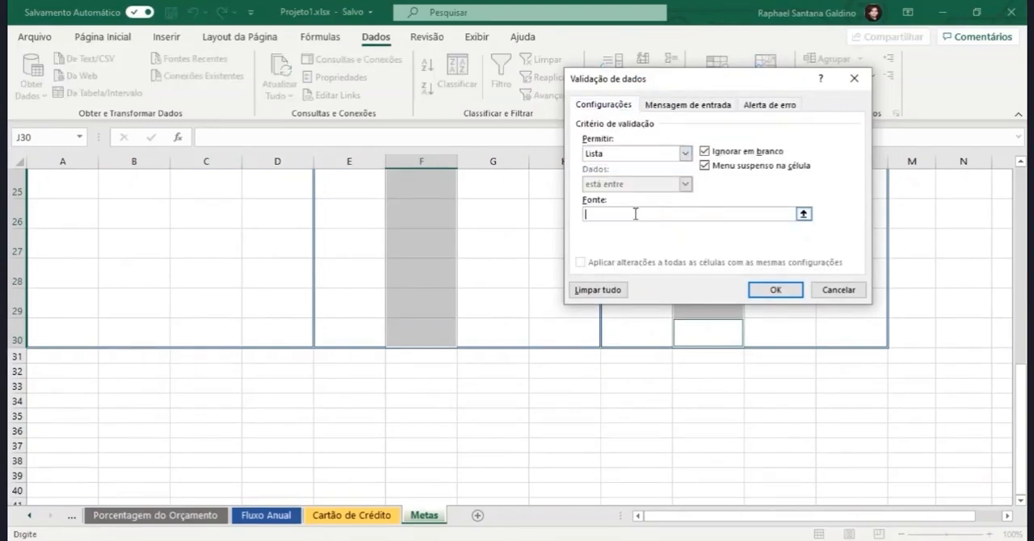
pyautogui.write('Dinheiro;Tempo')
# Step: Add the error alert title "Escolha Dinheiro ou Tempo" and message "Escolha no menu a opção Dinheiro ou Tempo", and apply the validation
pyautogui.click(761, 106)
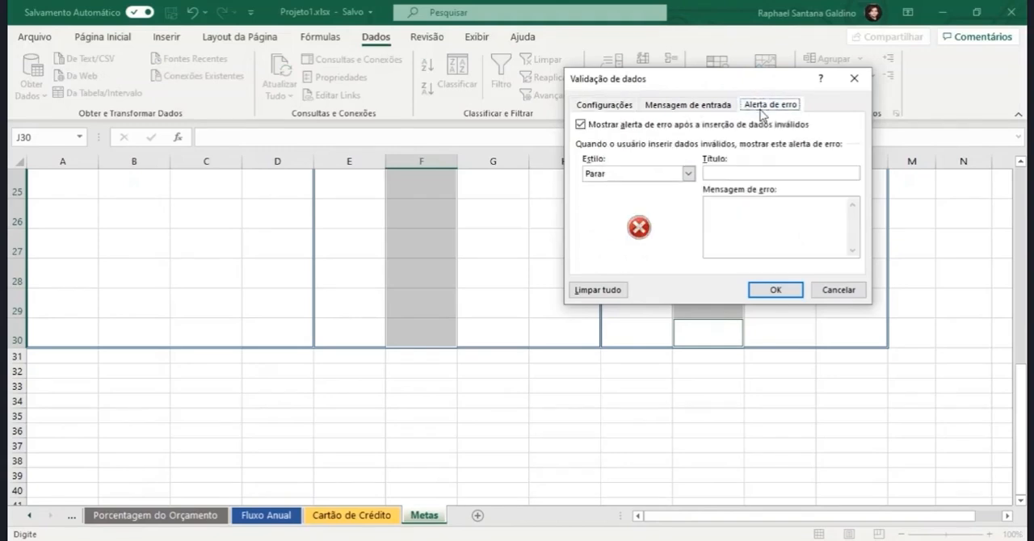
pyautogui.click(761, 171)
pyautogui.write('Escolha ')
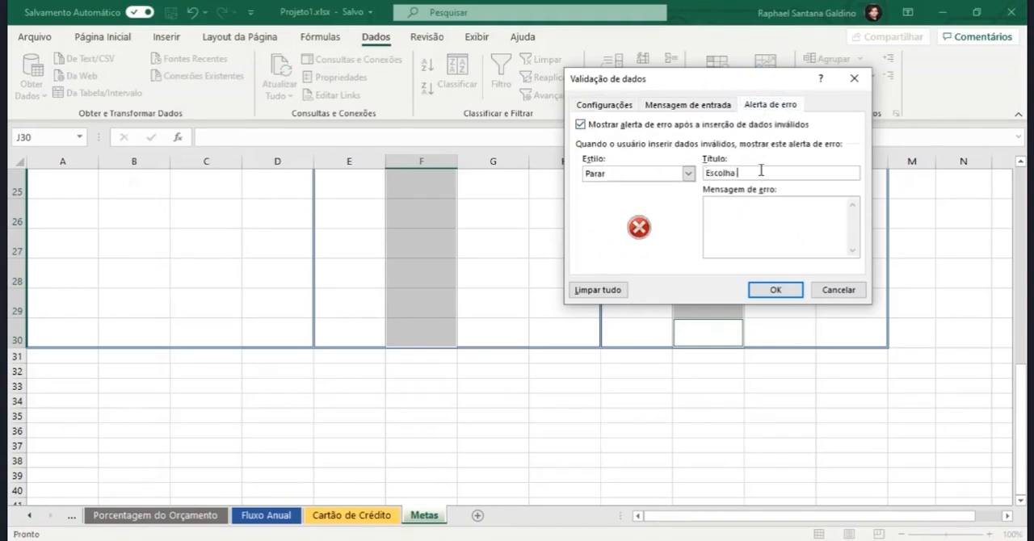
pyautogui.write('Dinheiro ou Tempo')
pyautogui.click(742, 208)
pyautogui.write('Escolha no menu a opção Dinh')
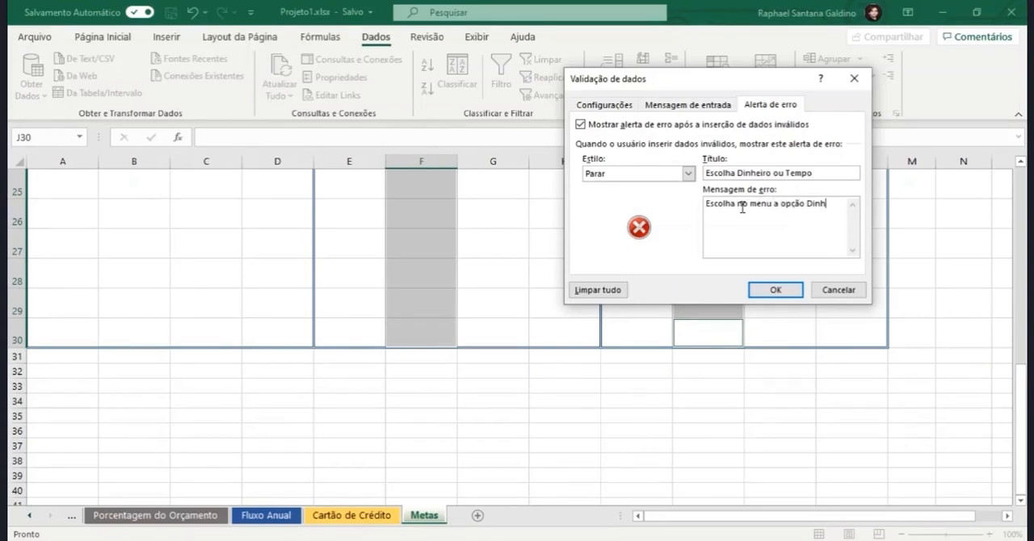
pyautogui.write('eiro ou tempo')
pyautogui.click(763, 289)
# Step: Check the option lists in the first Variável cells of Metas Profissionais and Metas Familiares
pyautogui.scroll(8, 708, 271)
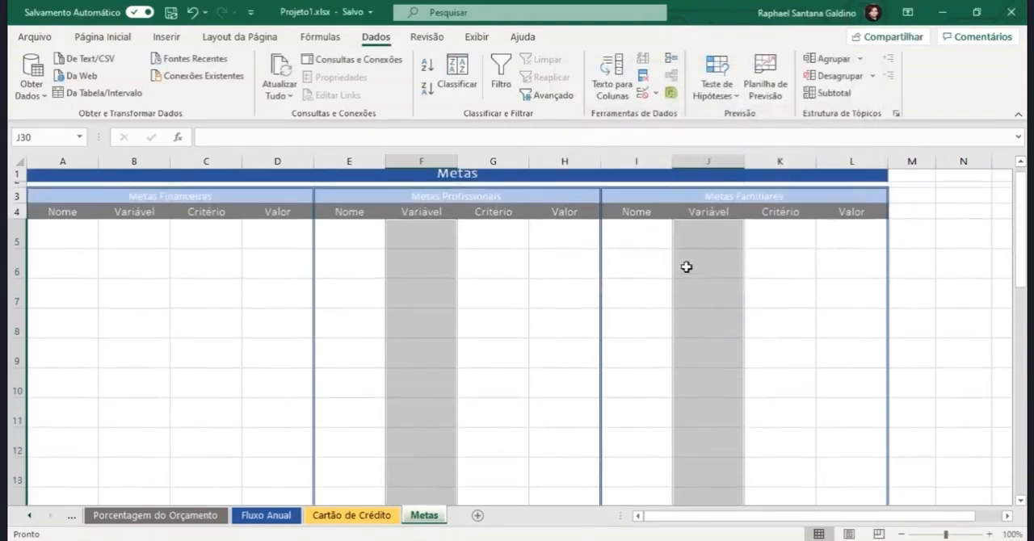
pyautogui.click(443, 249)
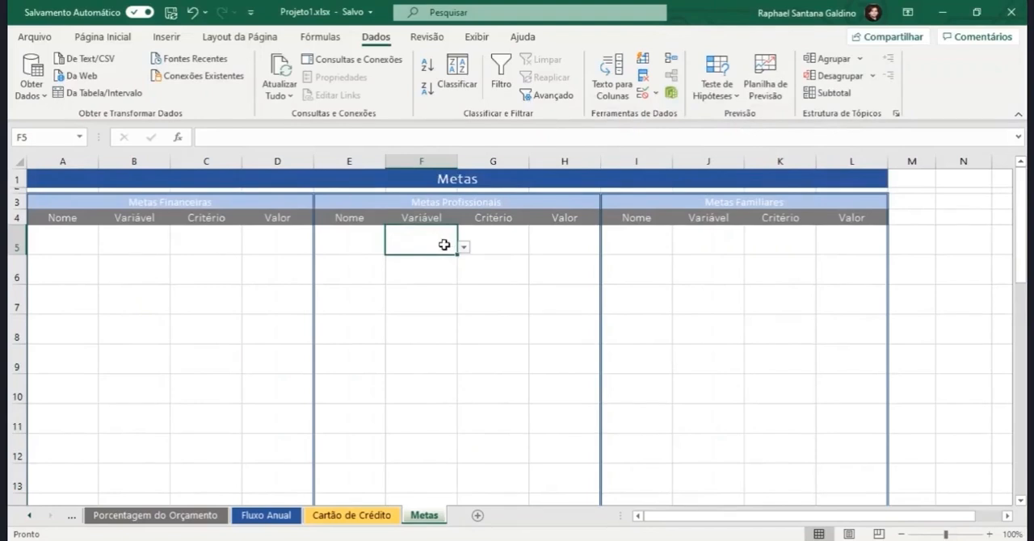
pyautogui.click(463, 250)
pyautogui.click(730, 244)
pyautogui.click(732, 246)
pyautogui.click(750, 247)
pyautogui.click(704, 294)
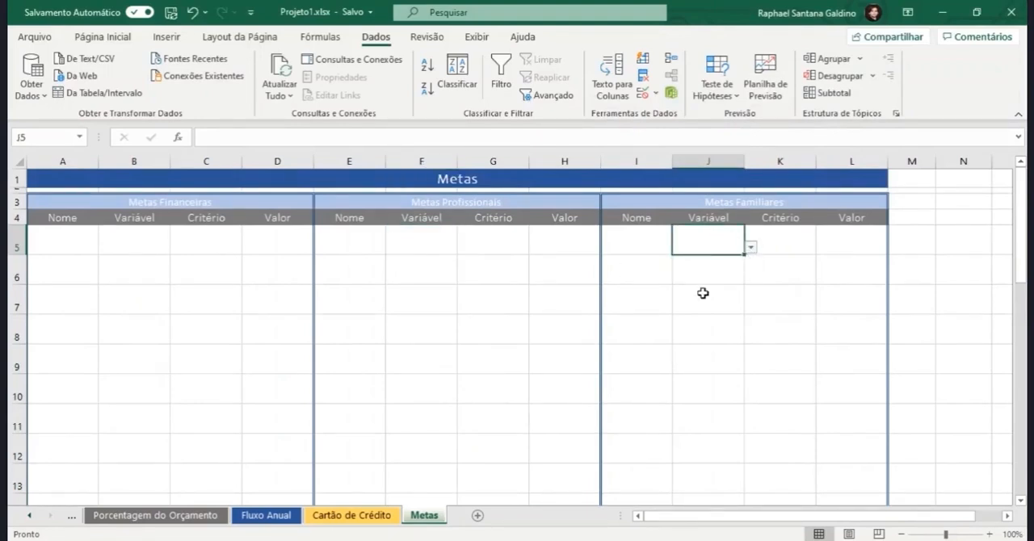
pyautogui.click(699, 299)
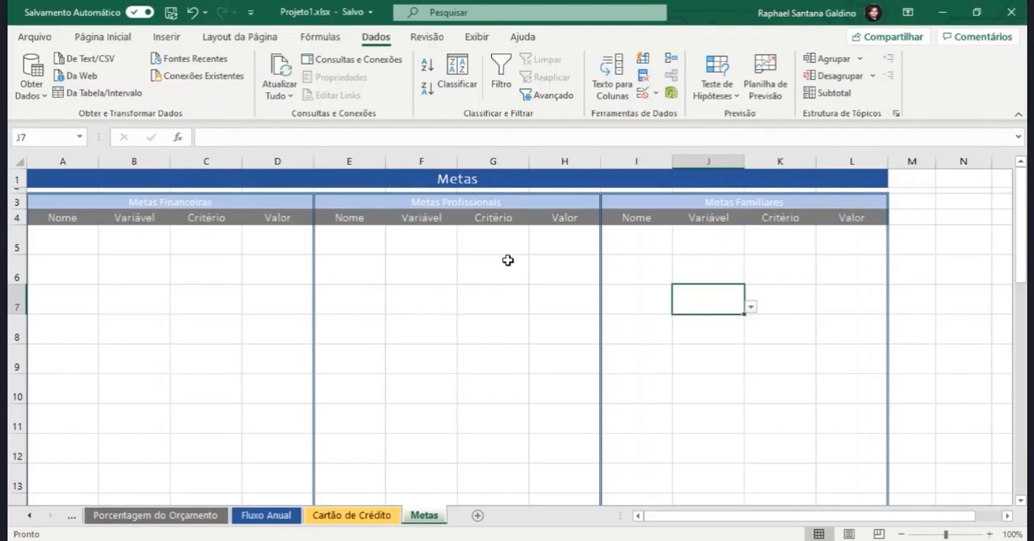
# Step: Choose Dinheiro in B5 and Tempo in B6 from the Variável option lists under Metas Financeiras
pyautogui.click(169, 242)
pyautogui.click(176, 245)
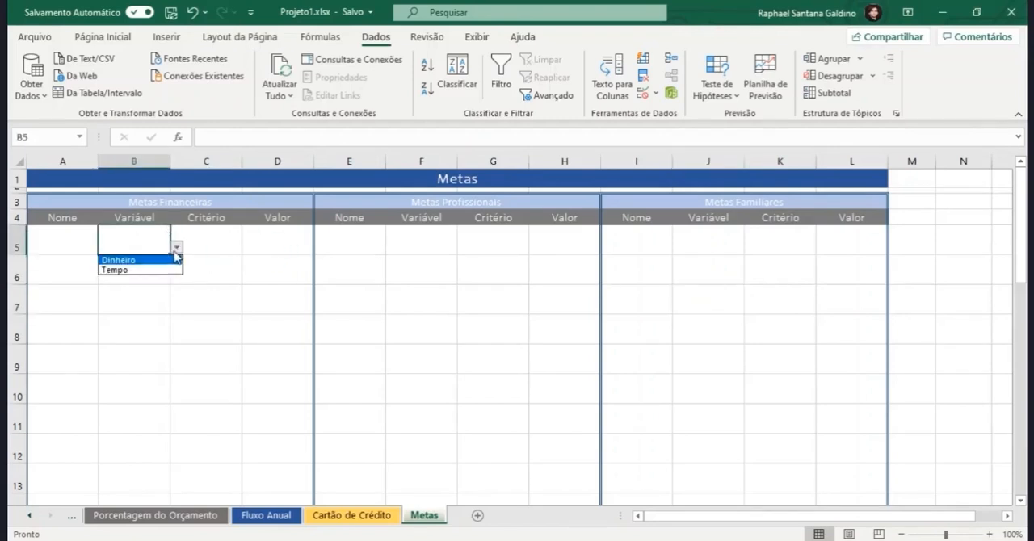
pyautogui.click(161, 257)
pyautogui.click(233, 249)
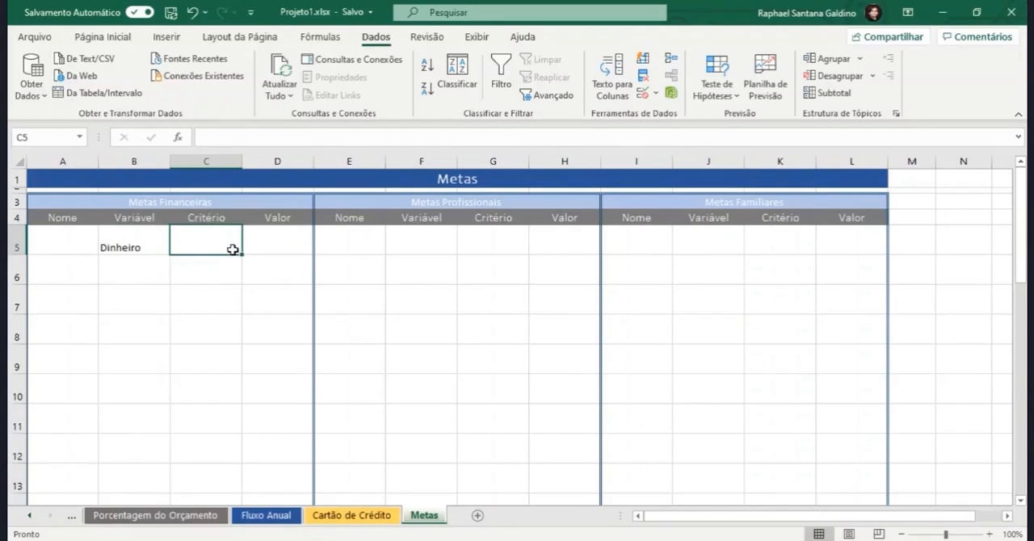
pyautogui.click(162, 275)
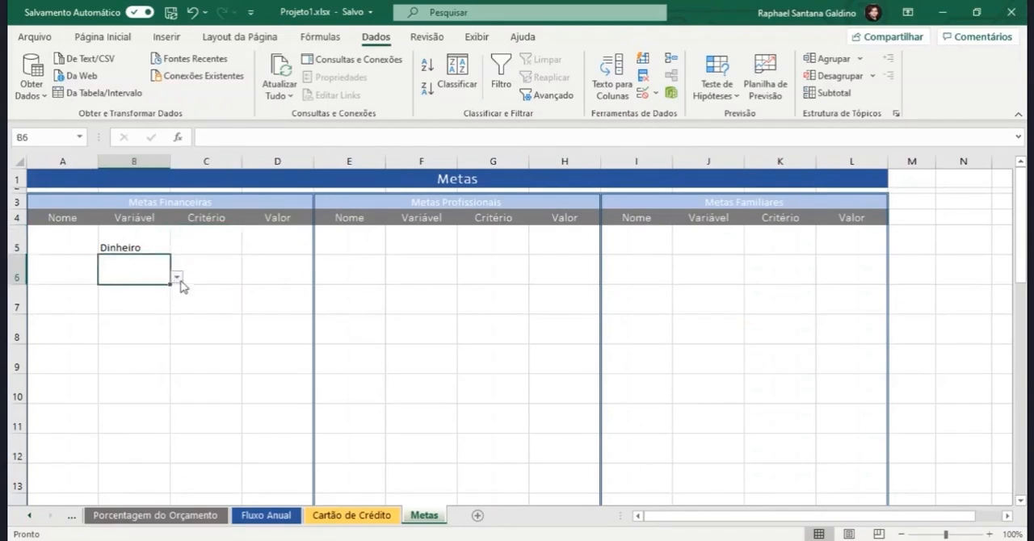
pyautogui.click(176, 278)
pyautogui.click(159, 300)
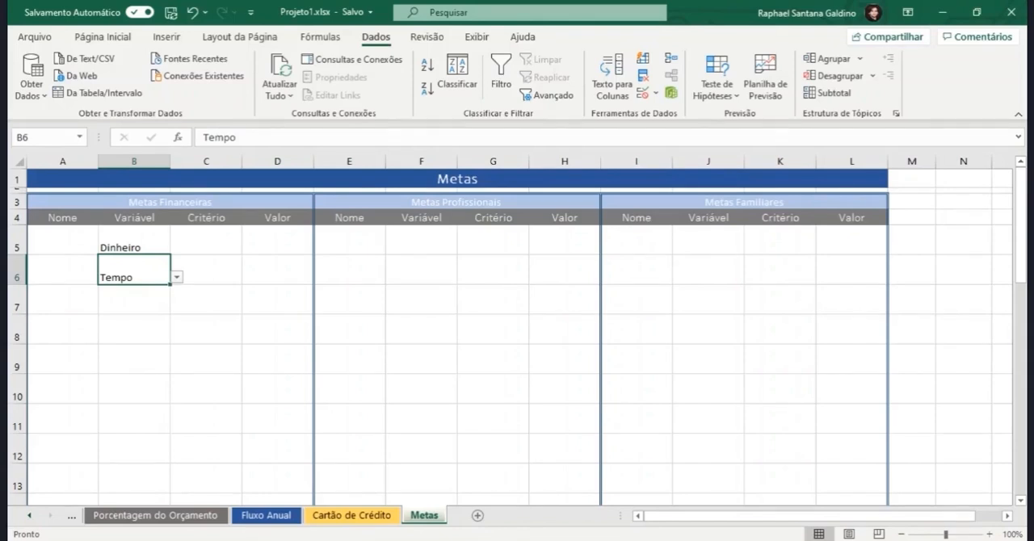
# Step: Enter the heading Tempo in cell T7, away from the goals tables
pyautogui.click(972, 323)
pyautogui.press('Right')
pyautogui.press('Right')
pyautogui.press('Right')
pyautogui.press('Right')
pyautogui.press('Right')
pyautogui.press('Right')
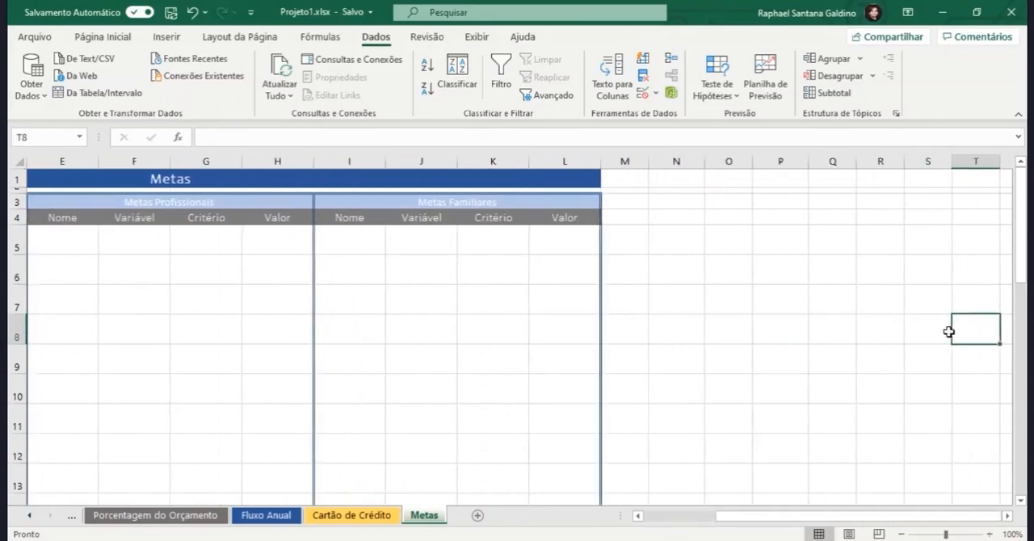
pyautogui.press('Up')
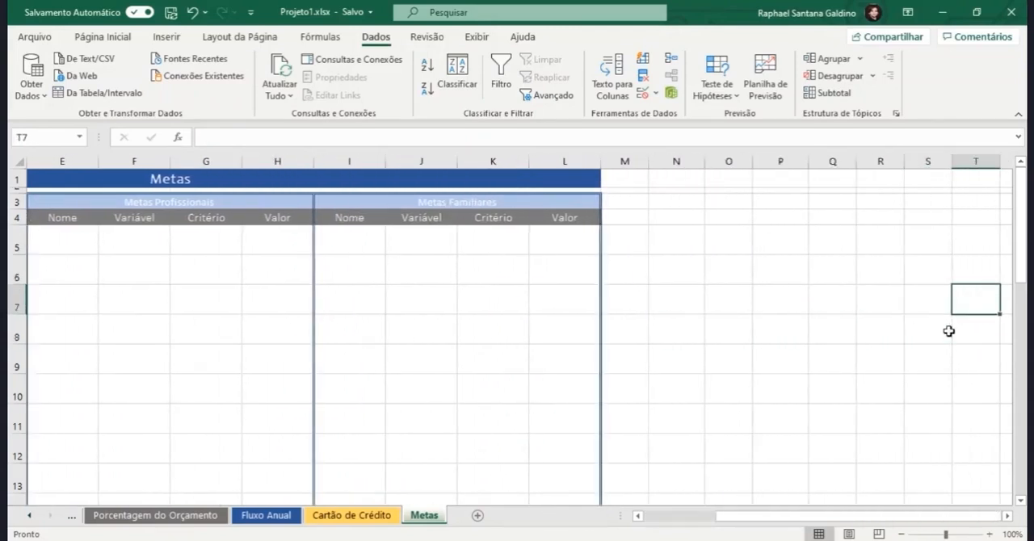
pyautogui.write('Tempo')
pyautogui.press('Return')
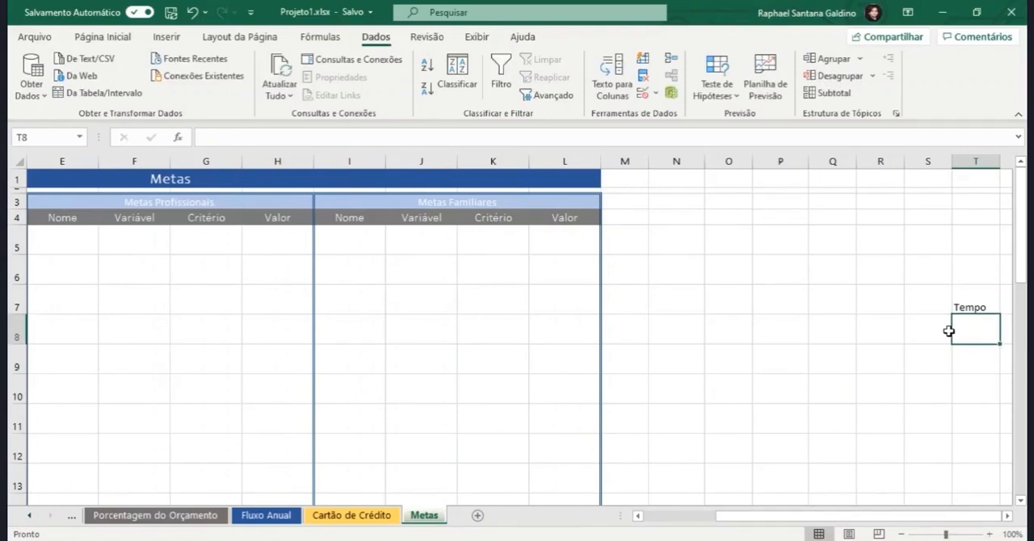
# Step: List Com fim de Semana in T8 and Sem fim de Semana in T9 under the Tempo heading, and widen column T slightly
pyautogui.write('Com fim')
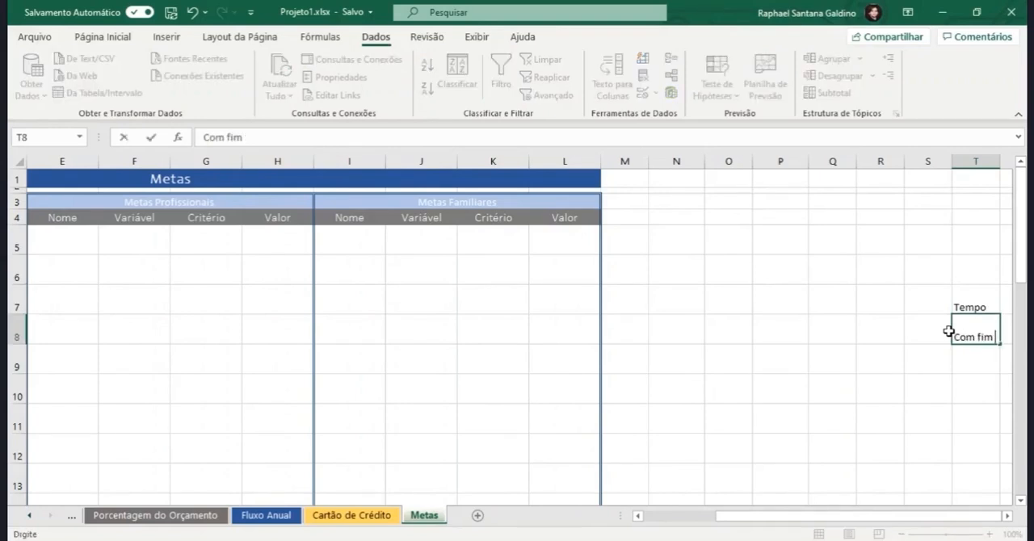
pyautogui.write(' de Semana')
pyautogui.press('Return')
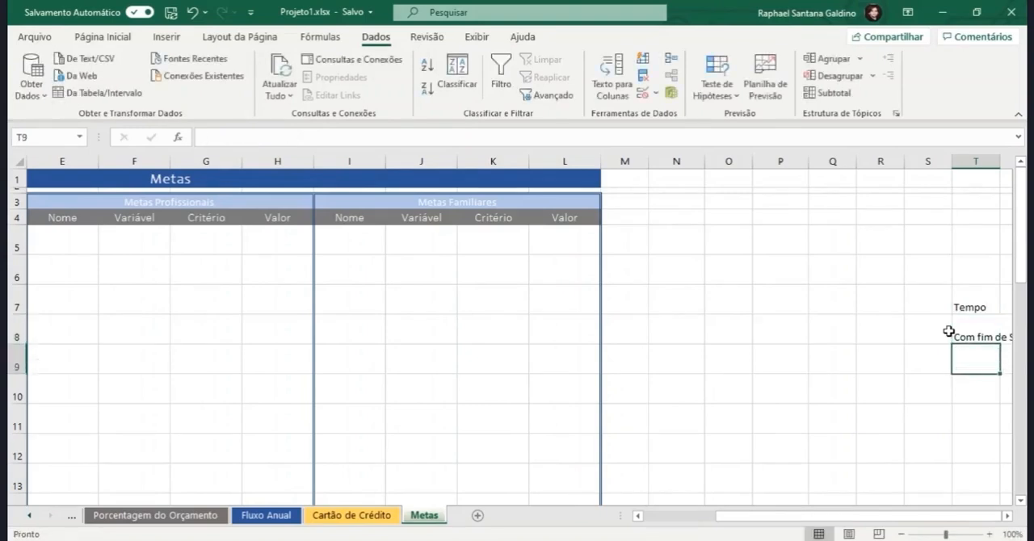
pyautogui.write('Sem fim de')
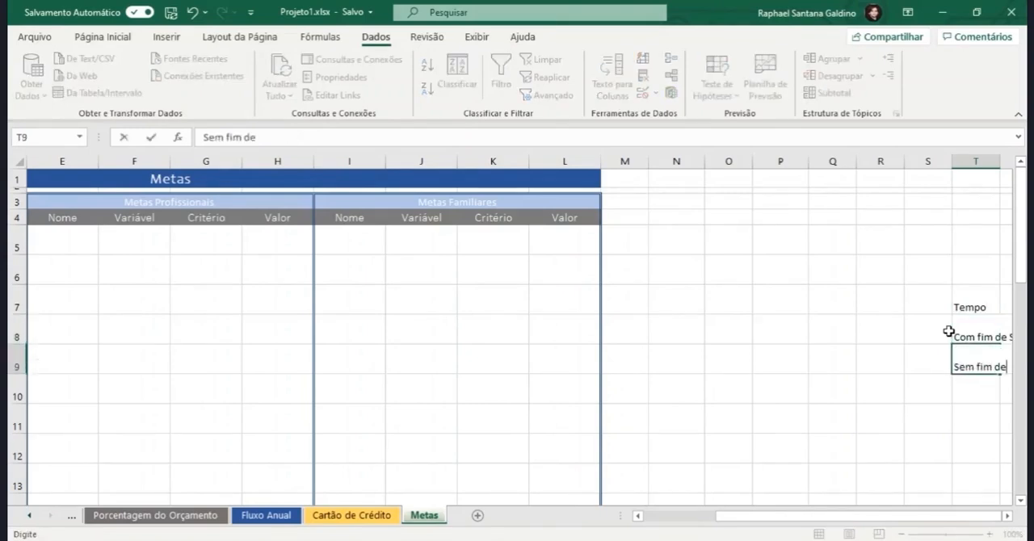
pyautogui.write(' Semana')
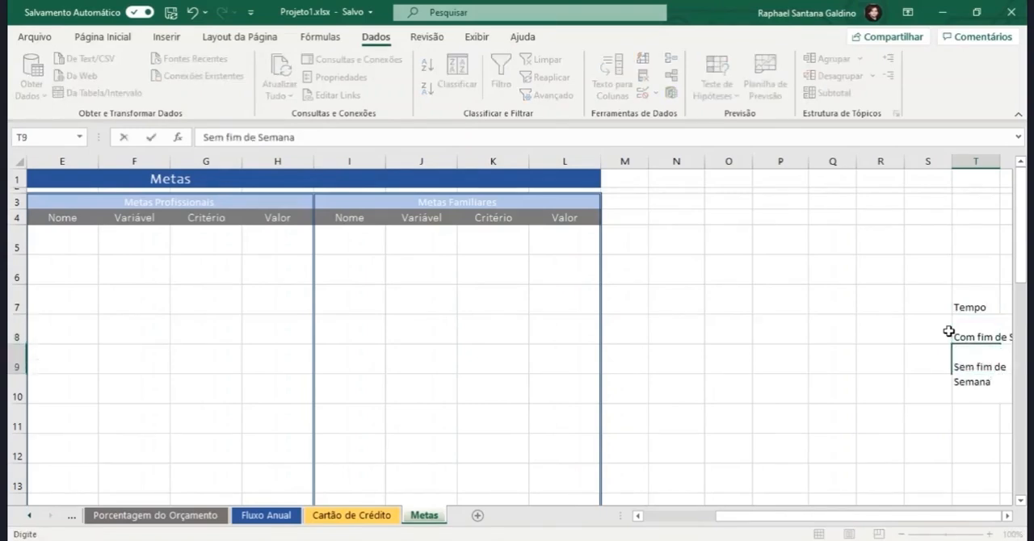
pyautogui.press('Return')
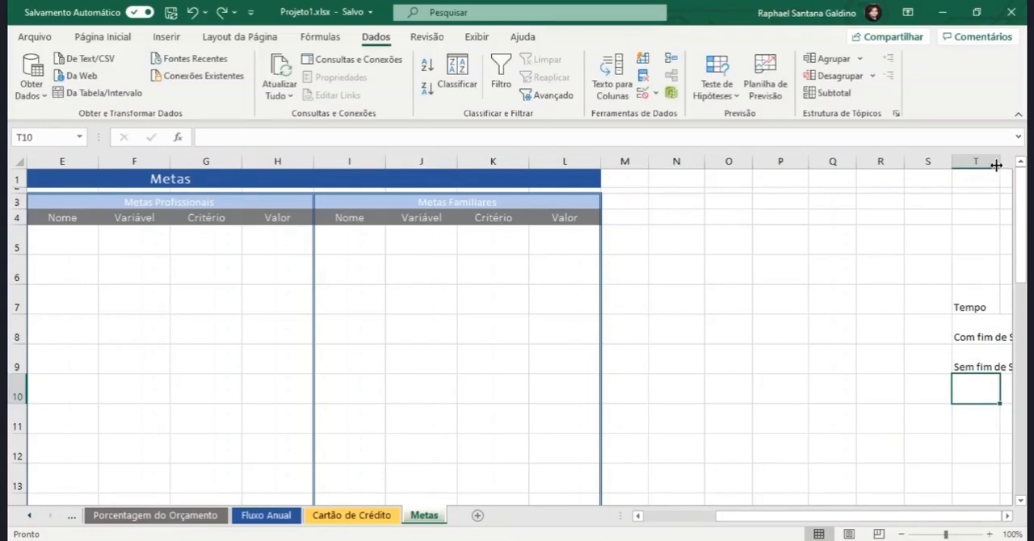
pyautogui.moveTo(998, 164); pyautogui.dragTo(1020, 177)
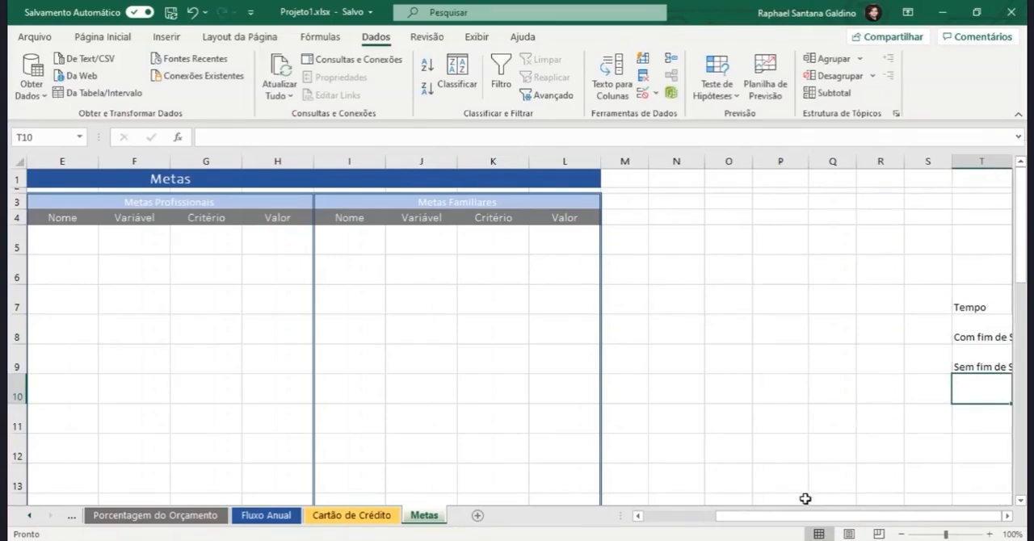
# Step: Enter the heading Dinheiro in cell U7, beside the Tempo heading
pyautogui.moveTo(802, 520); pyautogui.dragTo(804, 525)
pyautogui.hscroll(3, 952, 412)
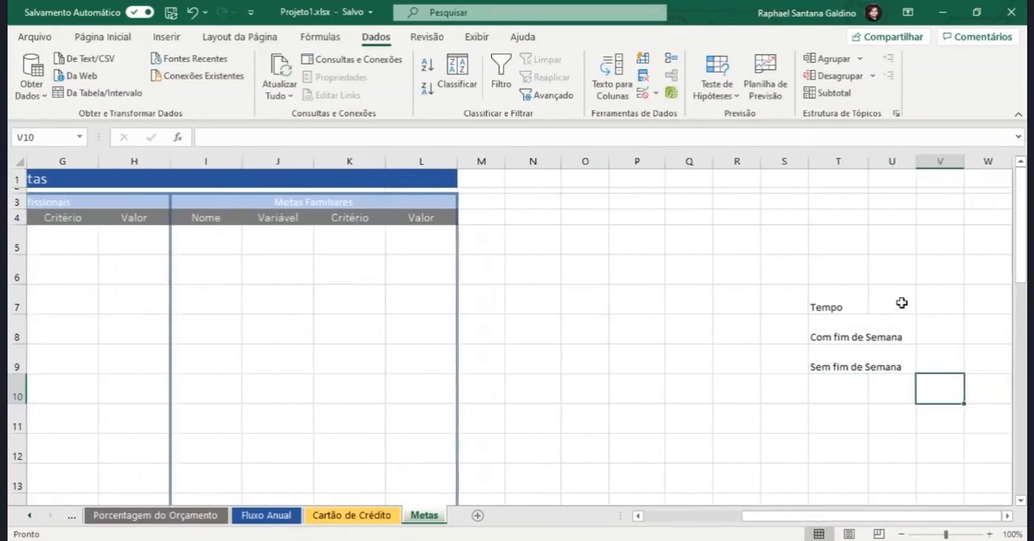
pyautogui.click(900, 300)
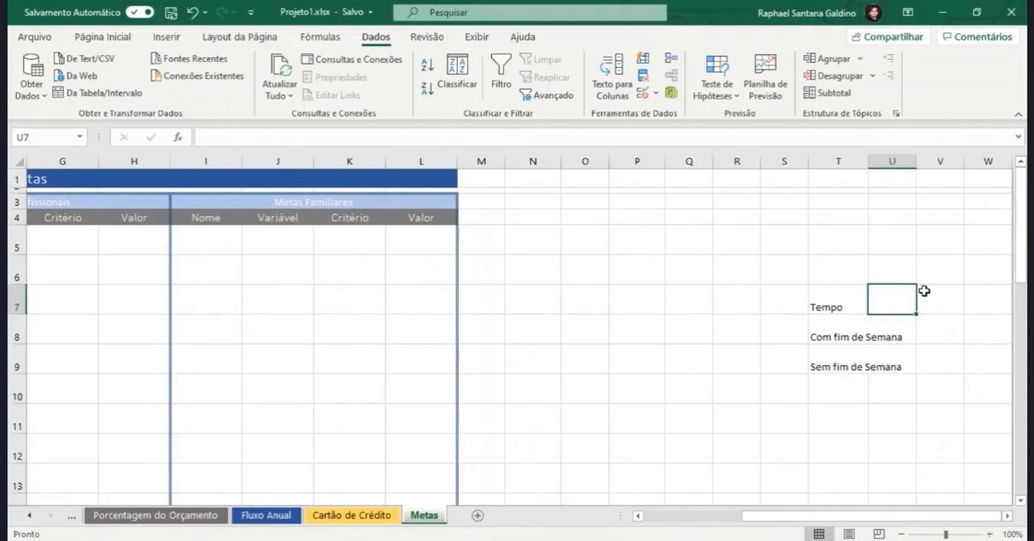
pyautogui.write('Dnheiro')
pyautogui.click(878, 307)
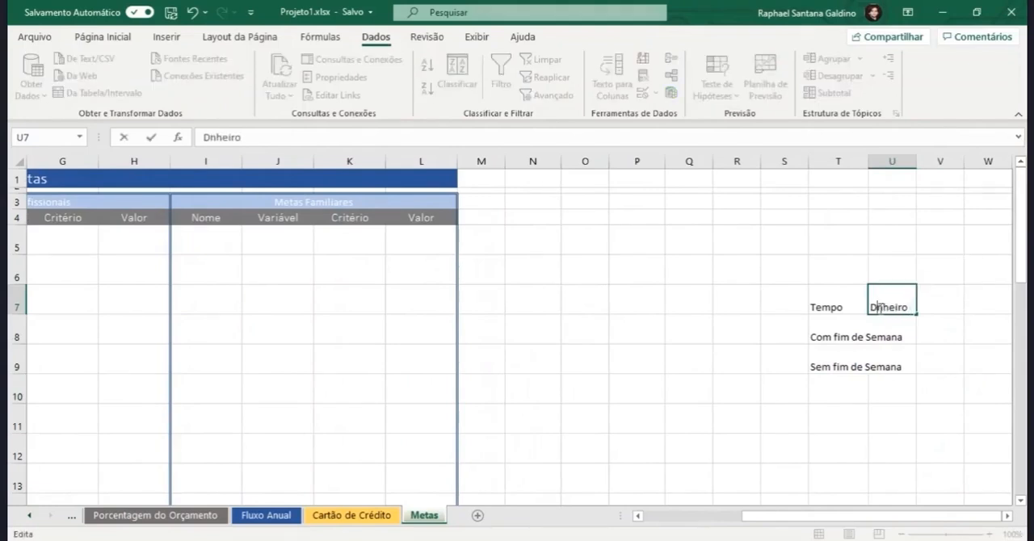
pyautogui.write('i')
# Step: Enter the label "Porcentagem da receita" in cell N10, beside the Metas Familiares table
pyautogui.click(527, 387)
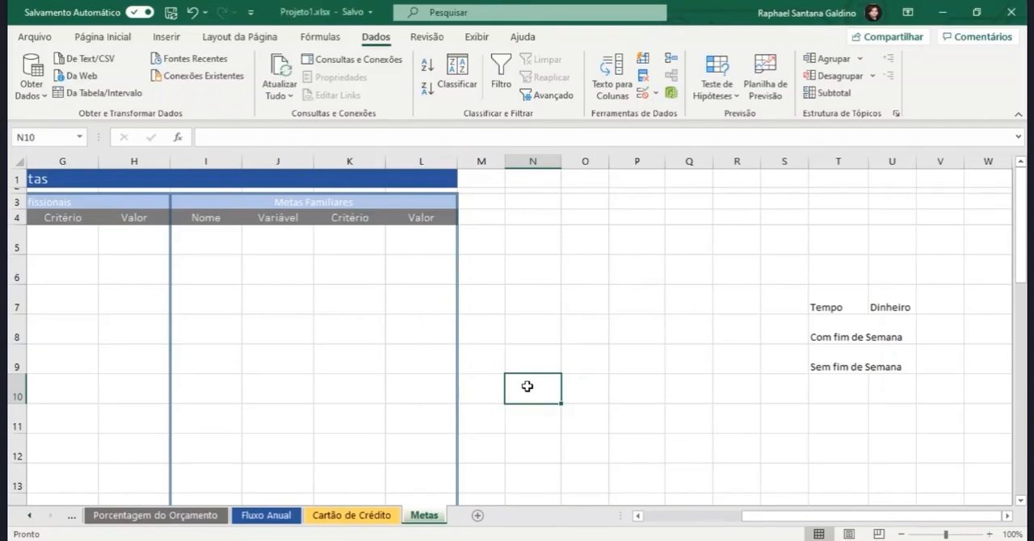
pyautogui.write('Porcenta')
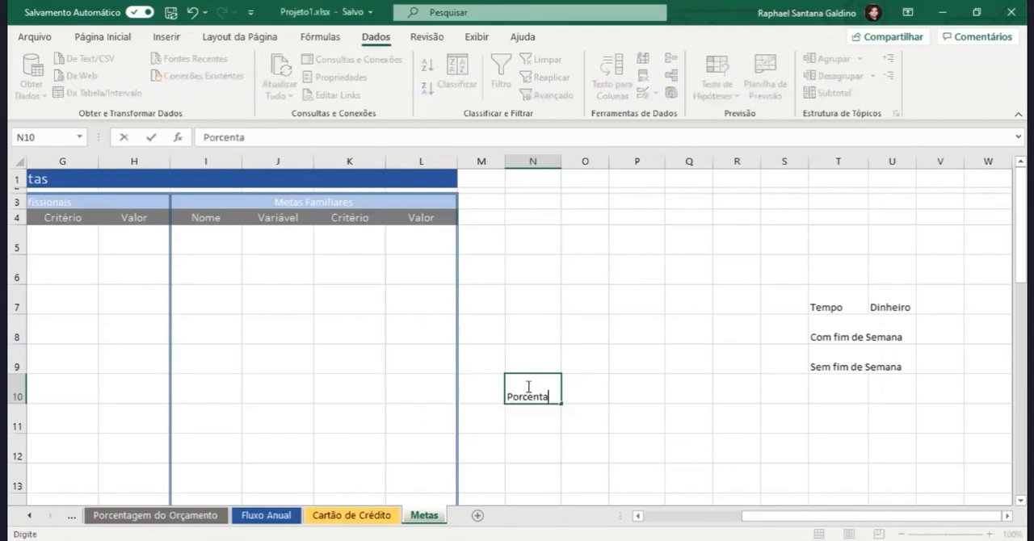
pyautogui.write('gem da receita')
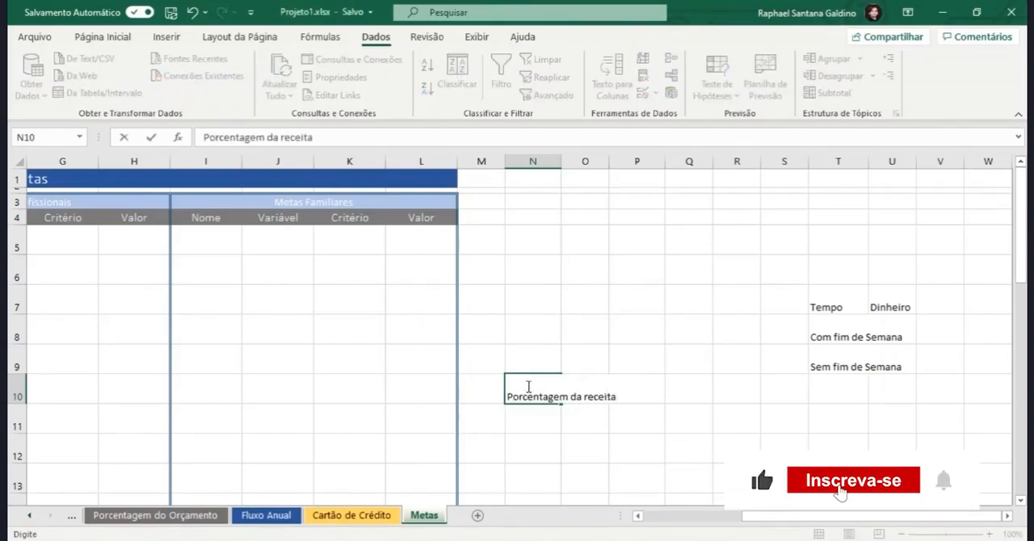
pyautogui.hotkey('ctrl', 'Return')
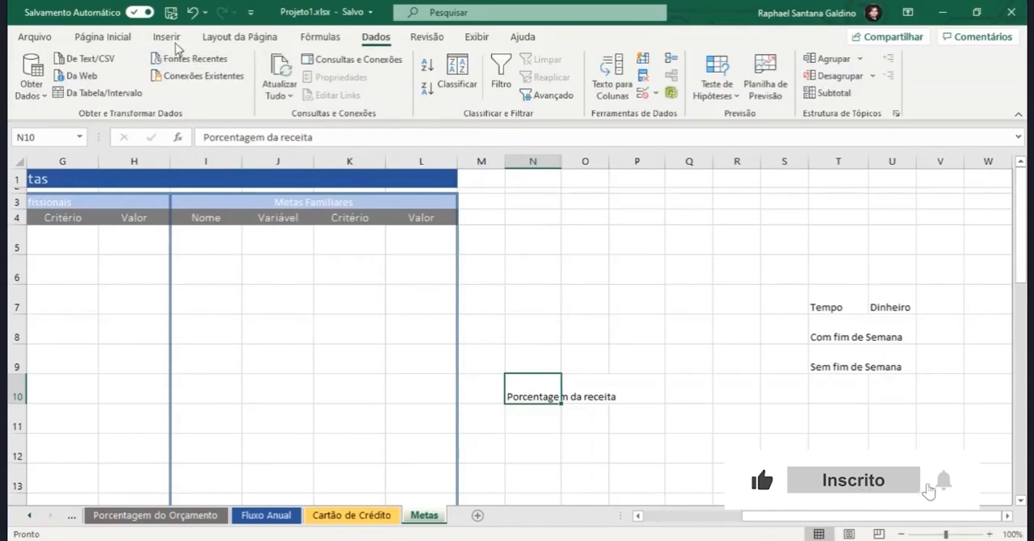
# Step: Wrap the text in N10 and widen column N until the word Porcentagem fits on one line
pyautogui.click(118, 37)
pyautogui.click(381, 65)
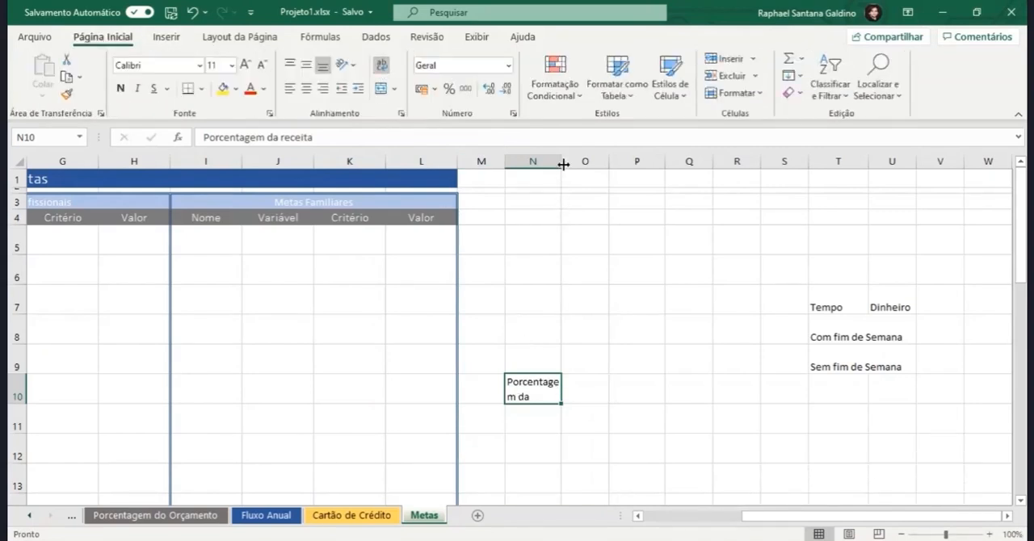
pyautogui.moveTo(562, 163); pyautogui.dragTo(568, 162)
pyautogui.press('Down')
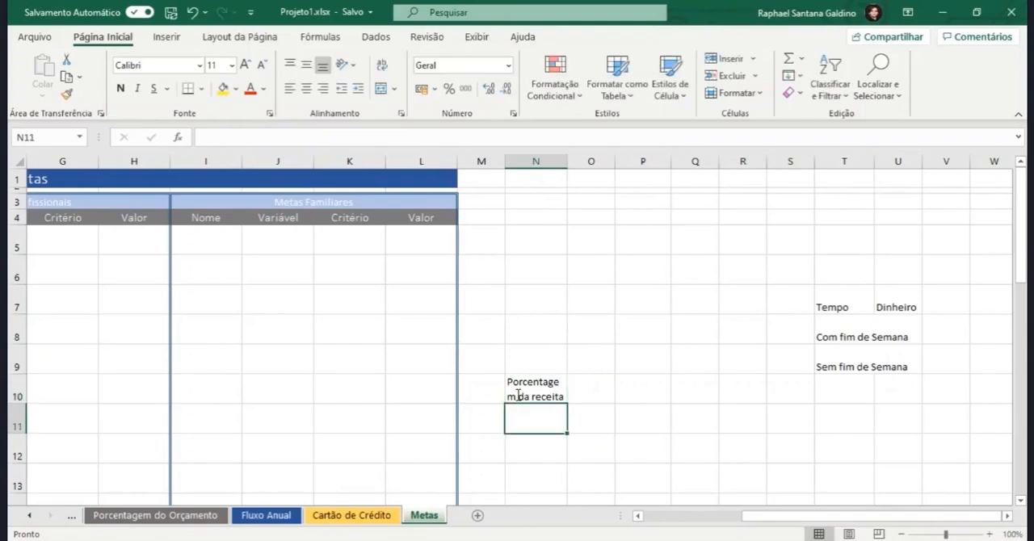
pyautogui.moveTo(567, 163); pyautogui.dragTo(573, 162)
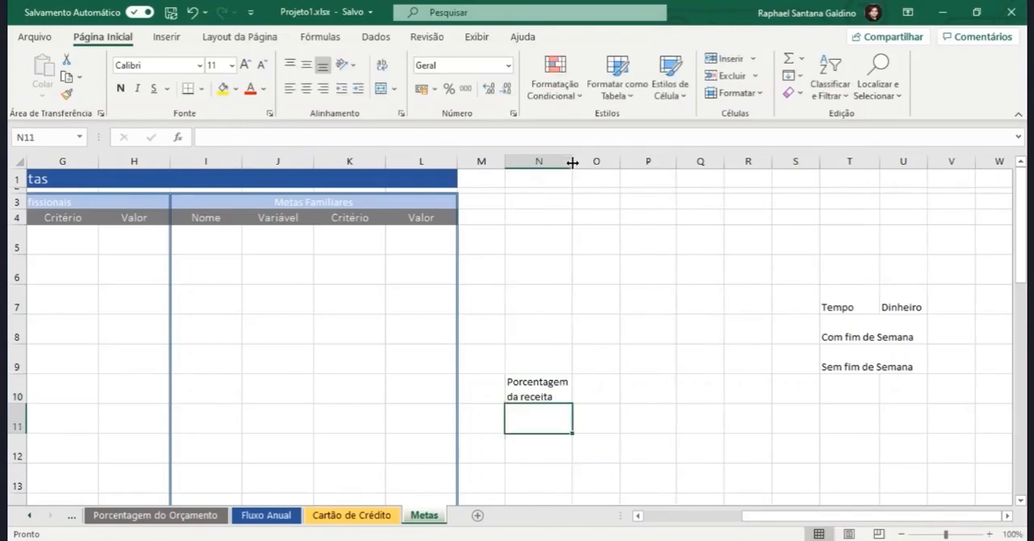
# Step: Format cell O10 as a percentage and enter 10% next to the Porcentagem da receita label
pyautogui.click(583, 388)
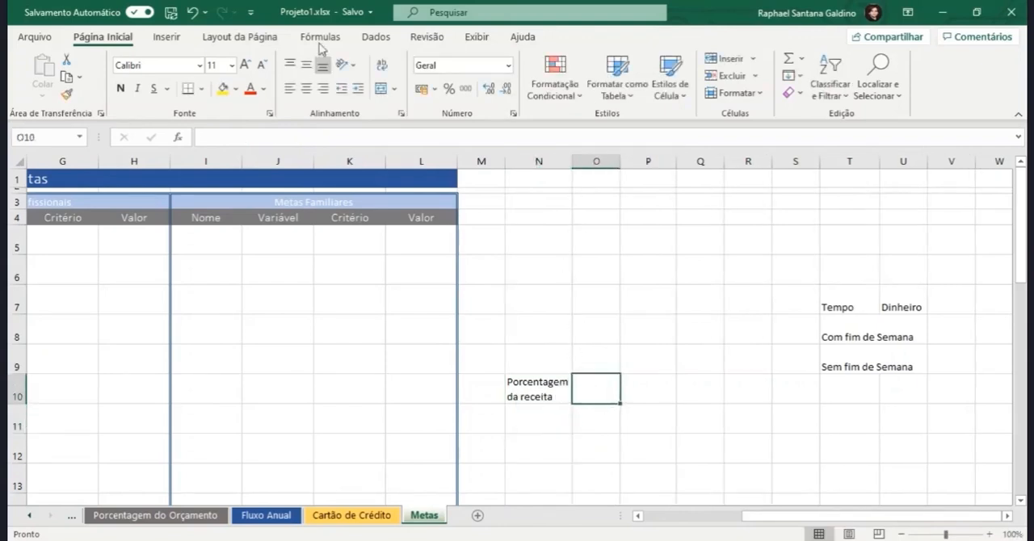
pyautogui.click(449, 91)
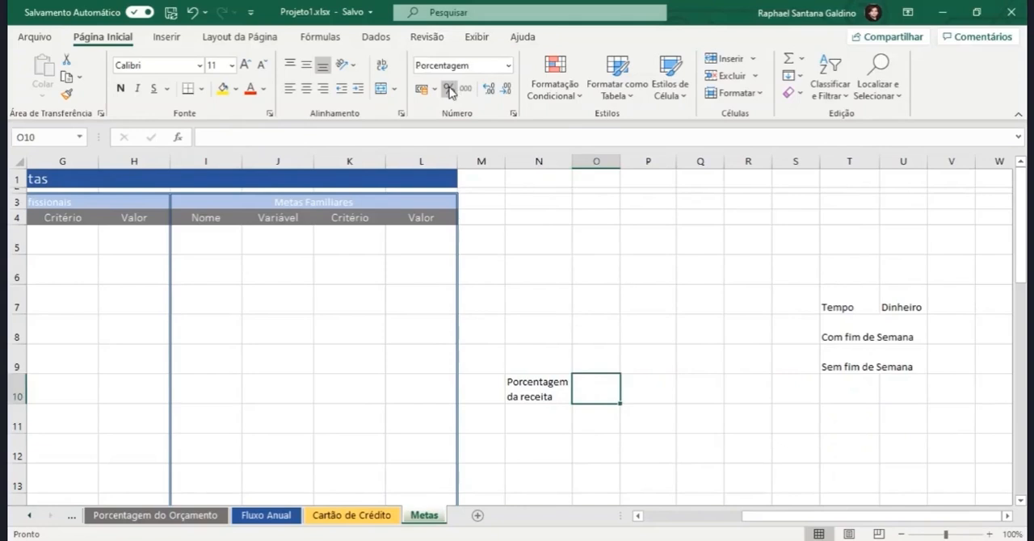
pyautogui.doubleClick(591, 382)
pyautogui.write('10')
pyautogui.press('Return')
# Step: Change the percentage in O10 to 20%
pyautogui.doubleClick(610, 384)
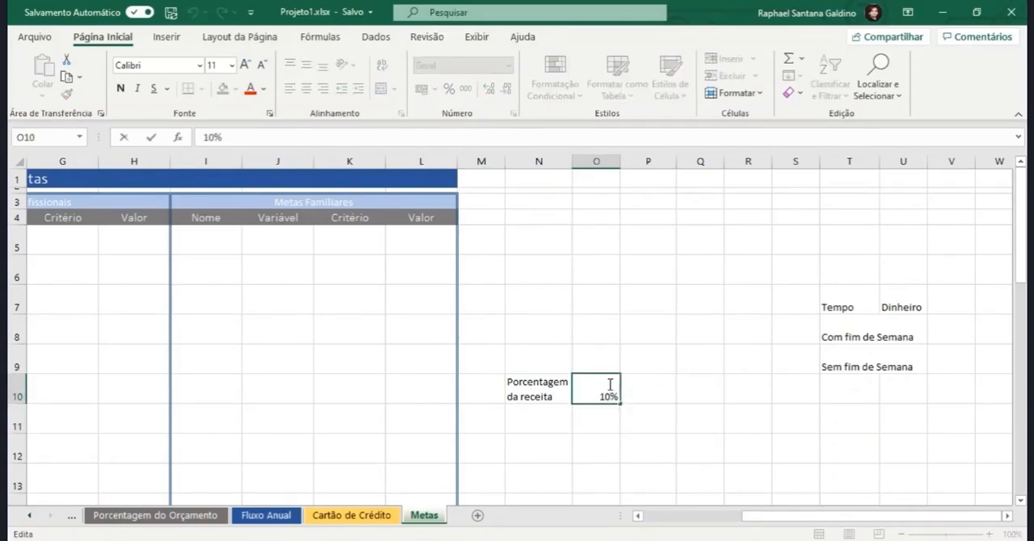
pyautogui.press('BackSpace')
pyautogui.press('BackSpace')
pyautogui.write('20')
pyautogui.press('Return')
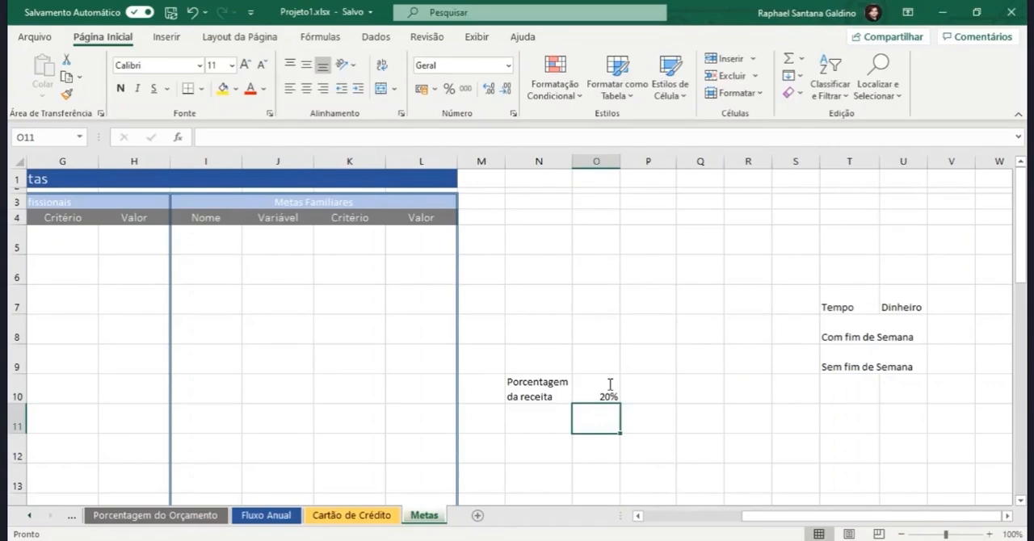
# Step: List Sua Receita in U8 and Receita Total in U9 under the Dinheiro heading
pyautogui.click(895, 340)
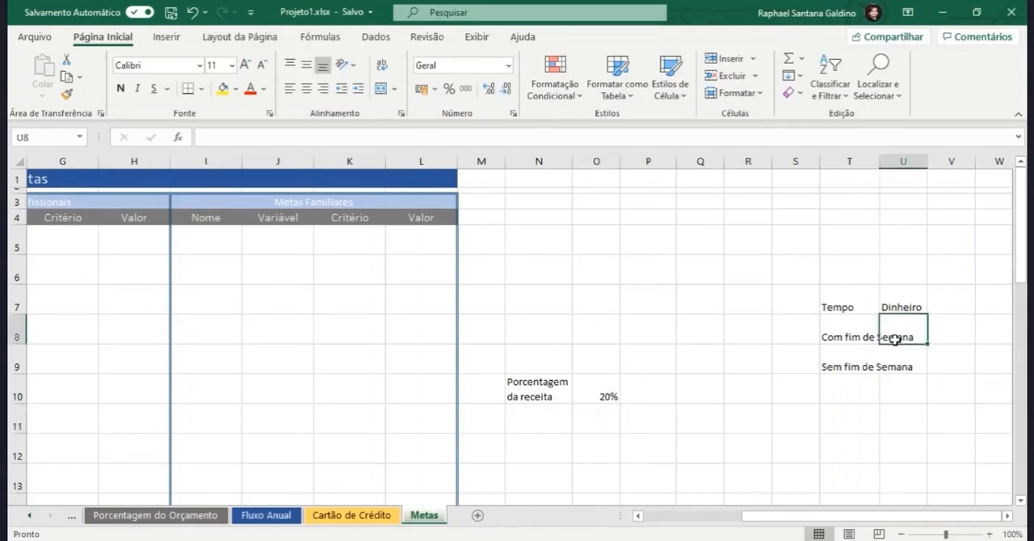
pyautogui.write('Sua')
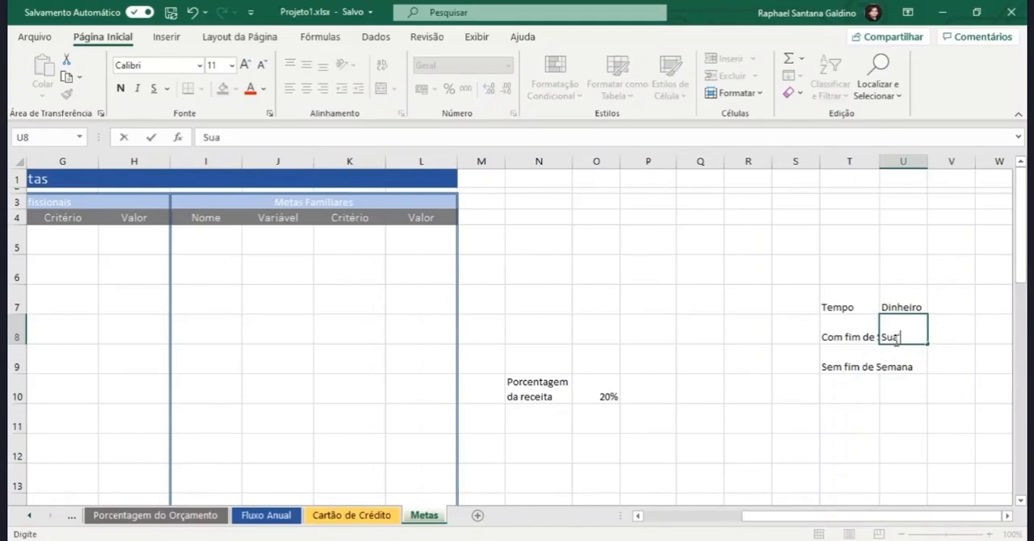
pyautogui.write(' Receita')
pyautogui.press('Return')
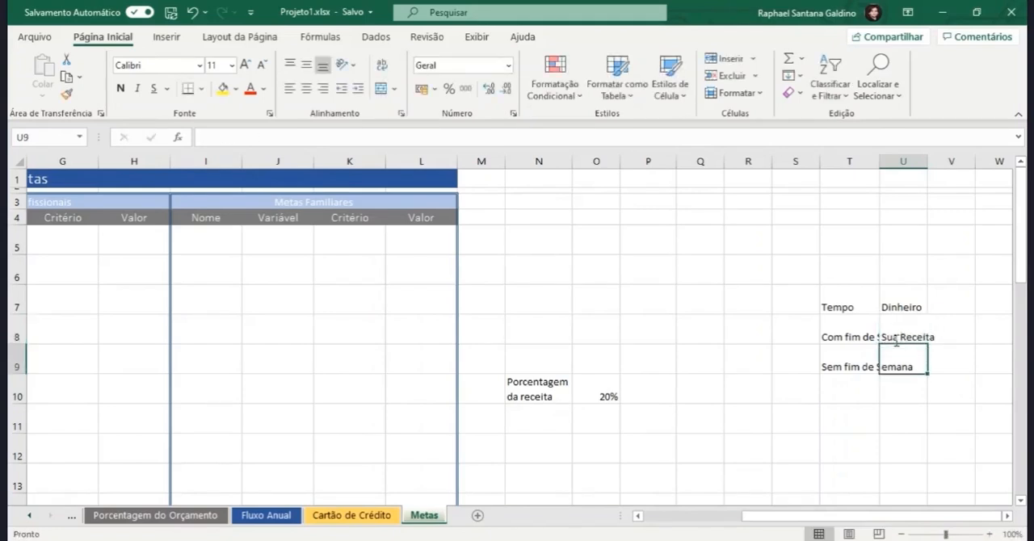
pyautogui.write('Receita')
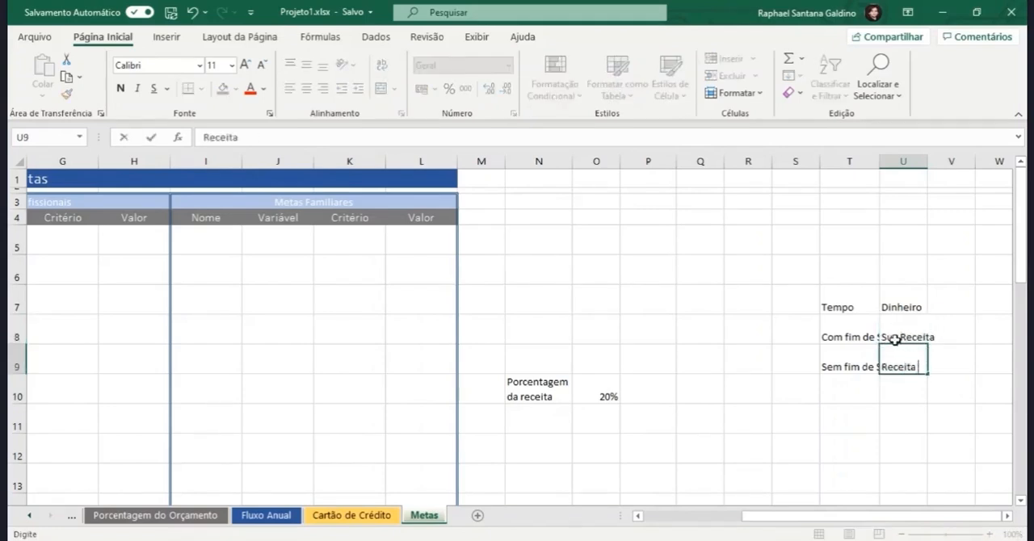
pyautogui.write(' Total')
pyautogui.press('Return')
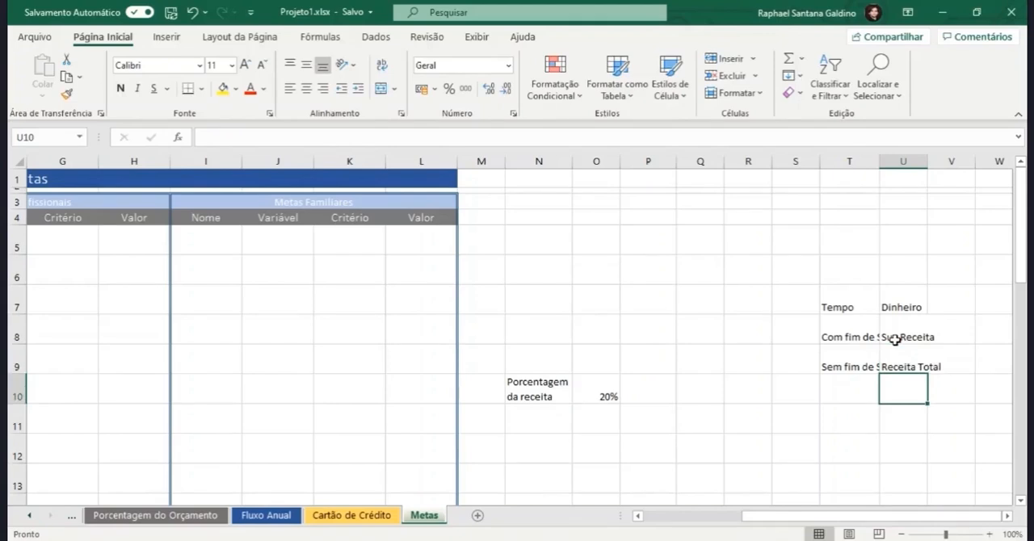
# Step: Add the entry "Dif.entre Rec.Total e Desp." in U10 of the Dinheiro list
pyautogui.write('Dif.e')
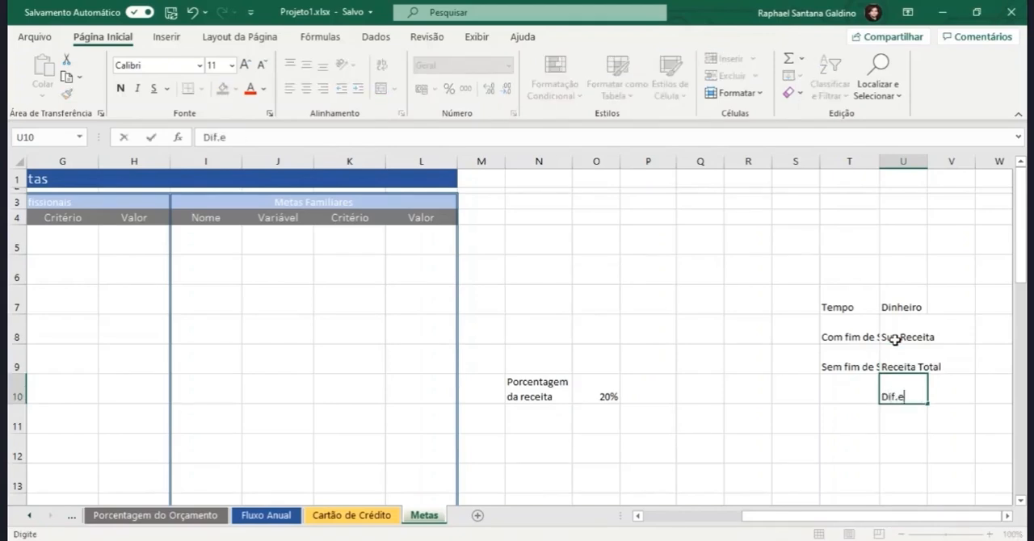
pyautogui.write('ntre Rec.Total')
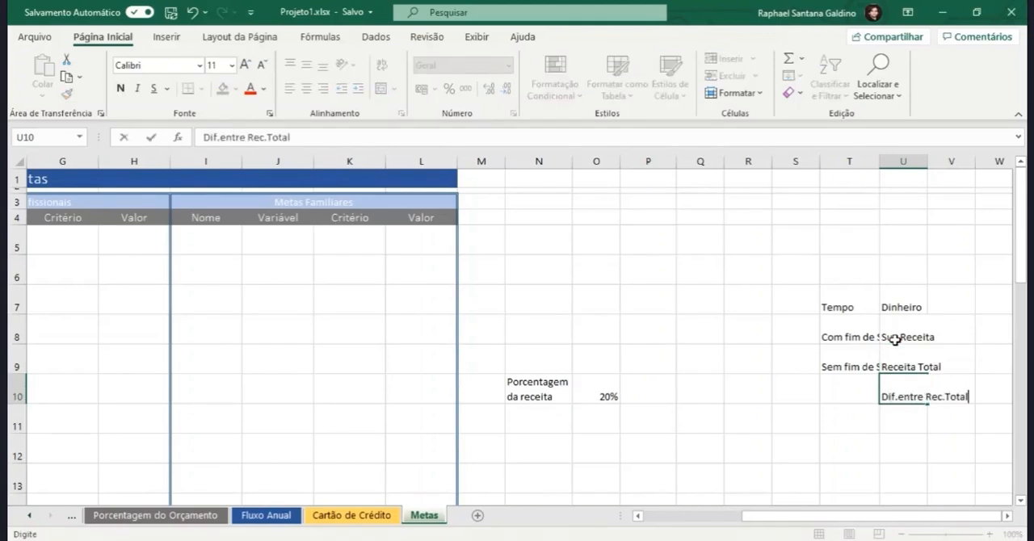
pyautogui.write(' e Desp.')
pyautogui.press('Return')
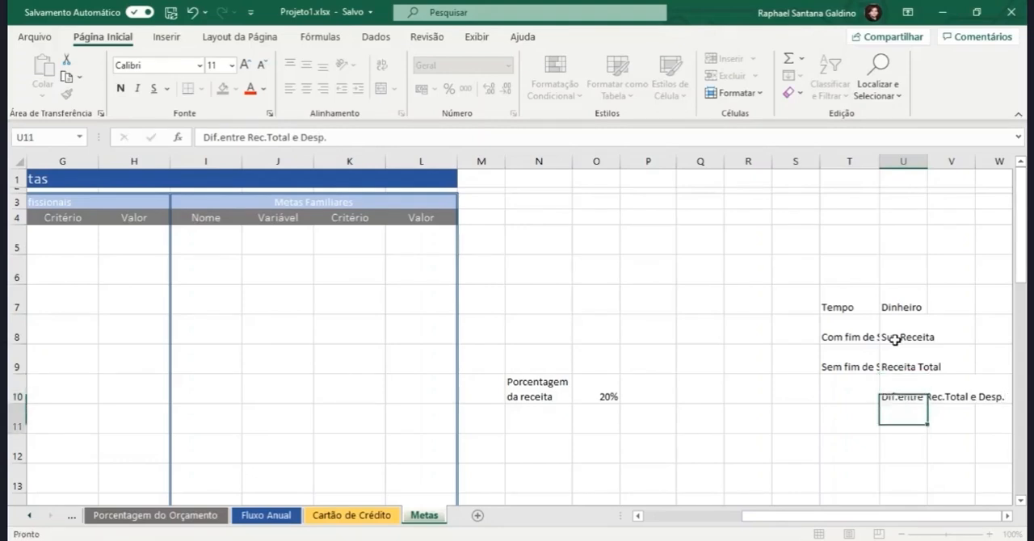
# Step: Enter the formula =O10&" da sua Receita Total" in U11 to join the percentage with the text
pyautogui.write('=')
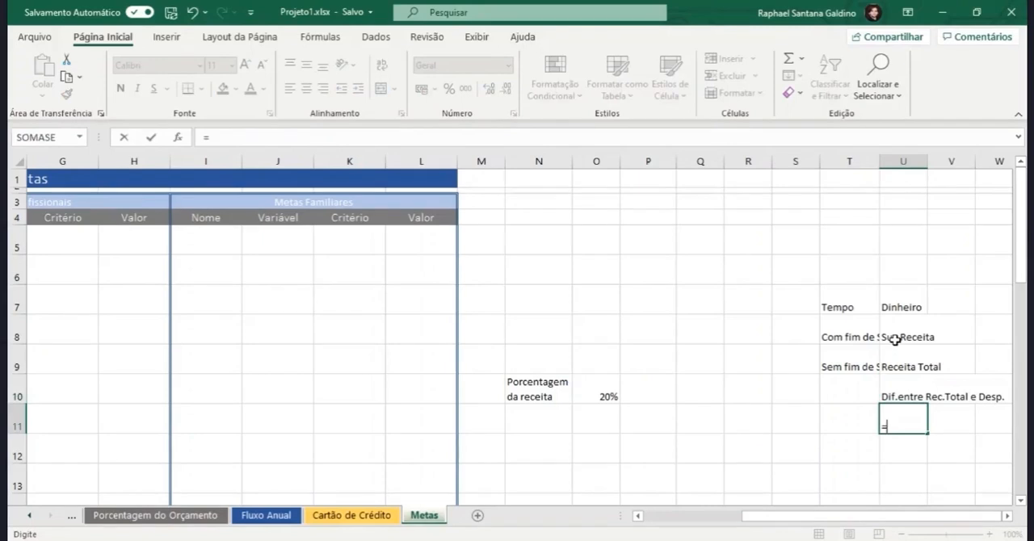
pyautogui.click(603, 391)
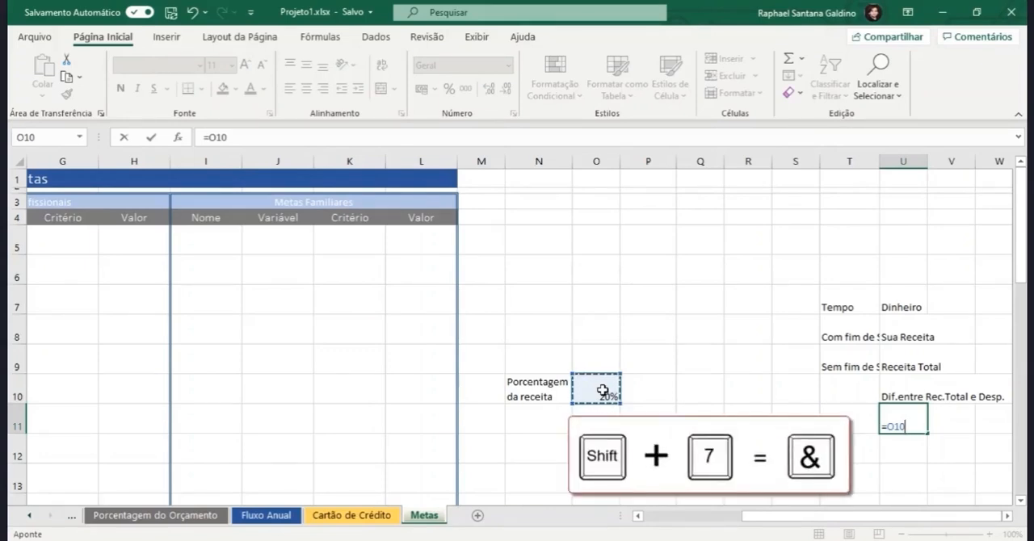
pyautogui.write('&')
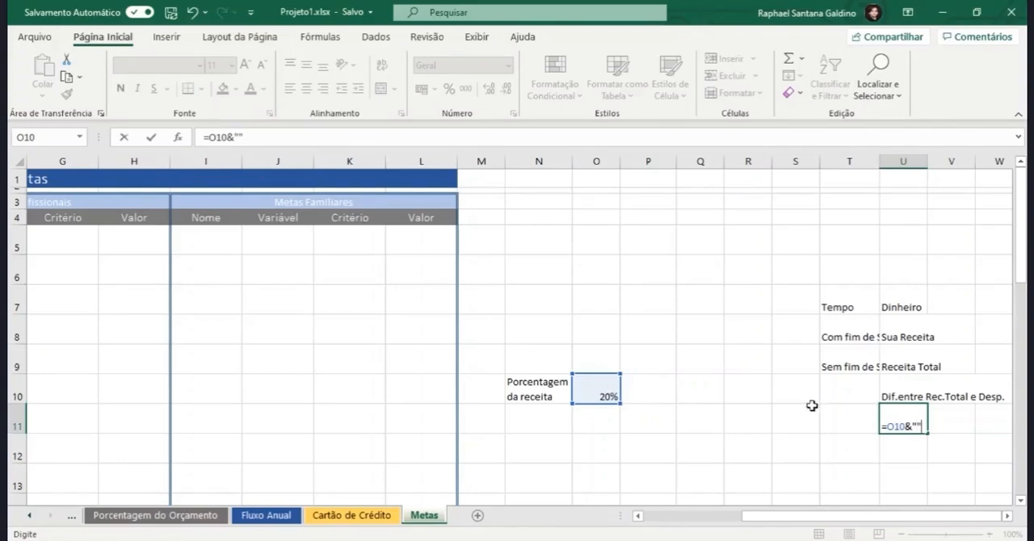
pyautogui.write('"')
pyautogui.click(918, 426)
pyautogui.write('da sua')
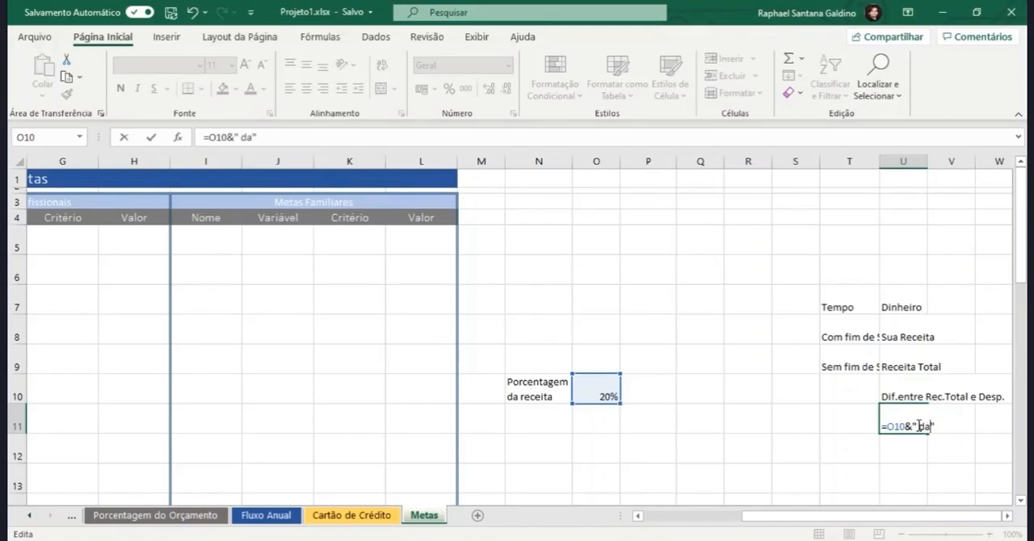
pyautogui.write(' Receita Total')
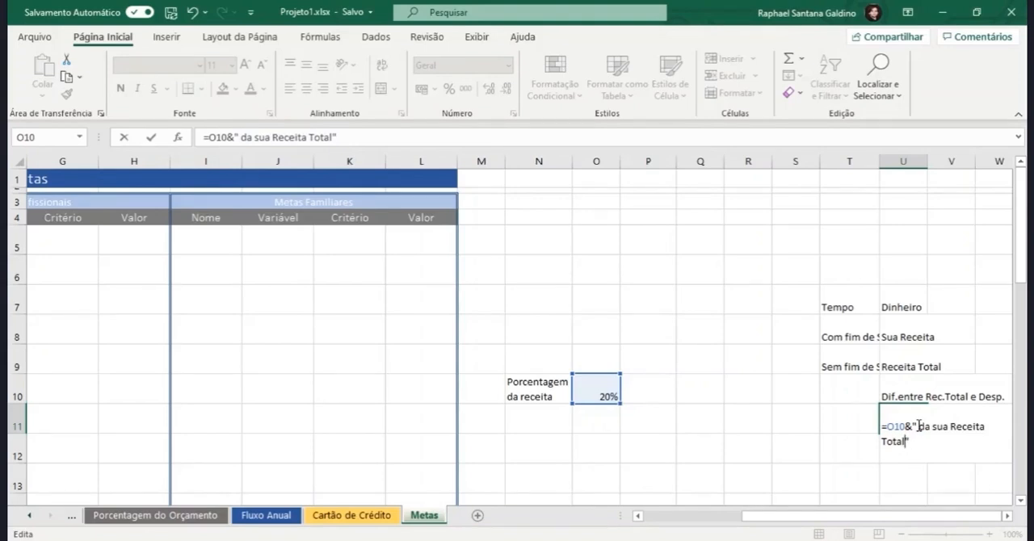
pyautogui.press('Return')
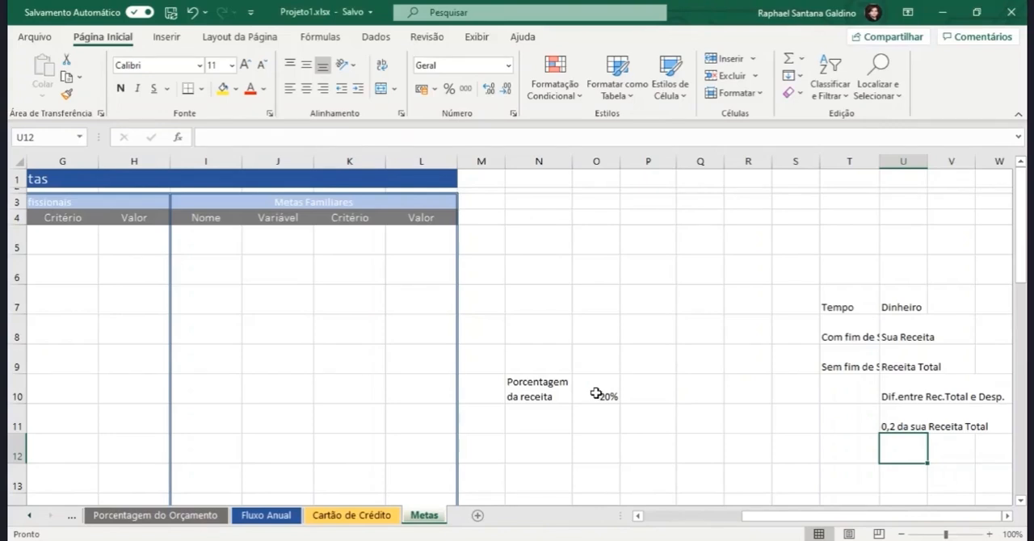
# Step: Edit the formula in U11 to =O10*100&"% da sua Receita Total" so the value is written as a percentage
pyautogui.doubleClick(894, 424)
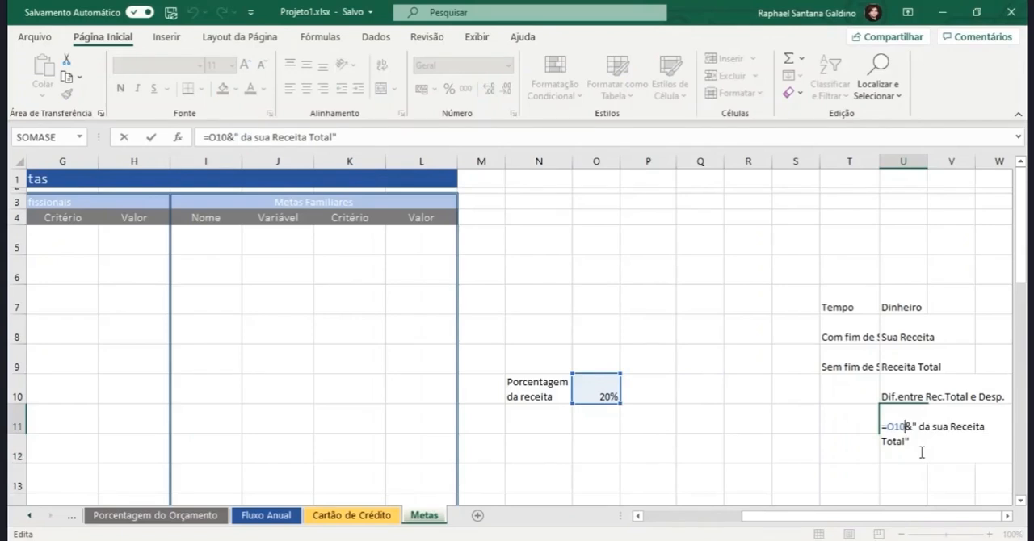
pyautogui.write('*')
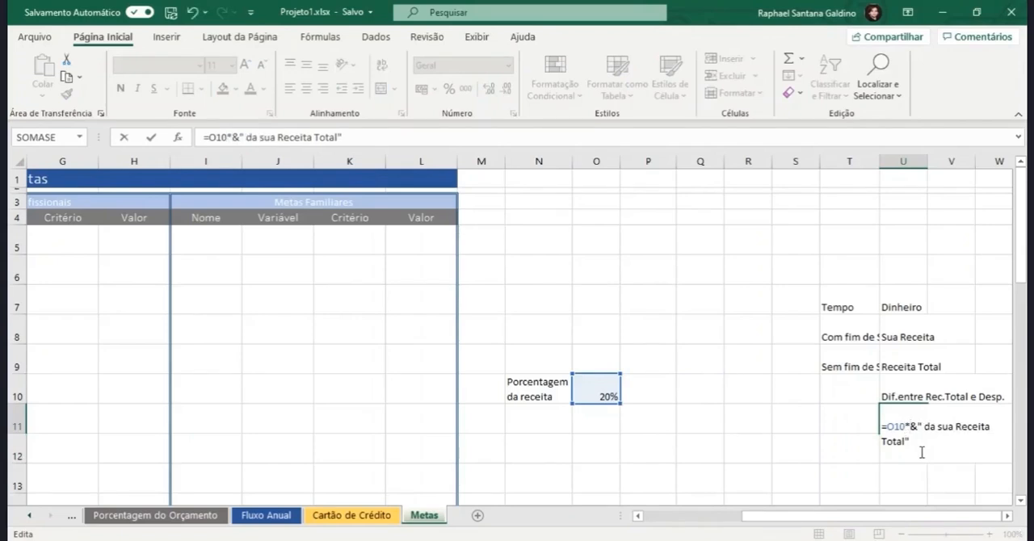
pyautogui.write('100')
pyautogui.press('Return')
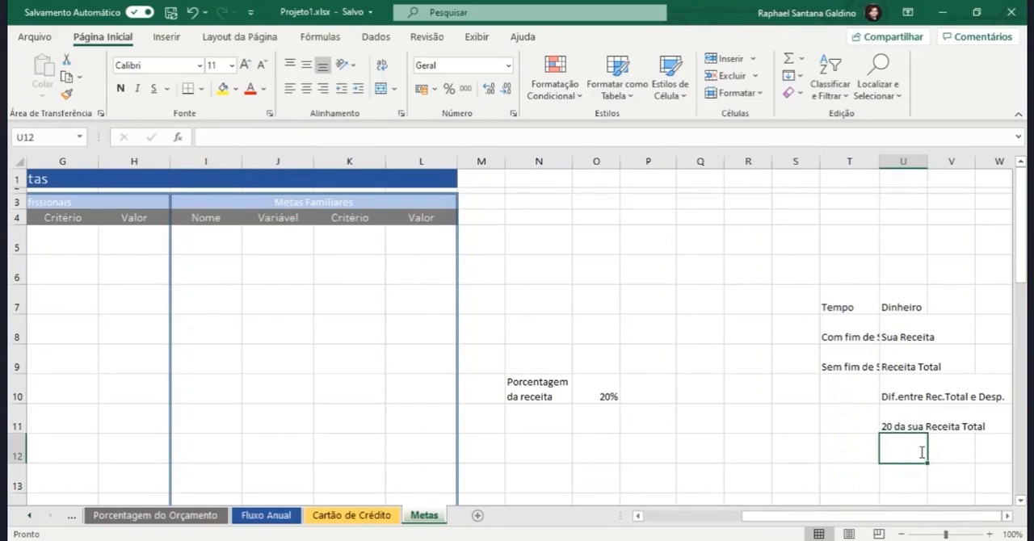
pyautogui.doubleClick(892, 423)
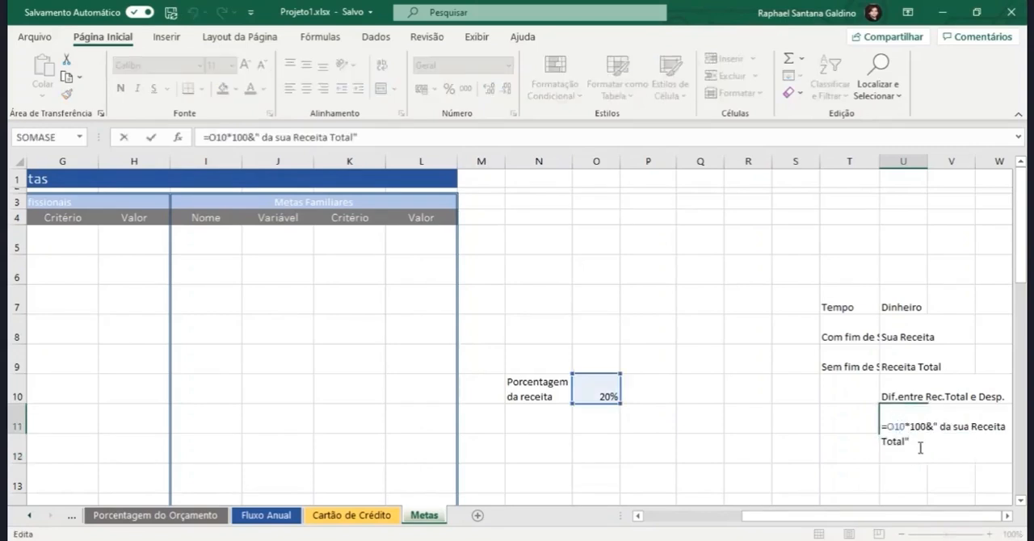
pyautogui.click(938, 428)
pyautogui.write('%')
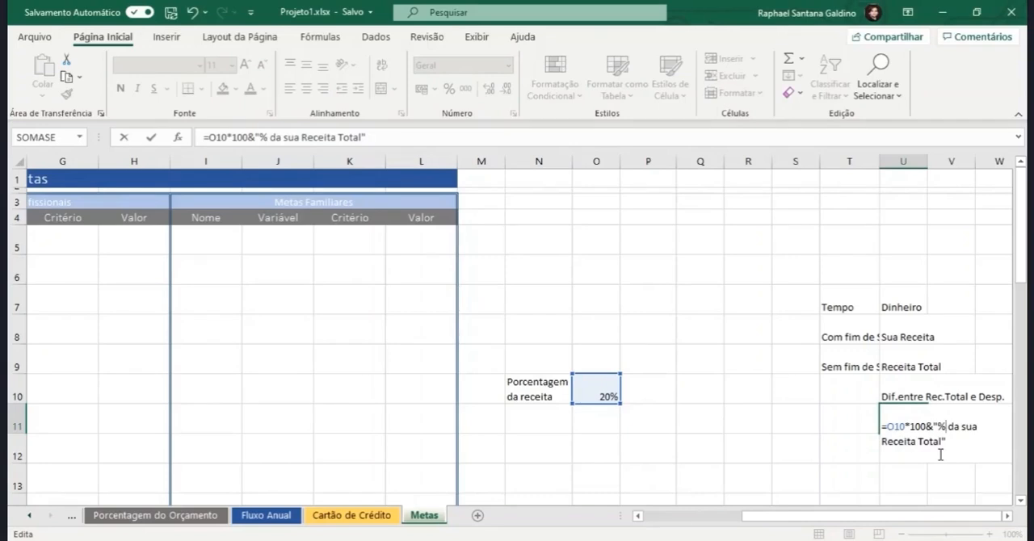
pyautogui.press('Return')
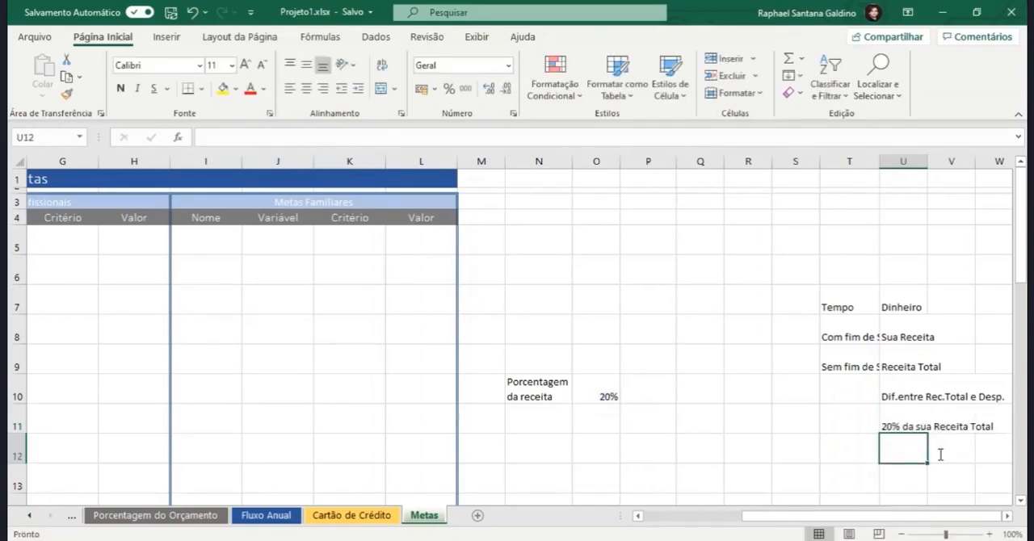
# Step: Change the revenue percentage in O10 to 40%
pyautogui.click(604, 391)
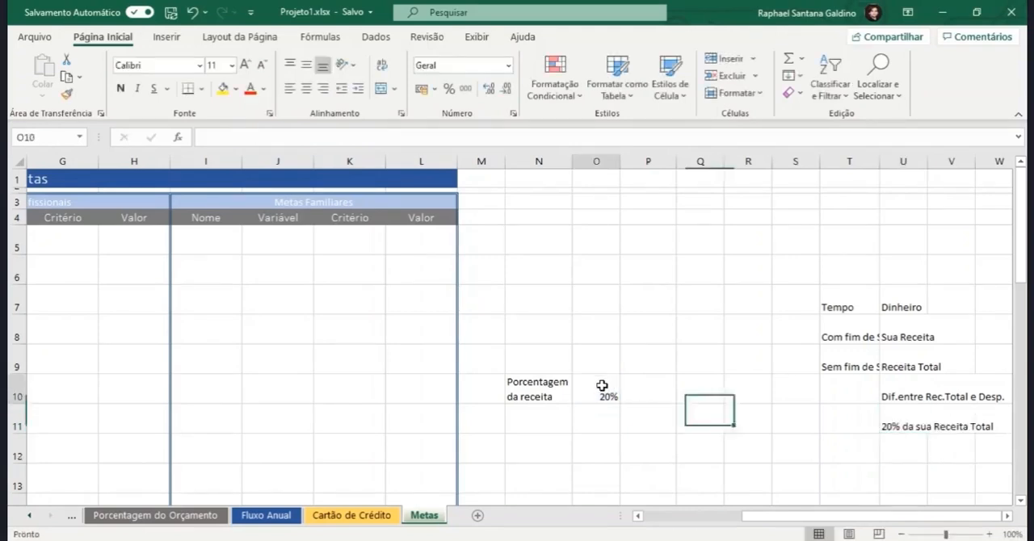
pyautogui.write('40')
pyautogui.press('Return')
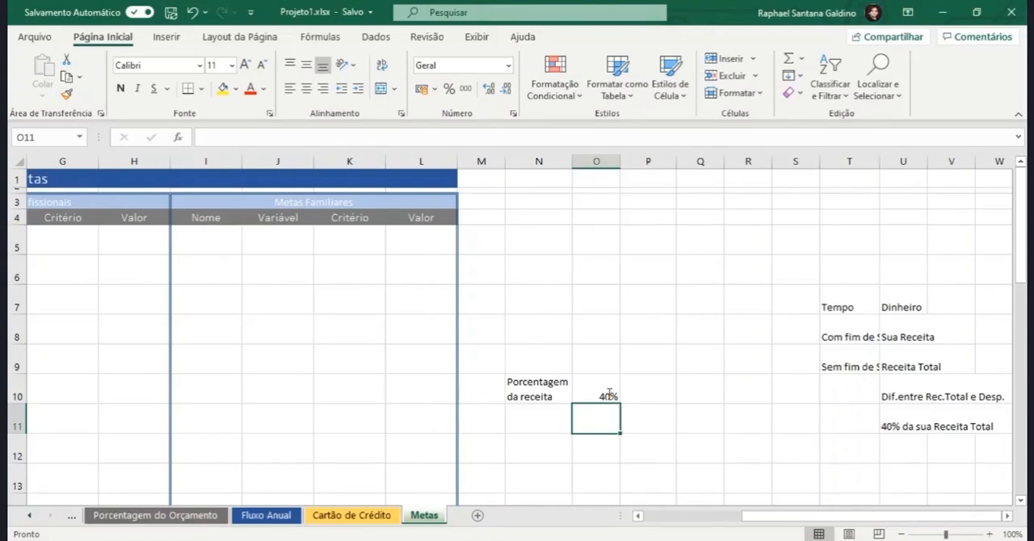
# Step: Enter the formula =O10*100&"% da Sua Receita" in U12 of the Dinheiro list
pyautogui.click(894, 447)
pyautogui.write('=')
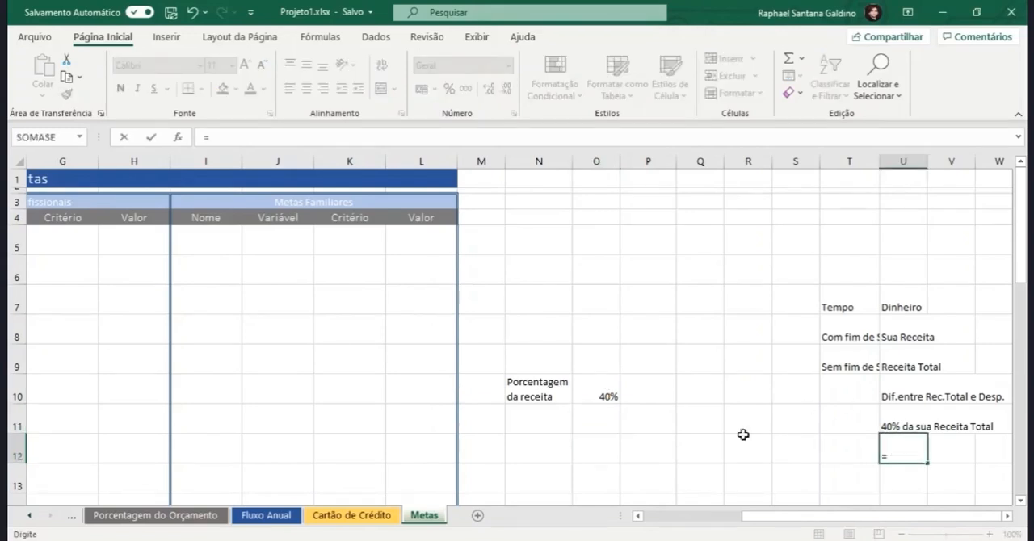
pyautogui.click(596, 390)
pyautogui.write('*100')
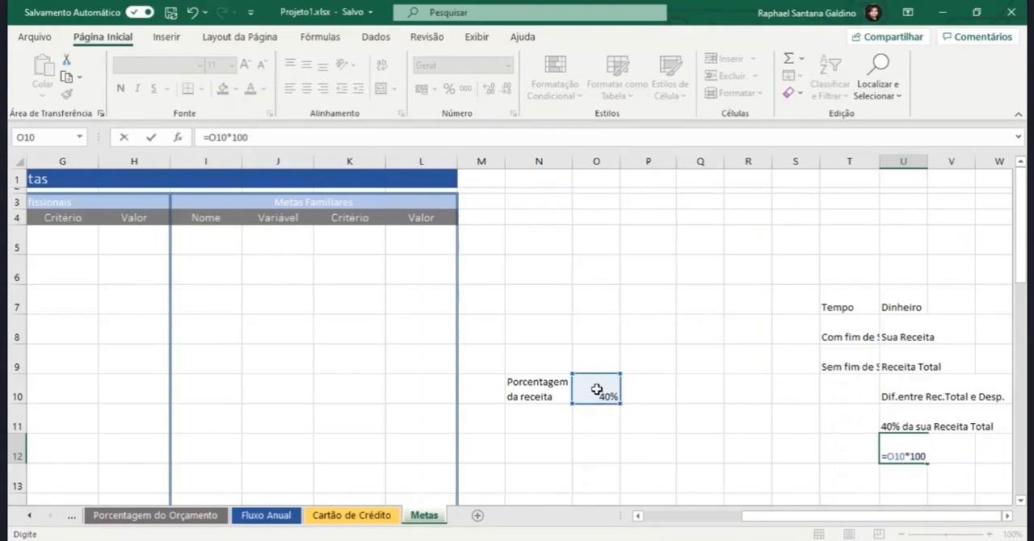
pyautogui.write('&"% da S')
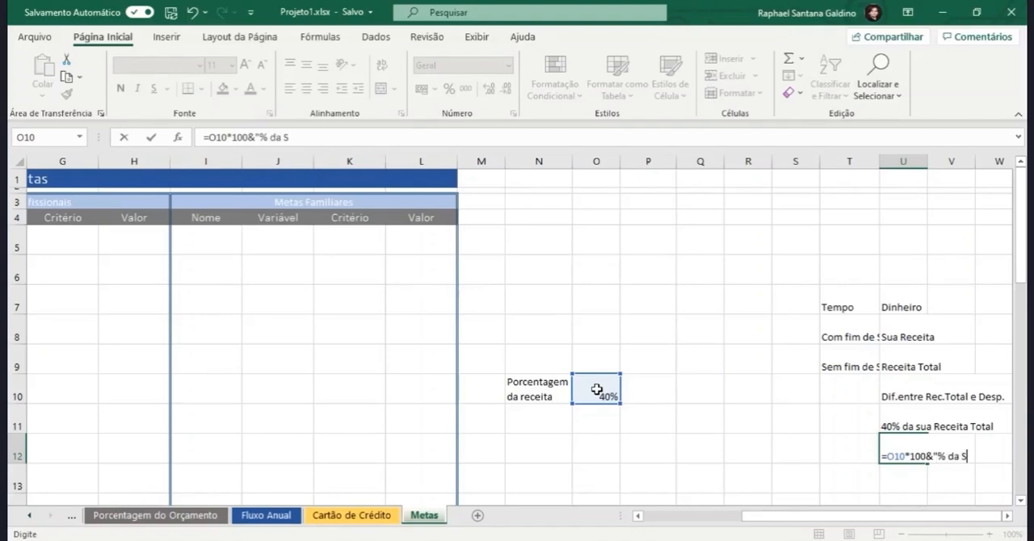
pyautogui.write('ua')
pyautogui.write('Receita')
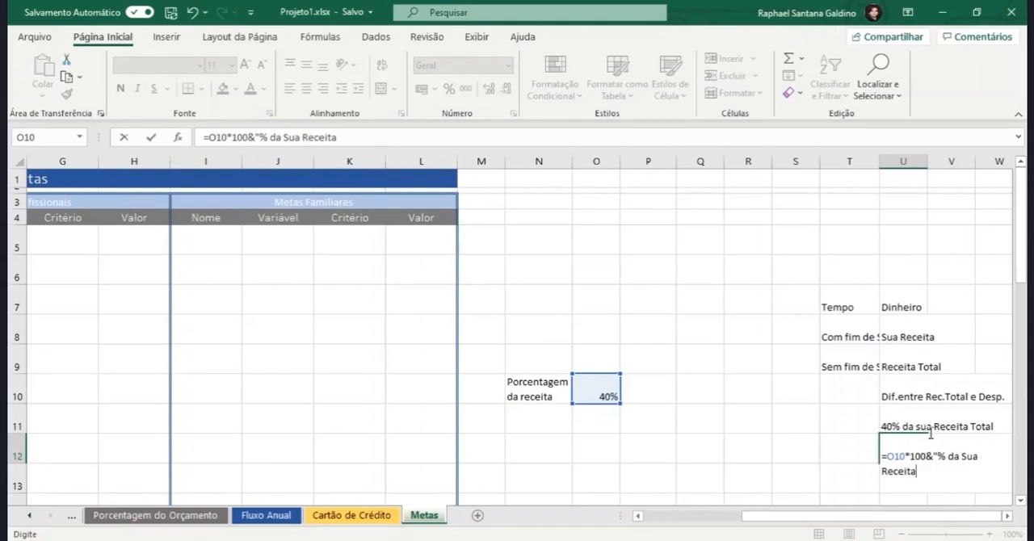
pyautogui.press('Return')
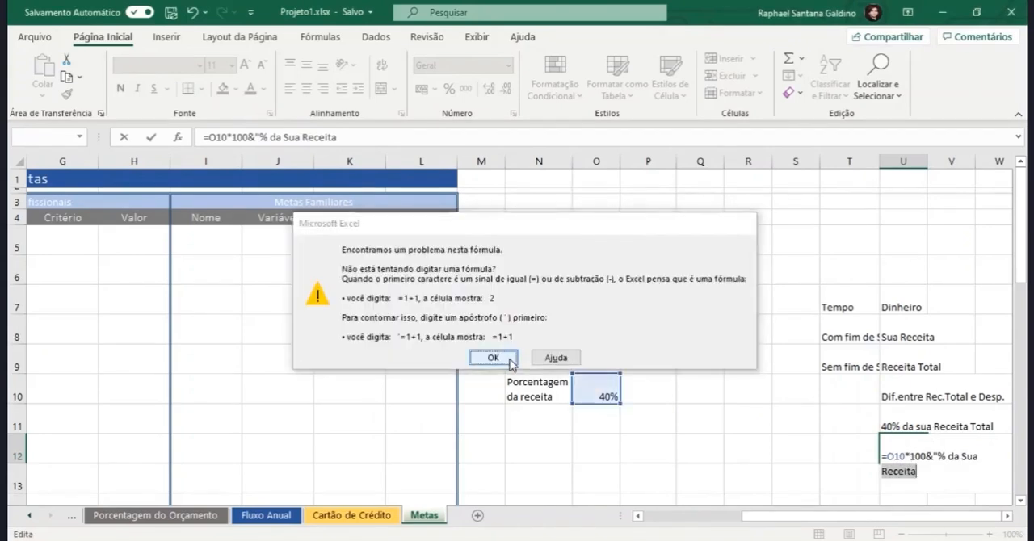
pyautogui.click(510, 361)
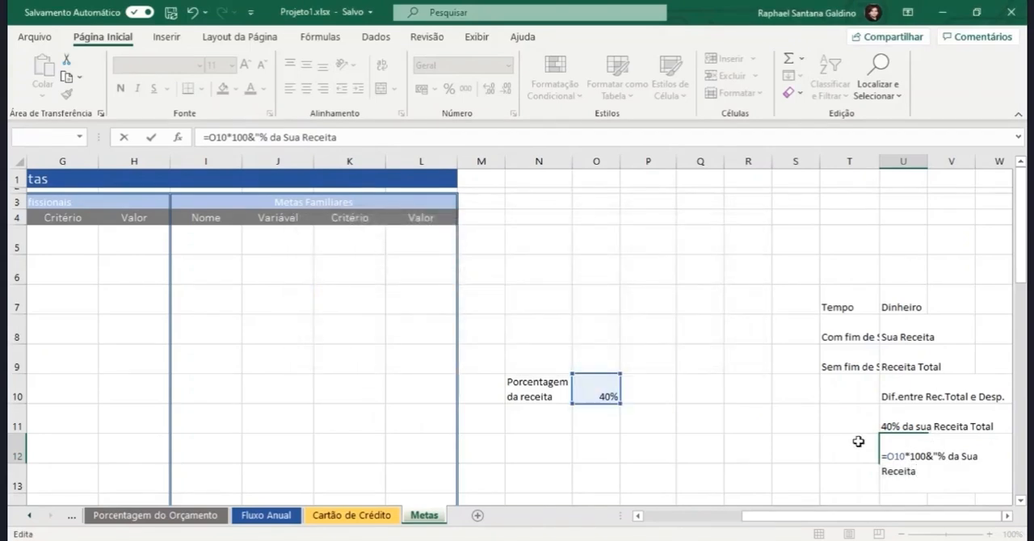
pyautogui.write('"')
pyautogui.press('Return')
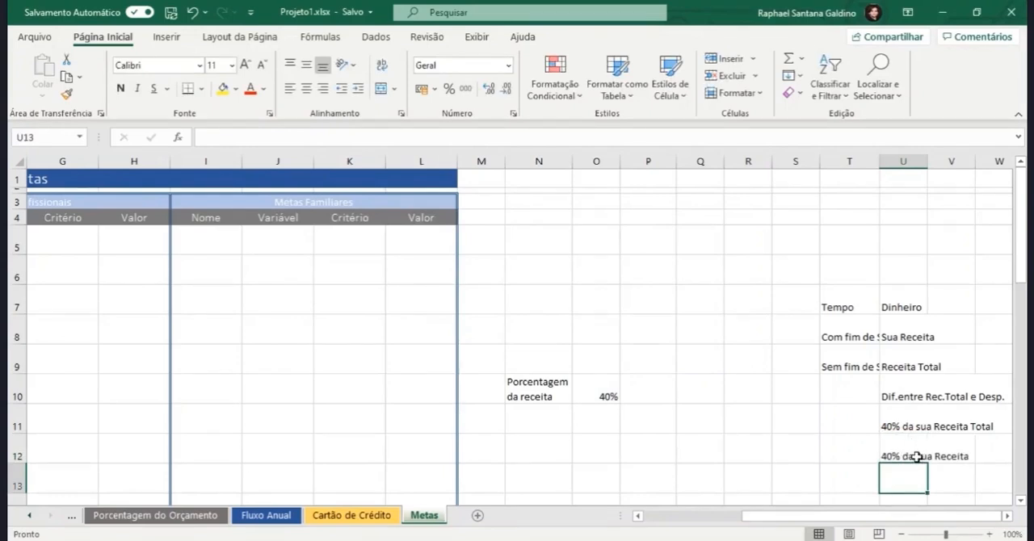
# Step: Remove the word "sua" from the U11 formula, leaving =O10*100&"% da Receita Total"
pyautogui.doubleClick(921, 427)
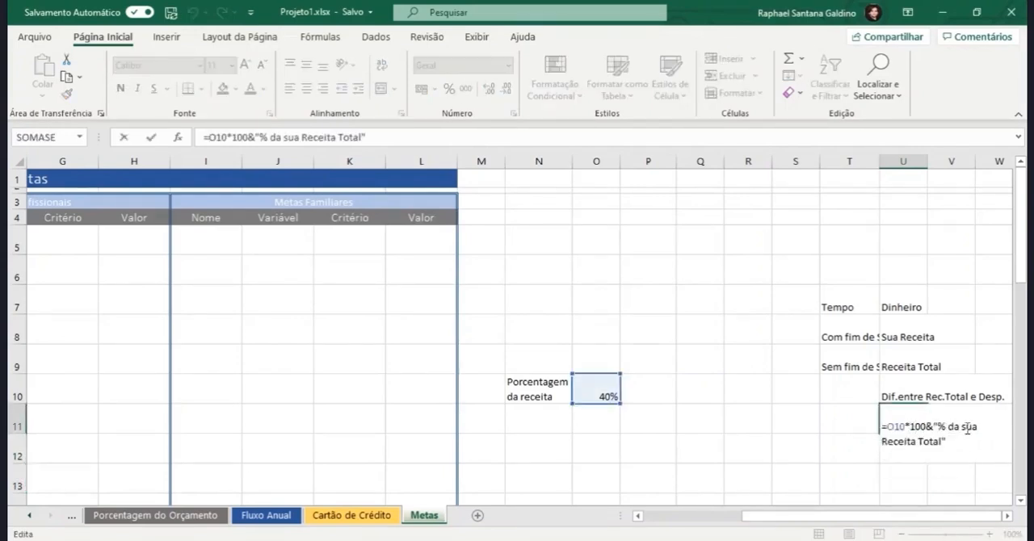
pyautogui.moveTo(979, 429); pyautogui.dragTo(962, 431)
pyautogui.press('BackSpace')
pyautogui.press('BackSpace')
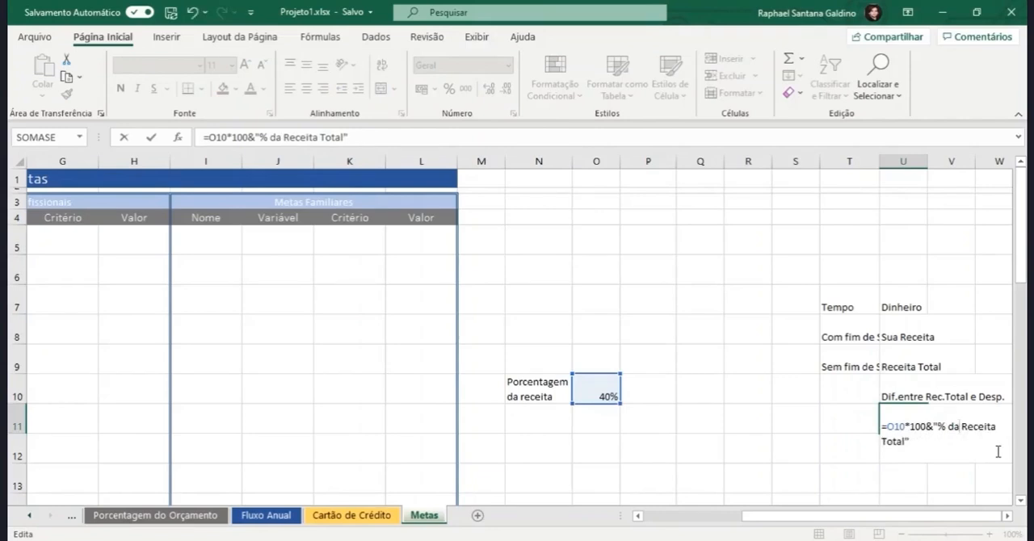
pyautogui.press('Return')
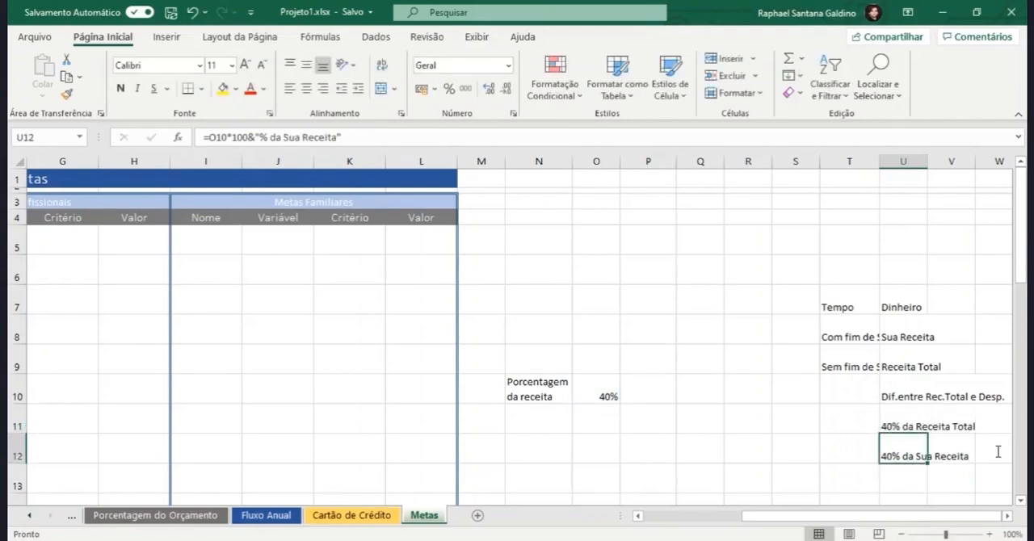
# Step: Set the revenue percentage in O10 to 15%
pyautogui.click(606, 376)
pyautogui.write('10')
pyautogui.press('BackSpace')
pyautogui.write('5')
pyautogui.press('Return')
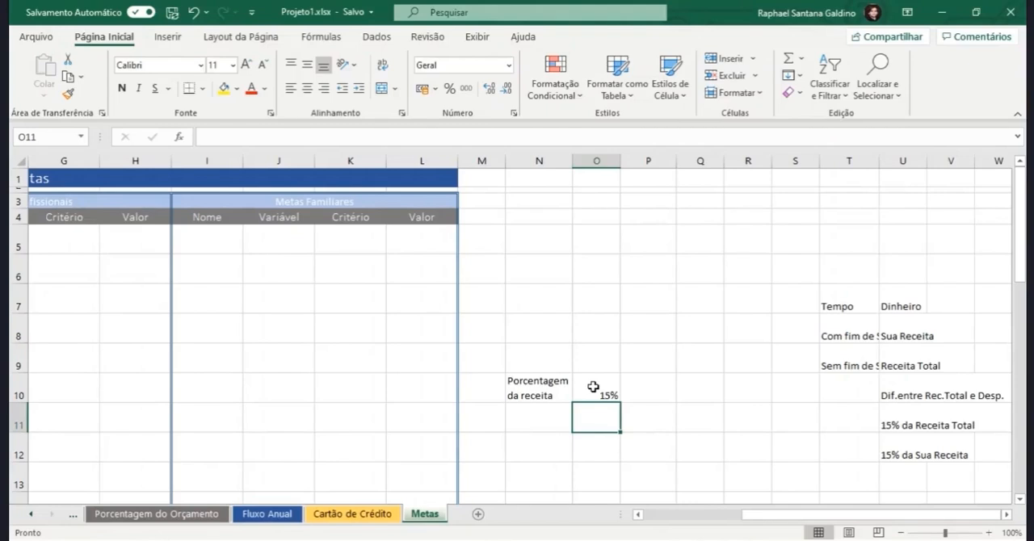
# Step: Compare the Variável entries in B5 and B6 with the Dinheiro options in U8:U12 and the Tempo options in T8:T9
pyautogui.click(594, 387)
pyautogui.moveTo(758, 516); pyautogui.dragTo(651, 515)
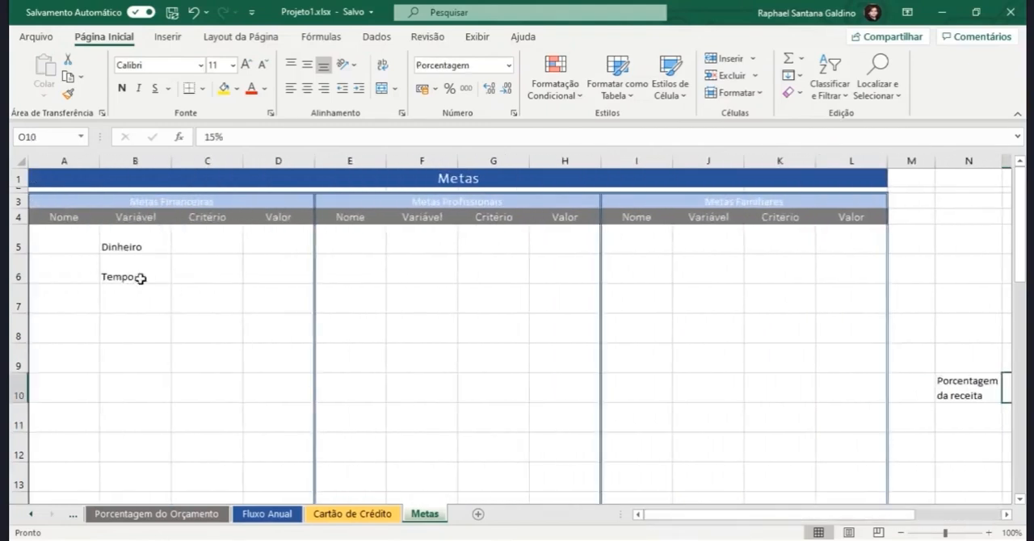
pyautogui.click(133, 241)
pyautogui.click(218, 257)
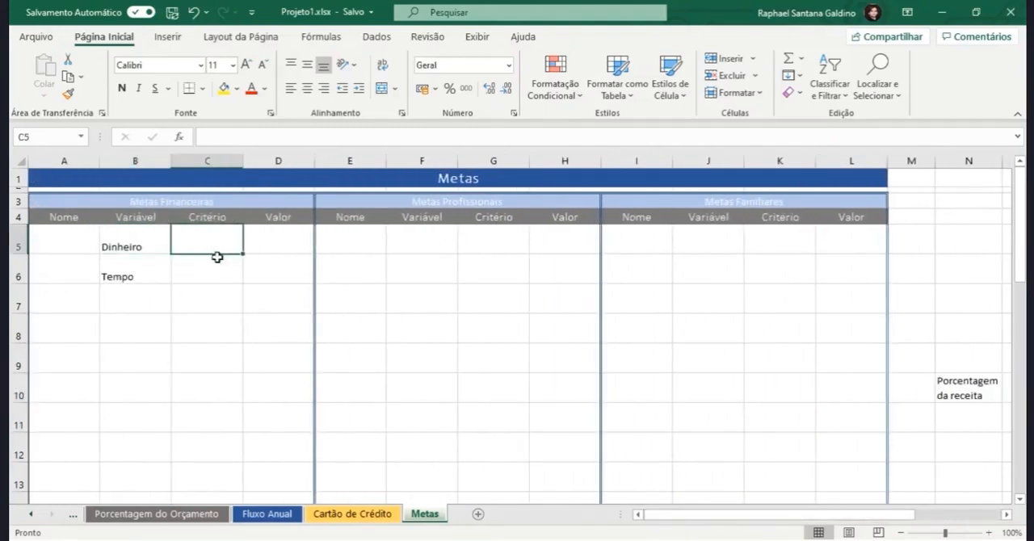
pyautogui.moveTo(657, 516); pyautogui.dragTo(772, 515)
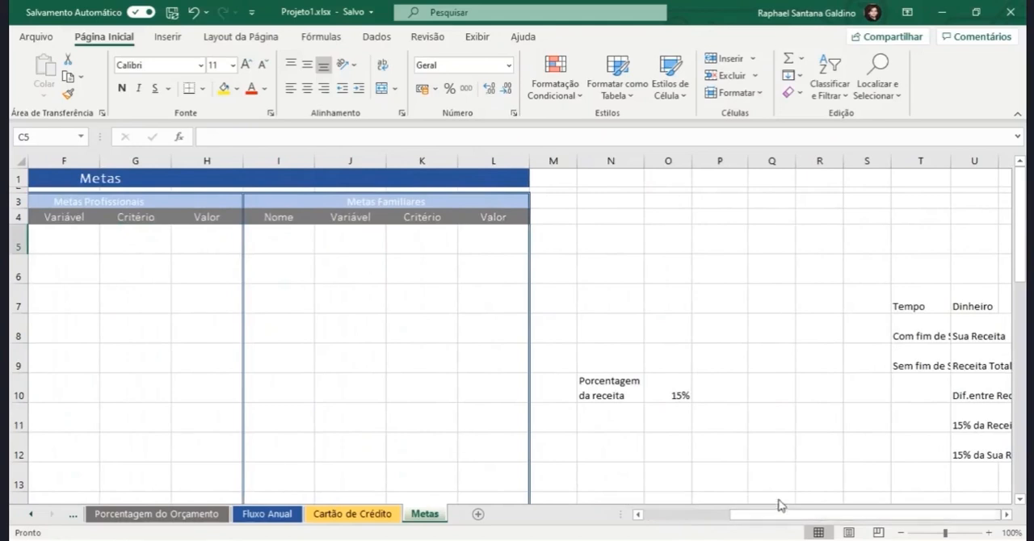
pyautogui.moveTo(966, 335); pyautogui.dragTo(979, 446)
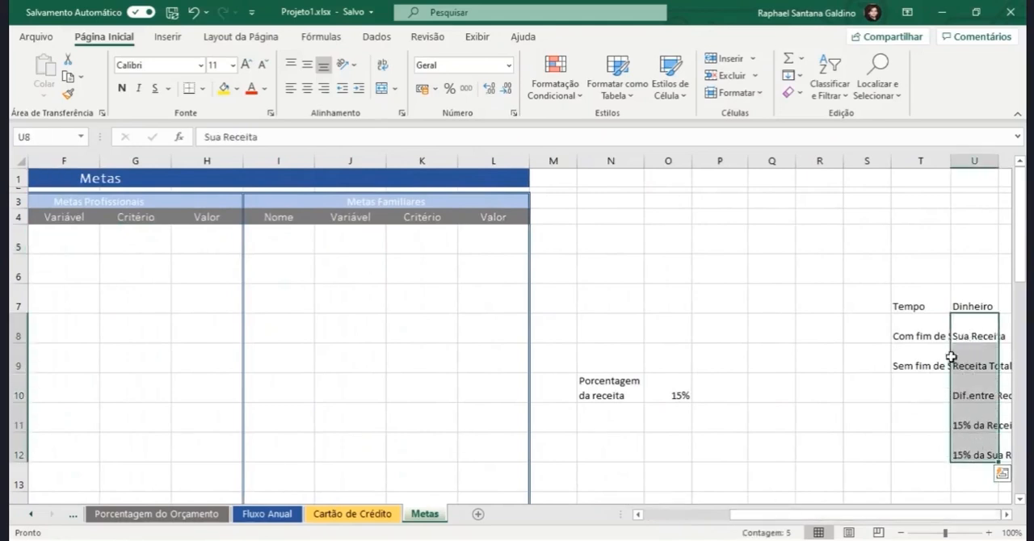
pyautogui.moveTo(927, 333); pyautogui.dragTo(929, 347)
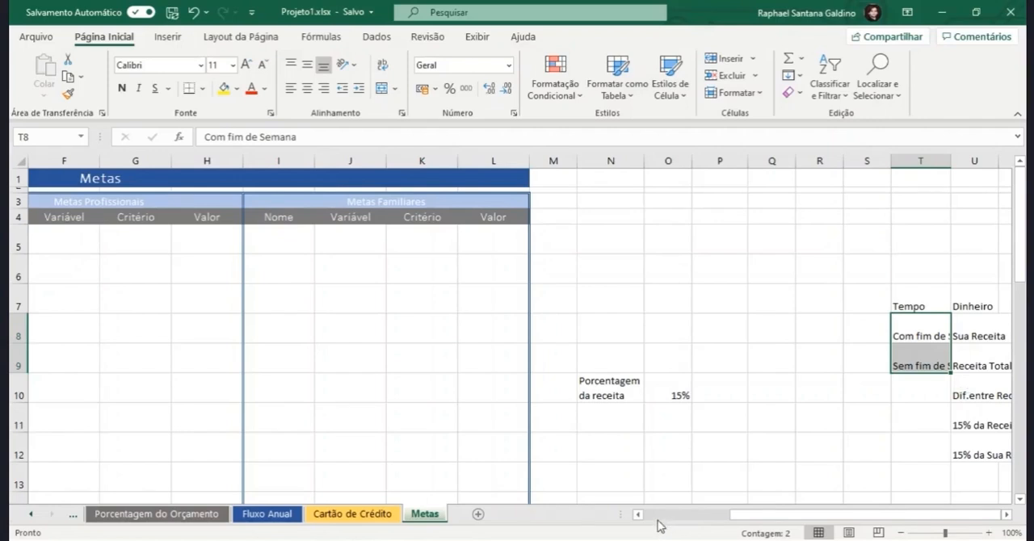
pyautogui.hscroll(-3, 658, 521)
pyautogui.click(143, 275)
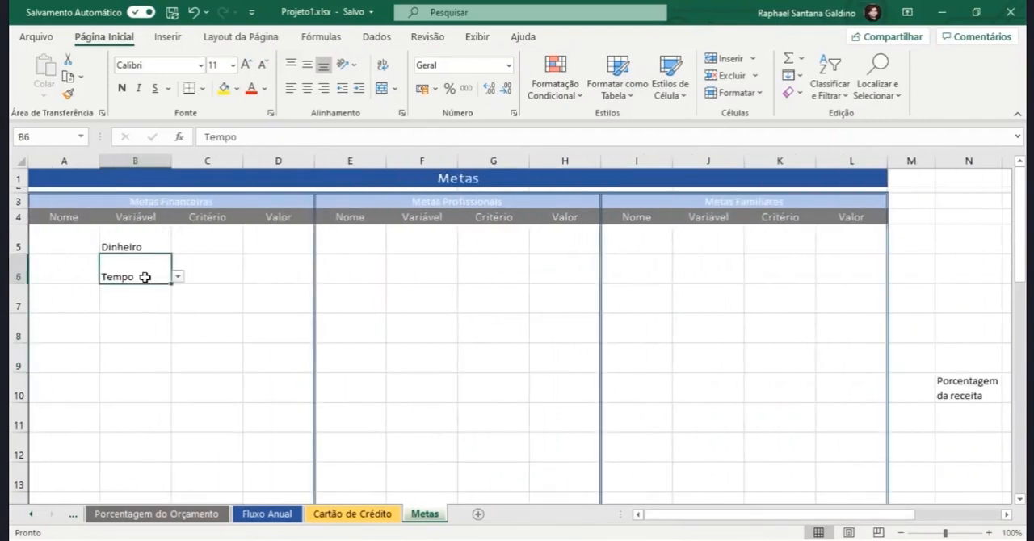
pyautogui.click(212, 275)
pyautogui.moveTo(770, 514); pyautogui.dragTo(903, 523)
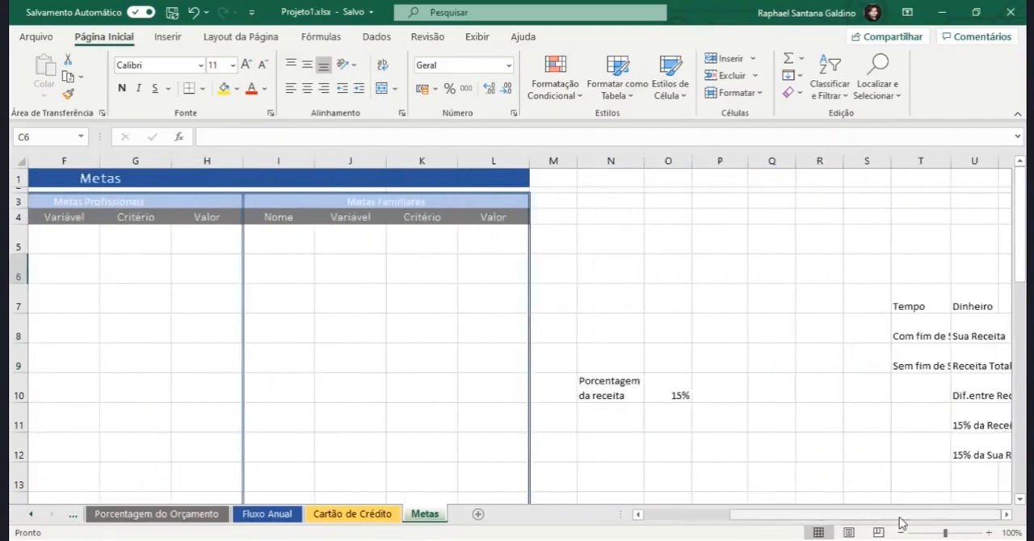
pyautogui.moveTo(898, 335); pyautogui.dragTo(899, 364)
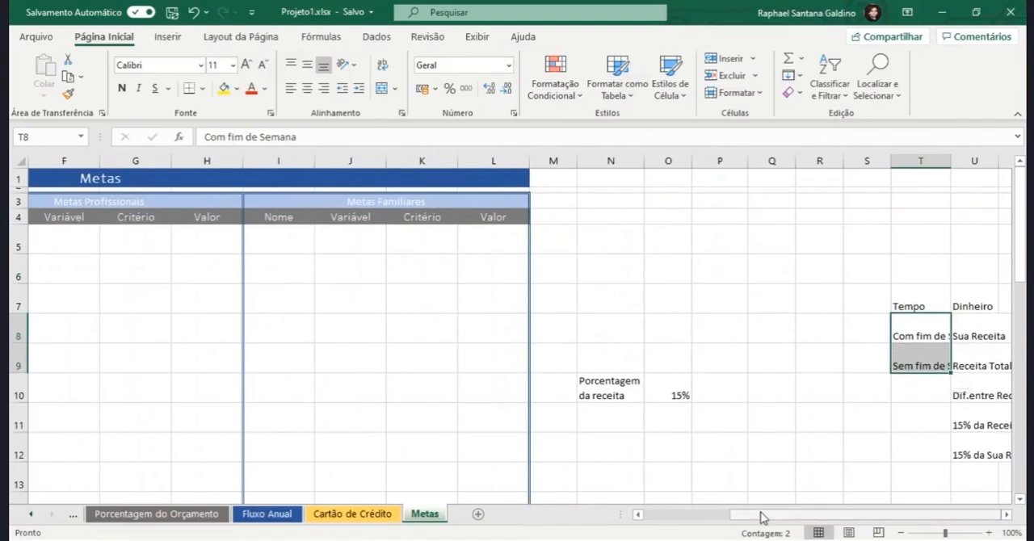
pyautogui.moveTo(761, 519); pyautogui.dragTo(670, 513)
pyautogui.click(159, 242)
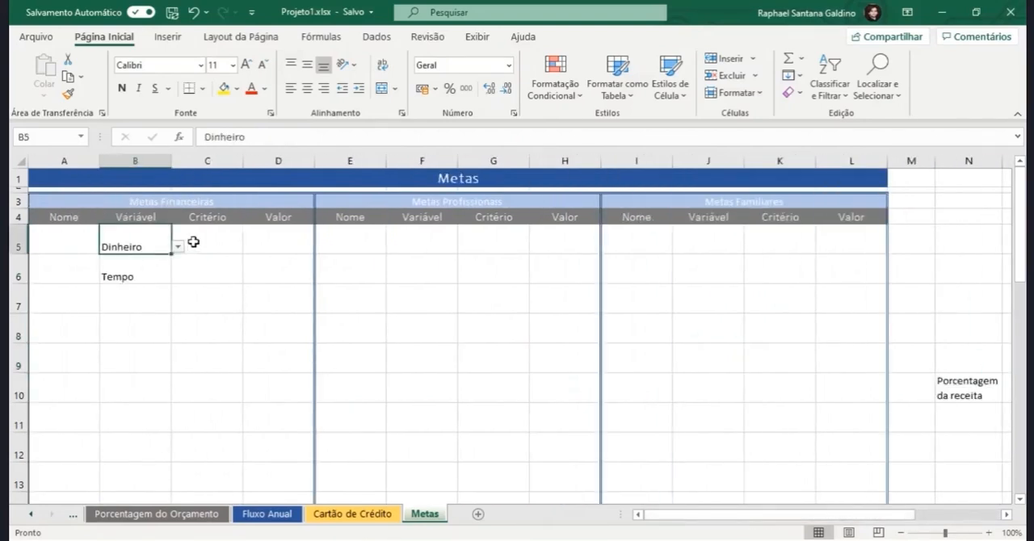
pyautogui.click(194, 241)
pyautogui.moveTo(799, 514); pyautogui.dragTo(892, 527)
pyautogui.moveTo(971, 331); pyautogui.dragTo(964, 455)
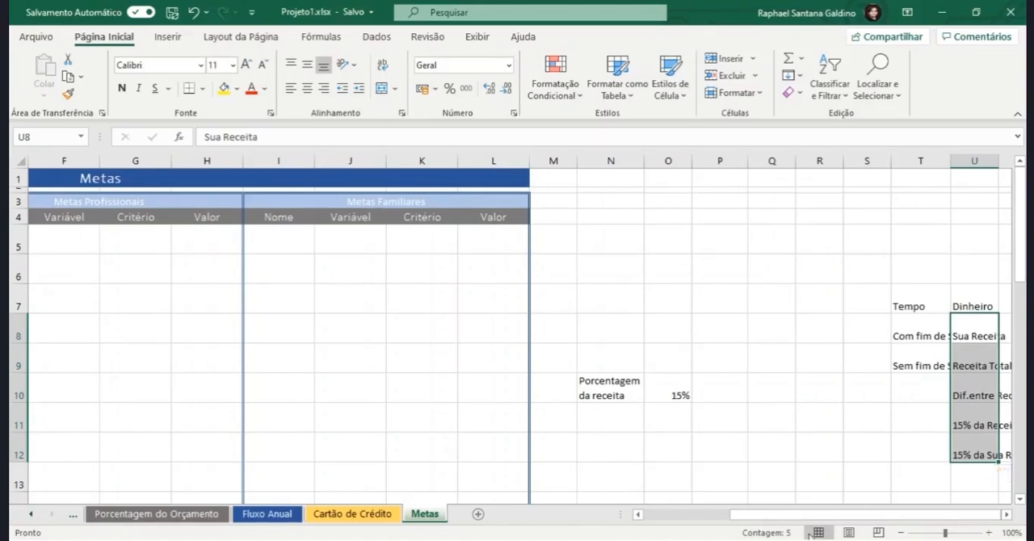
pyautogui.moveTo(812, 525); pyautogui.dragTo(659, 521)
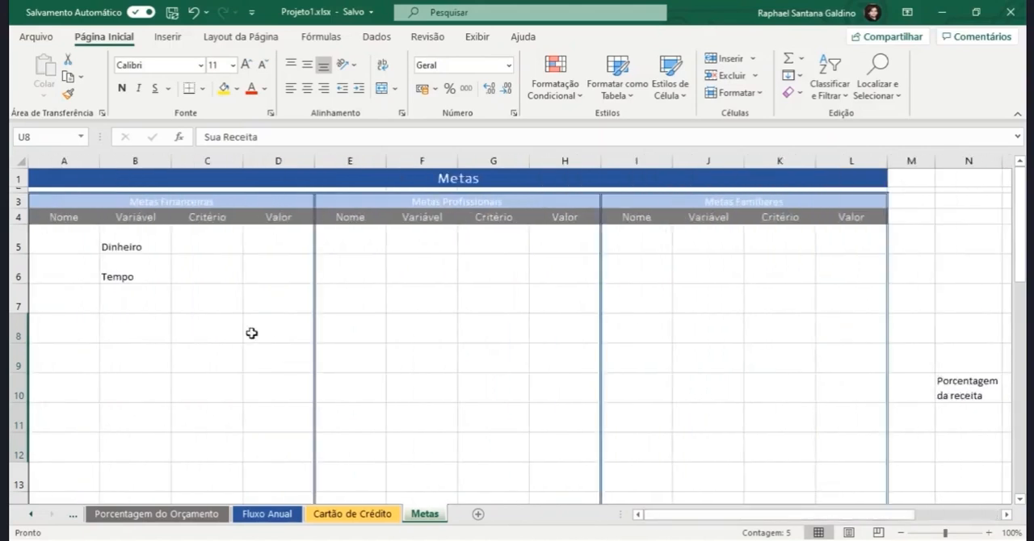
# Step: Create a data validation rule for C5 that allows only entries from a list
pyautogui.click(197, 244)
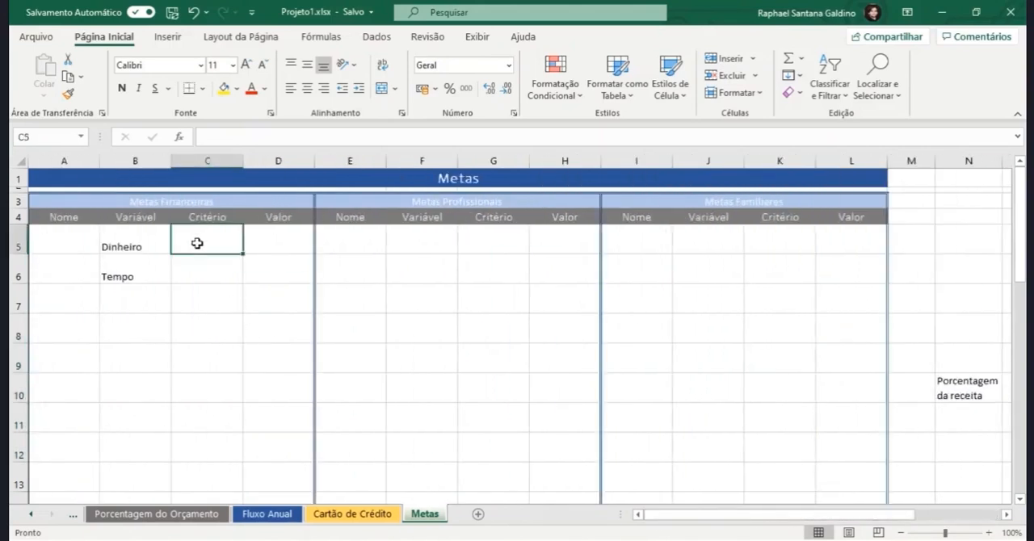
pyautogui.click(375, 38)
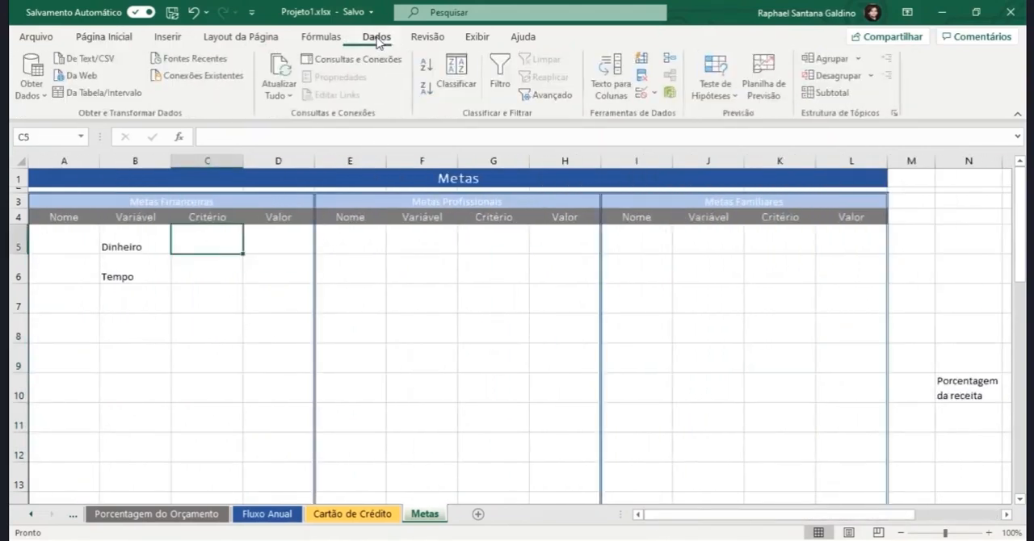
pyautogui.click(644, 94)
pyautogui.click(606, 105)
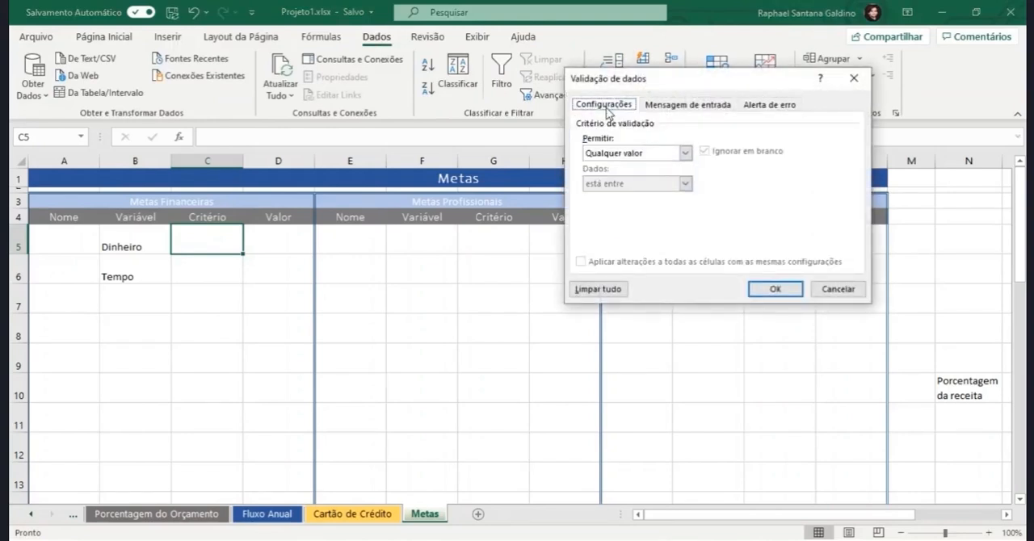
pyautogui.click(684, 153)
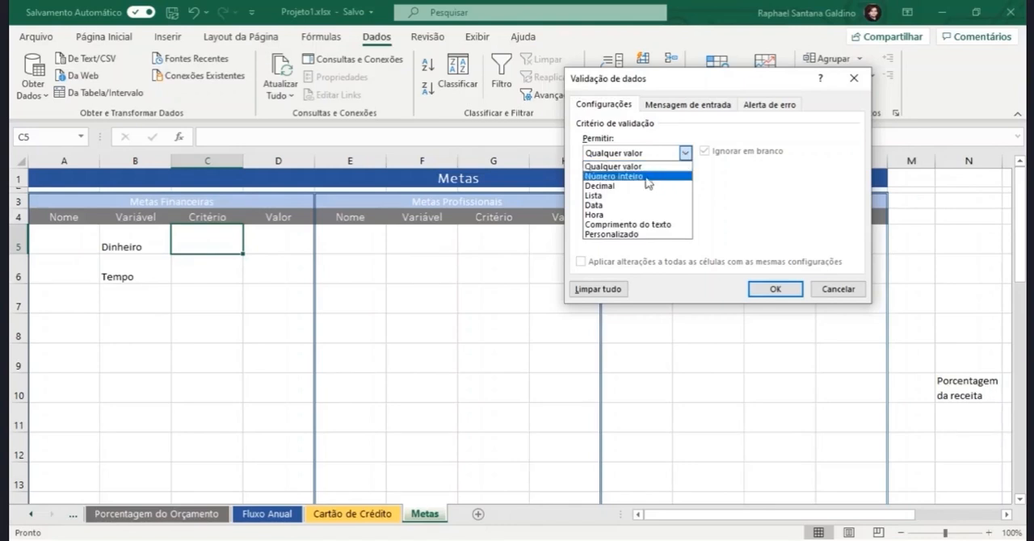
pyautogui.click(627, 196)
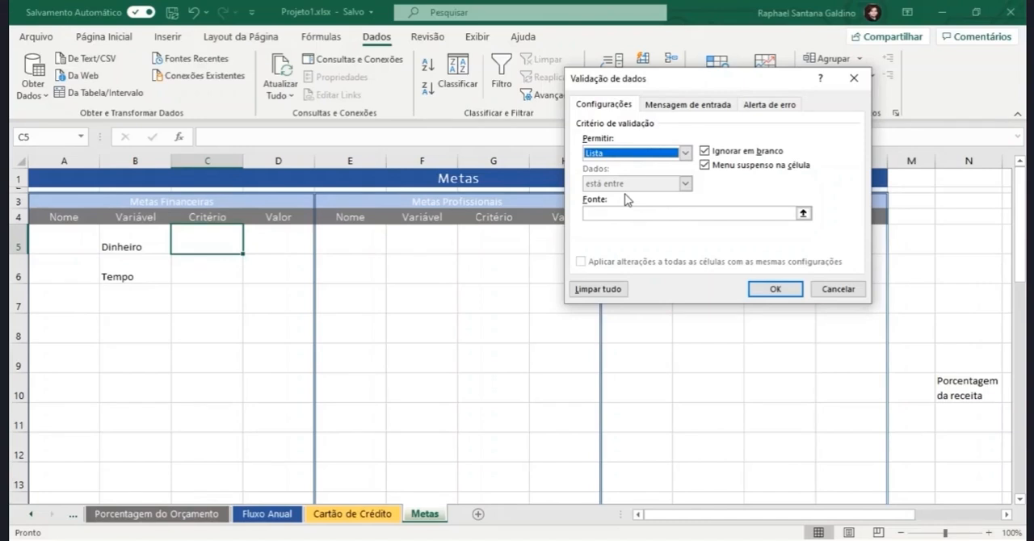
pyautogui.click(632, 214)
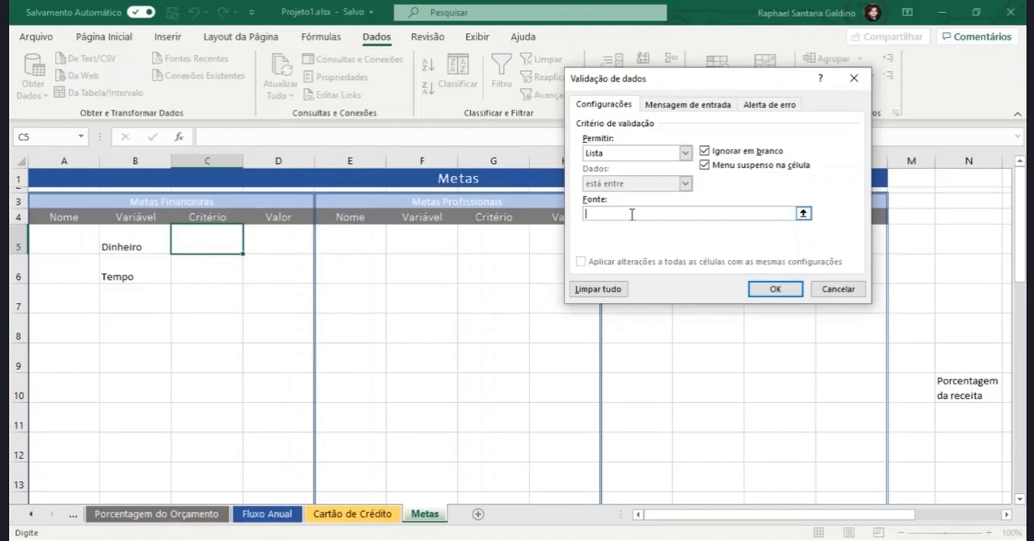
# Step: Enter the list source formula =SE($B$5="Dinheiro";$U$8:$U$12;$T$8:$T$9) for the C5 validation
pyautogui.write('=SE(')
pyautogui.click(138, 240)
pyautogui.write('=')
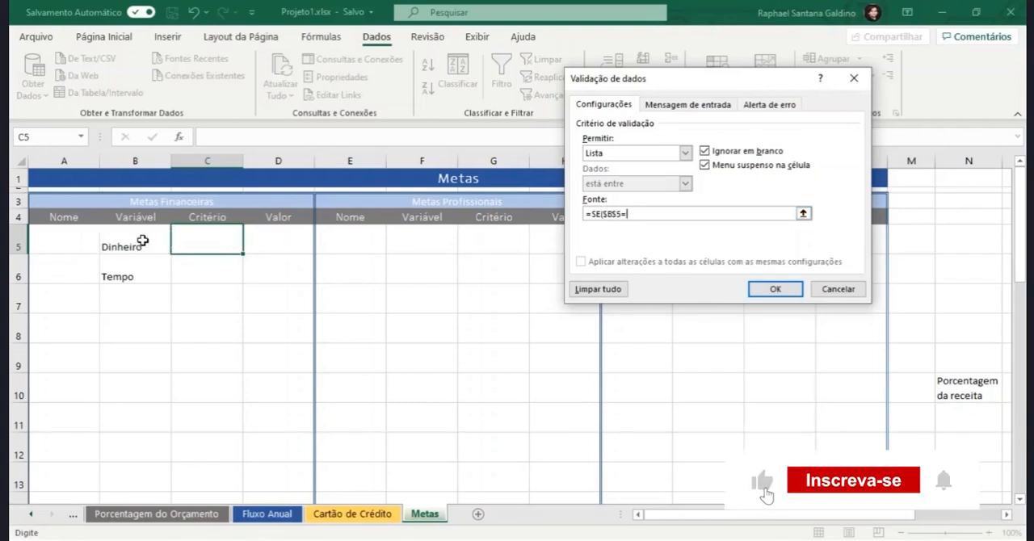
pyautogui.write('"Dinheiro')
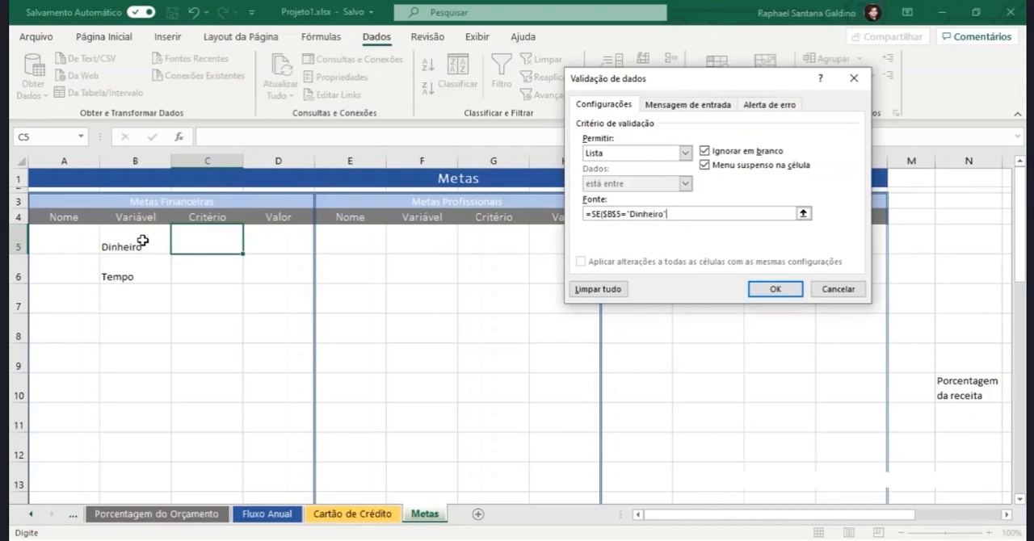
pyautogui.write('";')
pyautogui.moveTo(861, 522); pyautogui.dragTo(945, 518)
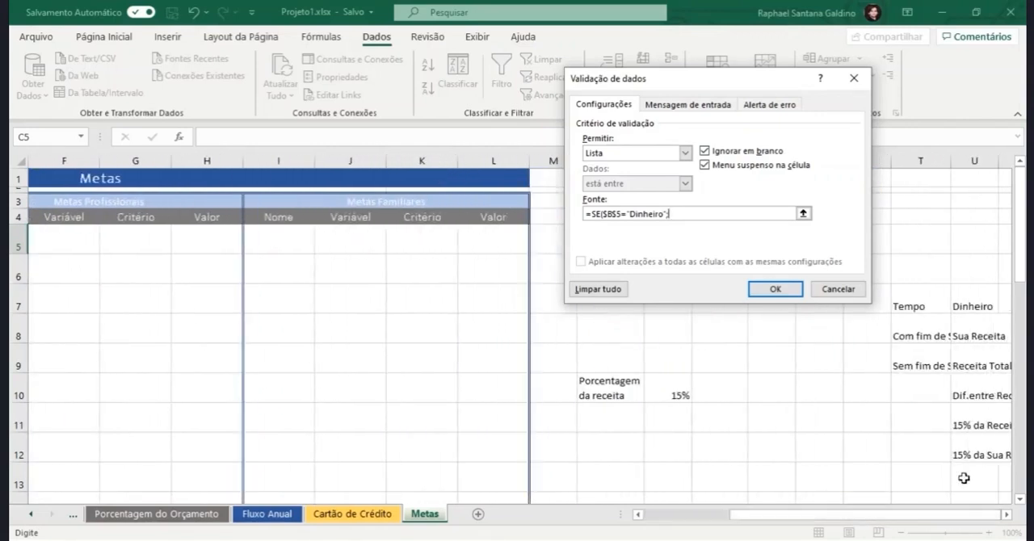
pyautogui.moveTo(972, 335); pyautogui.dragTo(982, 445)
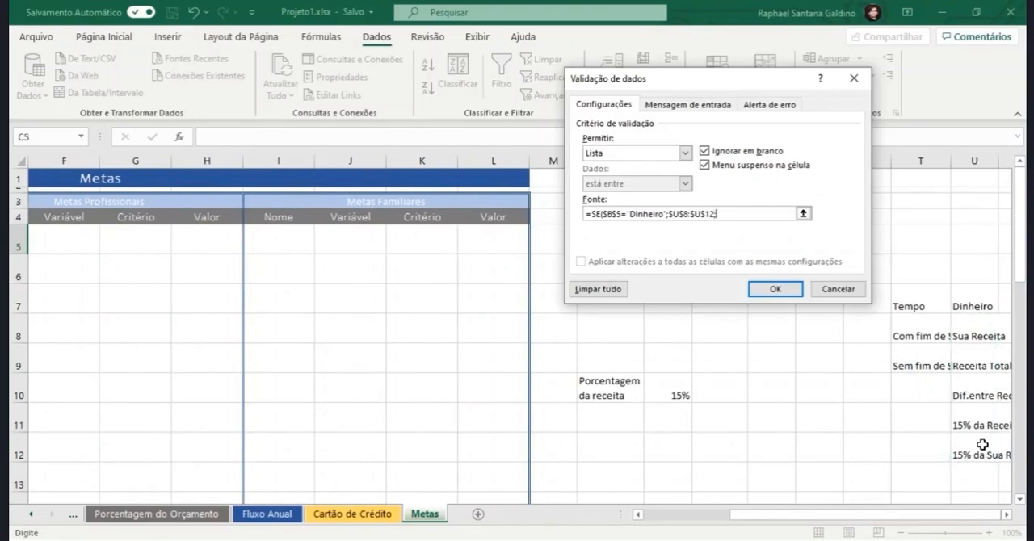
pyautogui.write(';')
pyautogui.moveTo(914, 339); pyautogui.dragTo(912, 364)
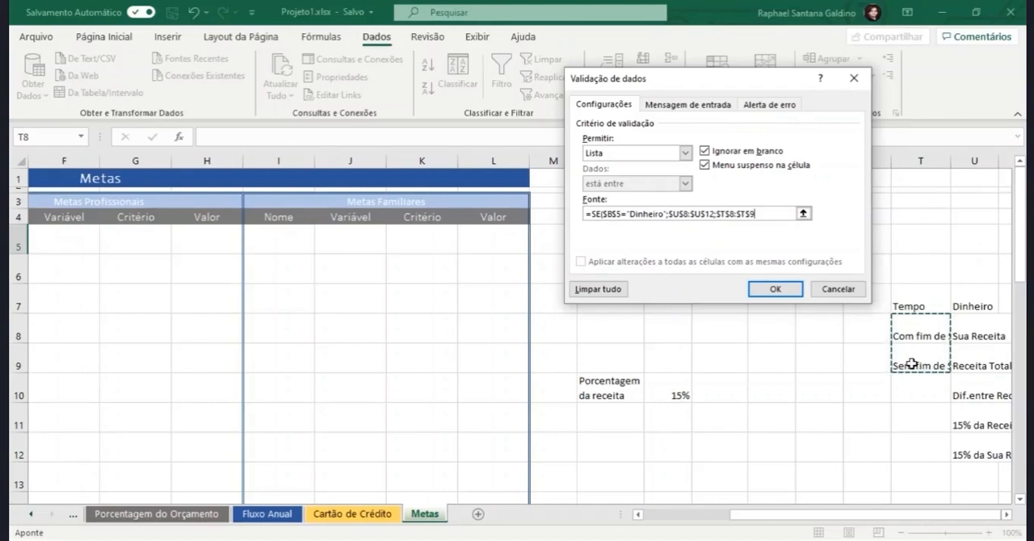
pyautogui.click(751, 216)
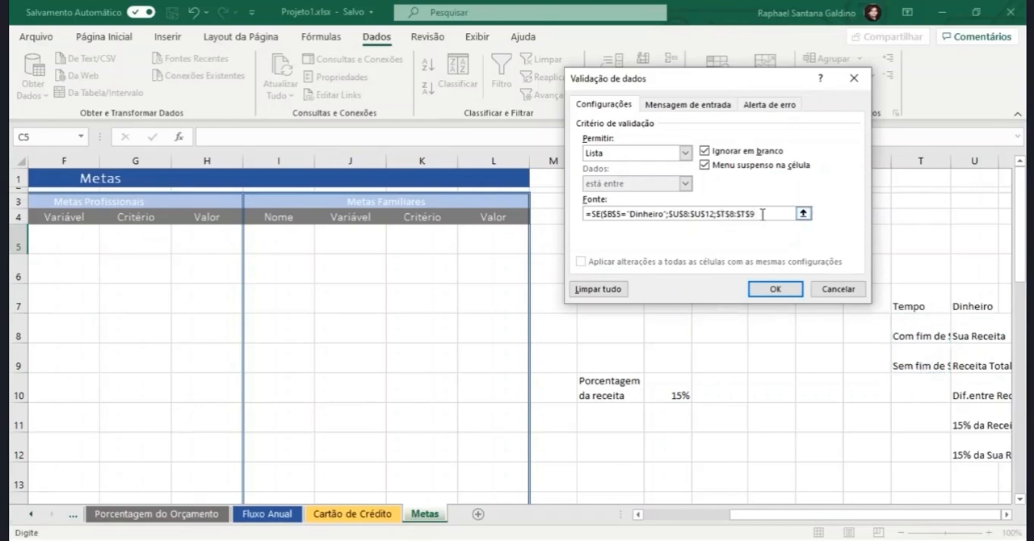
pyautogui.write(')')
# Step: Change $B$5 to $B5 in the source formula so the row becomes relative, and apply the validation to C5
pyautogui.moveTo(749, 515); pyautogui.dragTo(656, 515)
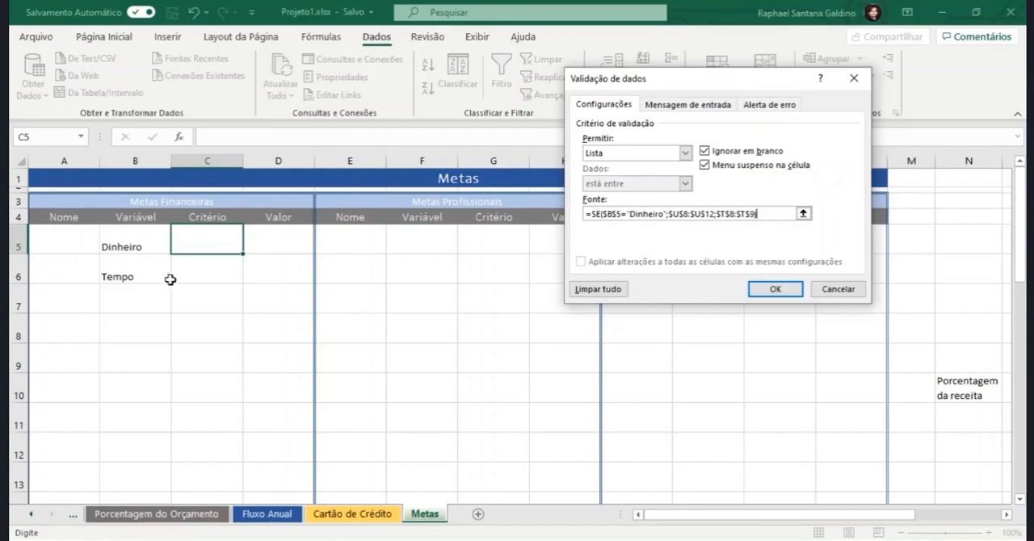
pyautogui.click(615, 214)
pyautogui.press('BackSpace')
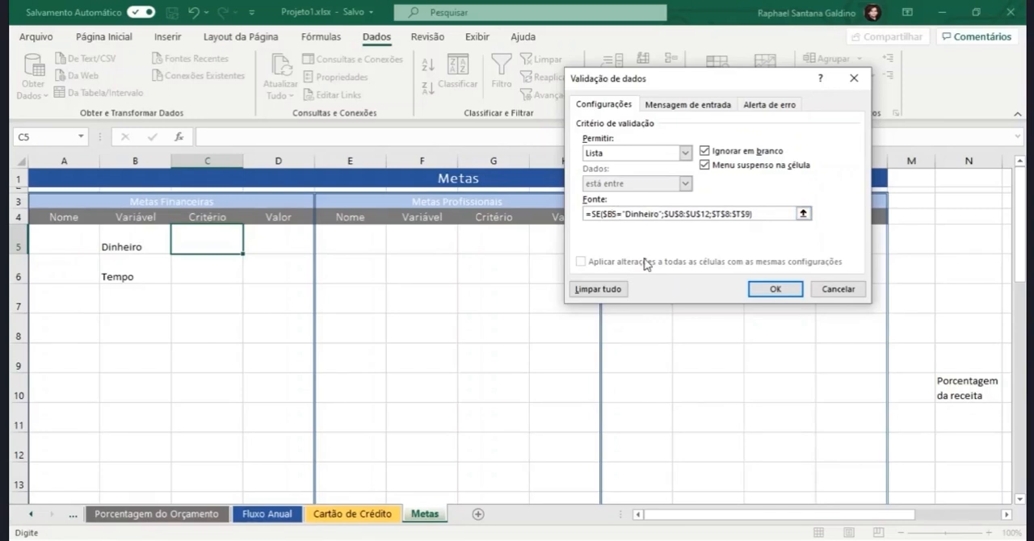
pyautogui.click(606, 214)
pyautogui.click(733, 214)
pyautogui.click(778, 289)
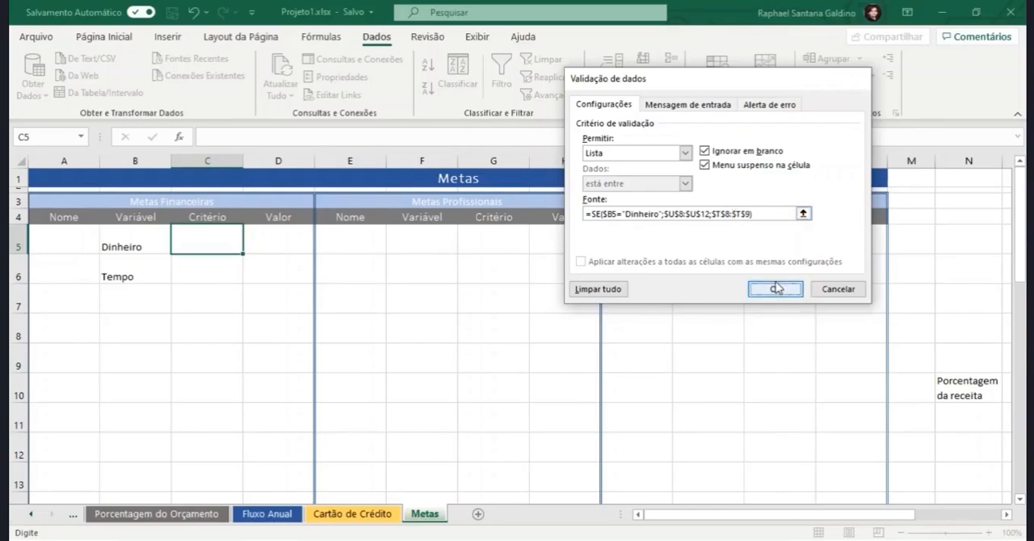
# Step: Test the C5 drop-down by choosing 15% da Receita Total, and clear the cell again
pyautogui.click(147, 243)
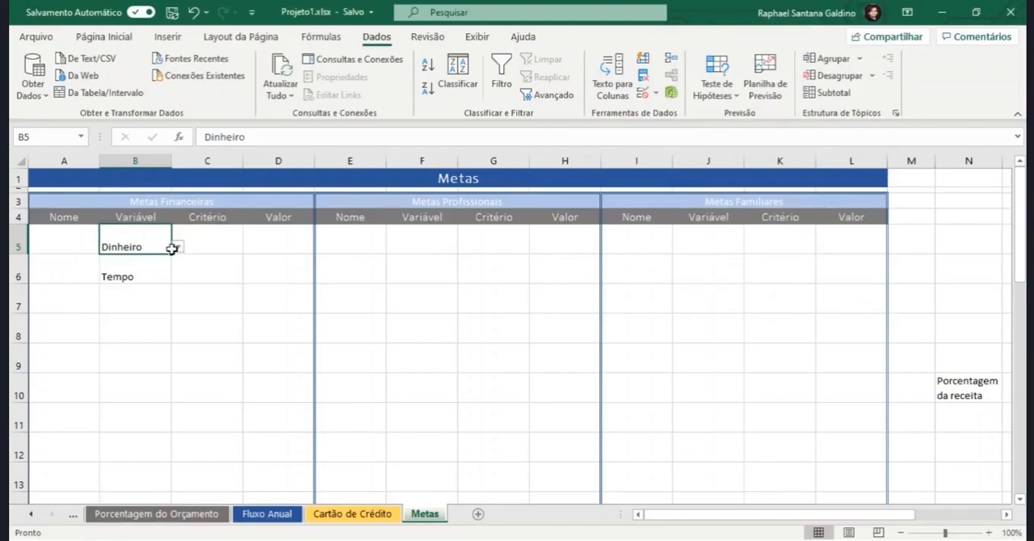
pyautogui.click(204, 238)
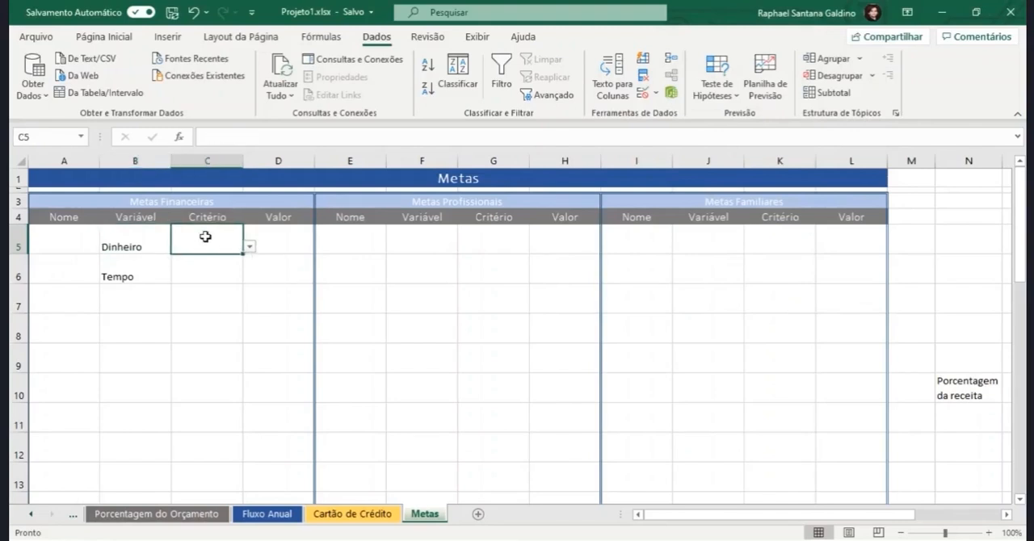
pyautogui.click(249, 247)
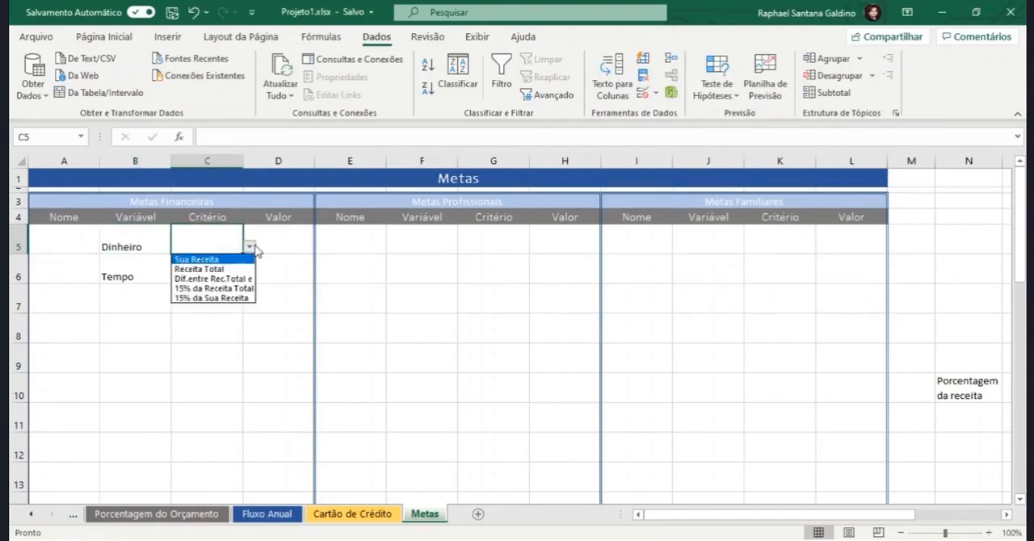
pyautogui.click(231, 288)
pyautogui.click(161, 274)
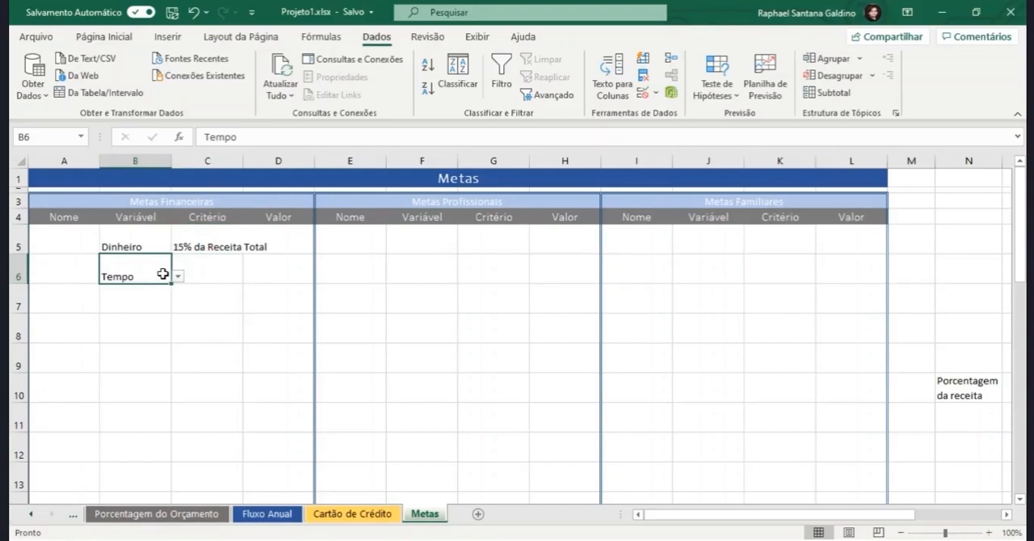
pyautogui.click(200, 244)
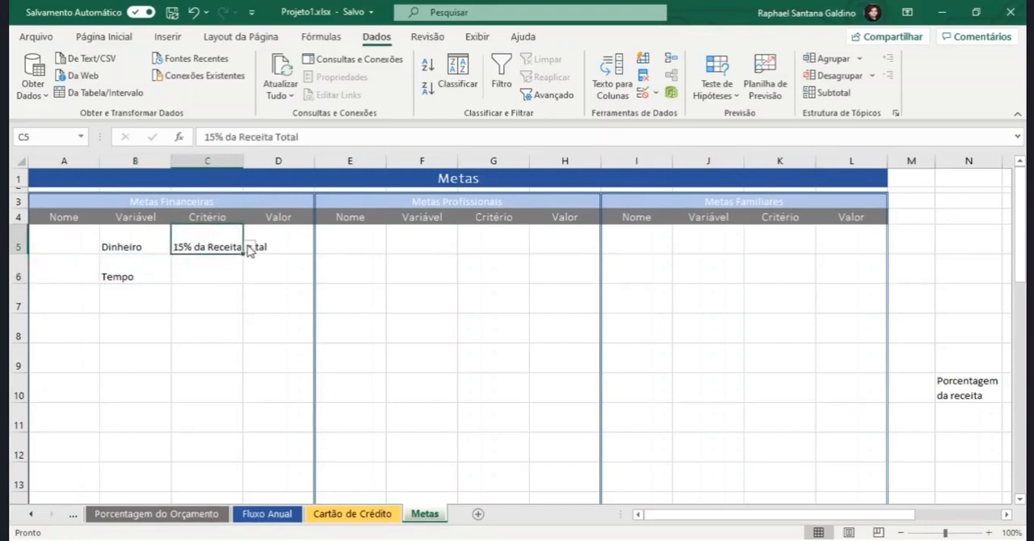
pyautogui.click(249, 246)
pyautogui.click(216, 242)
pyautogui.press('Delete')
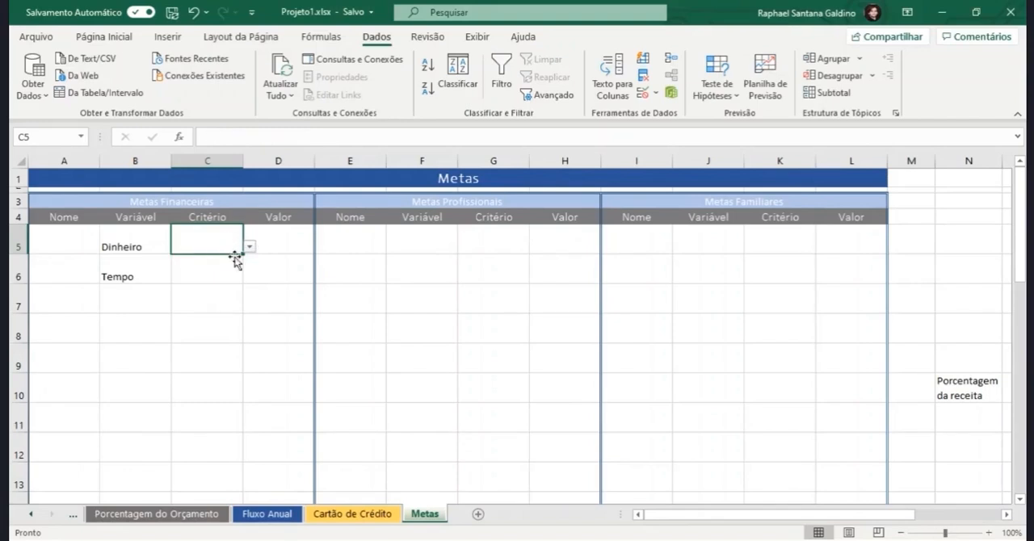
# Step: Fill the empty C5 cell with its drop-down validation down into C6, and choose Receita Total in C5
pyautogui.moveTo(241, 256); pyautogui.dragTo(219, 244)
pyautogui.doubleClick(219, 244)
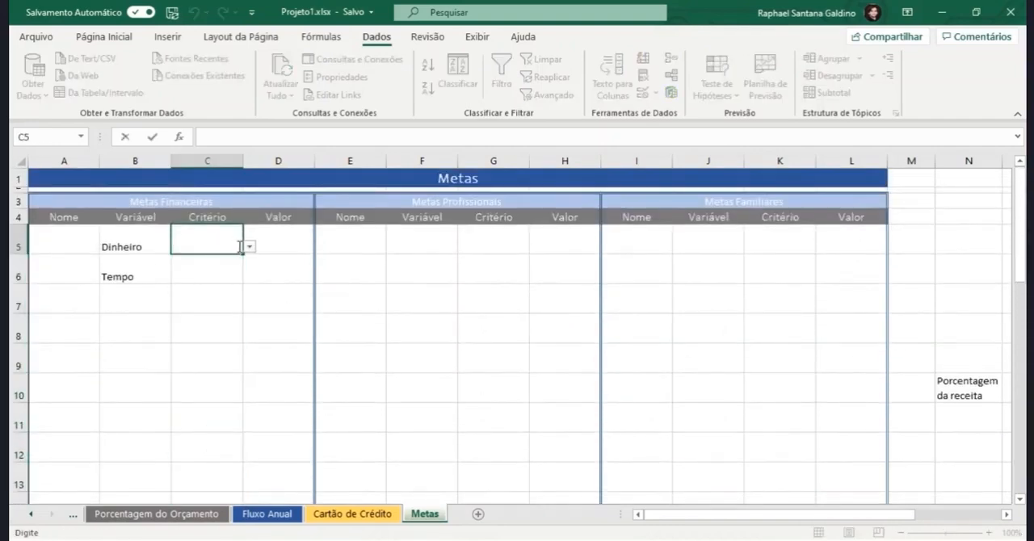
pyautogui.click(250, 246)
pyautogui.click(220, 270)
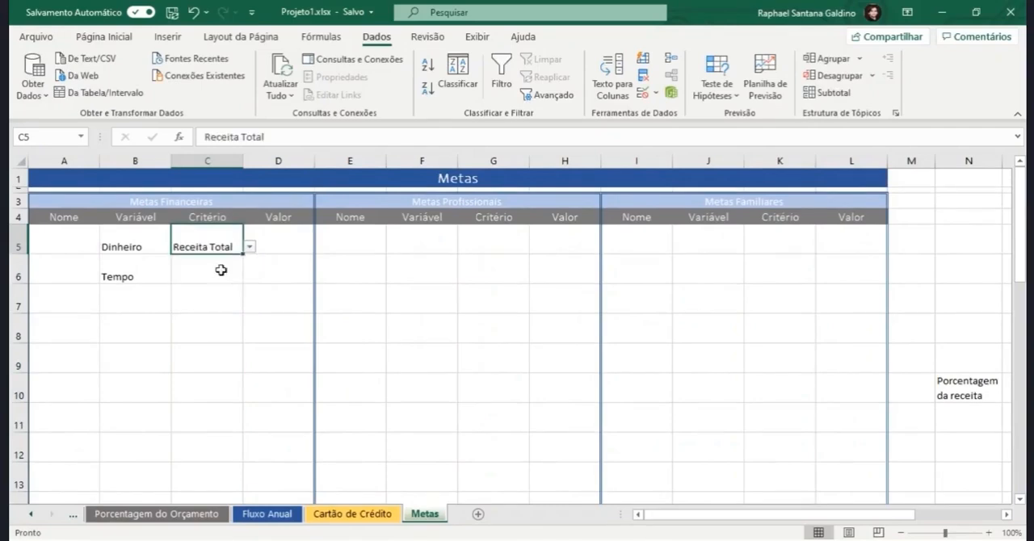
# Step: Choose Sem fim de Semana as the Critério in C6 for the Tempo goal
pyautogui.click(197, 285)
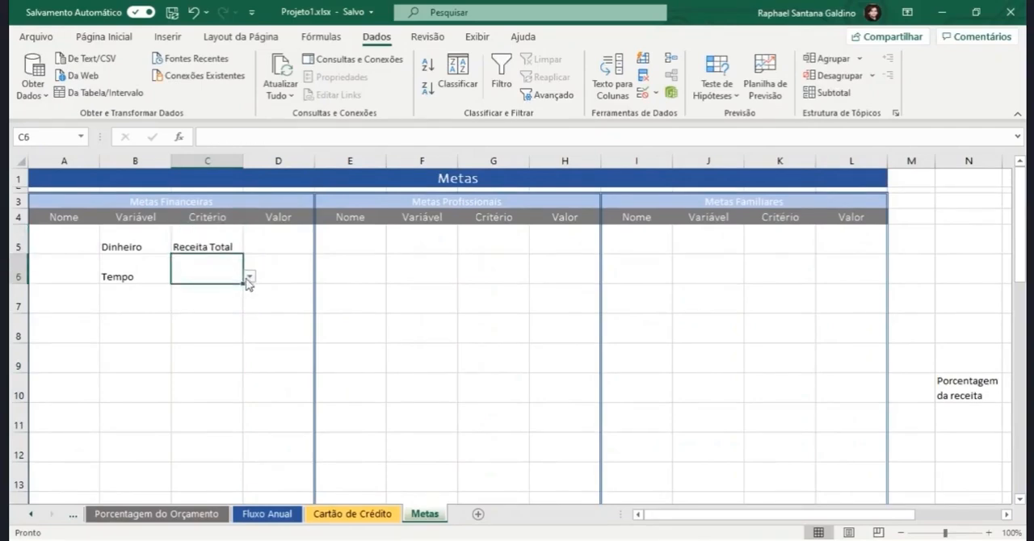
pyautogui.click(249, 277)
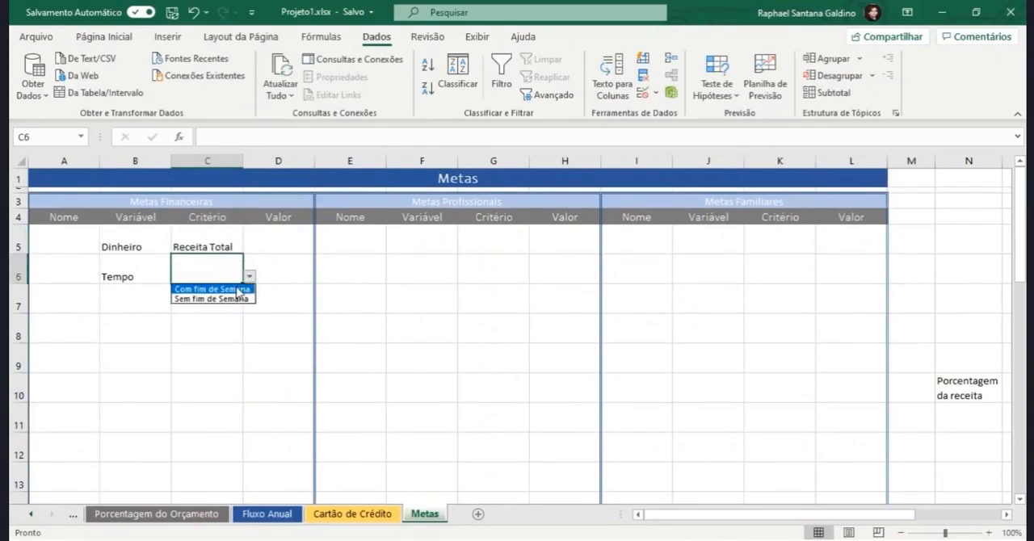
pyautogui.click(227, 299)
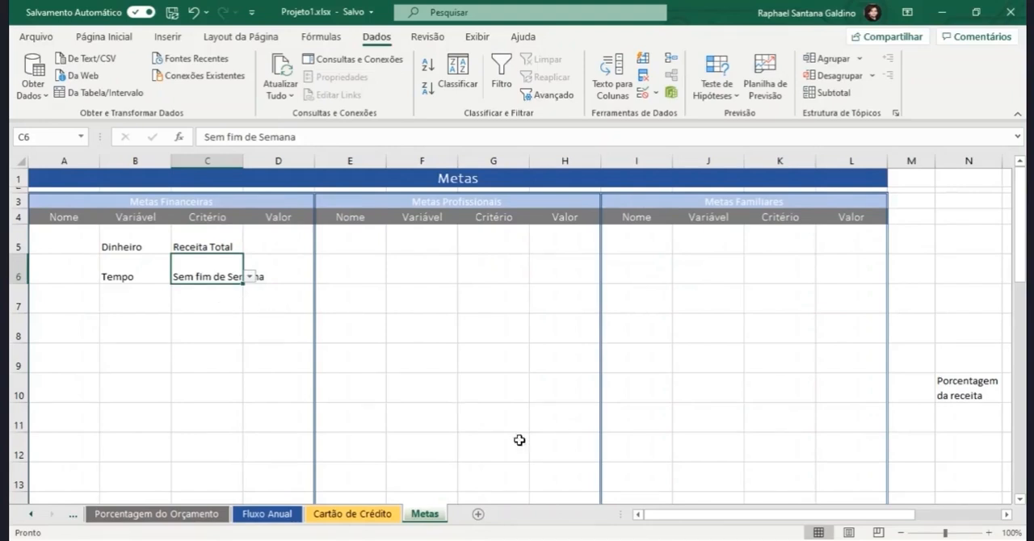
# Step: Set the revenue percentage in O10 to 25%
pyautogui.hscroll(2, 683, 519)
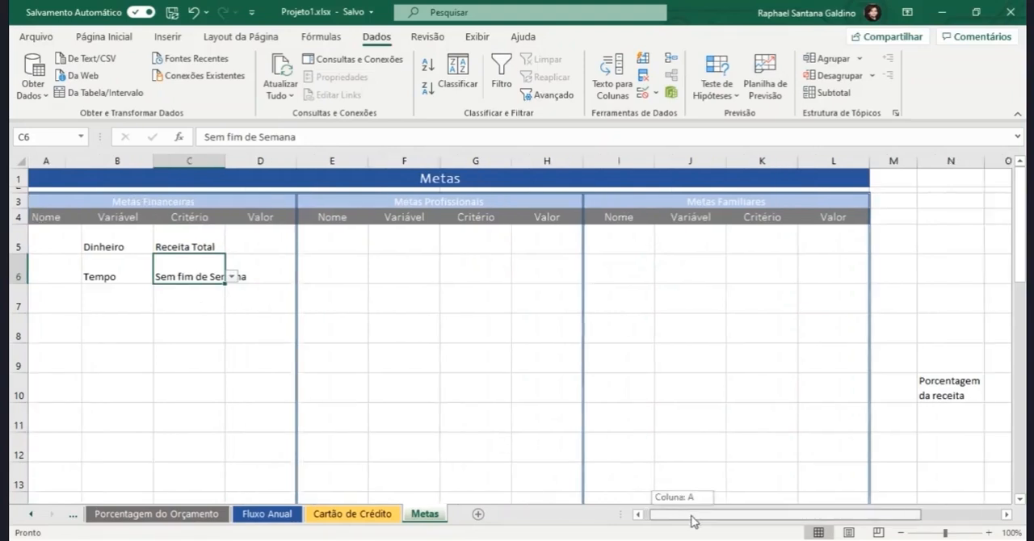
pyautogui.click(956, 395)
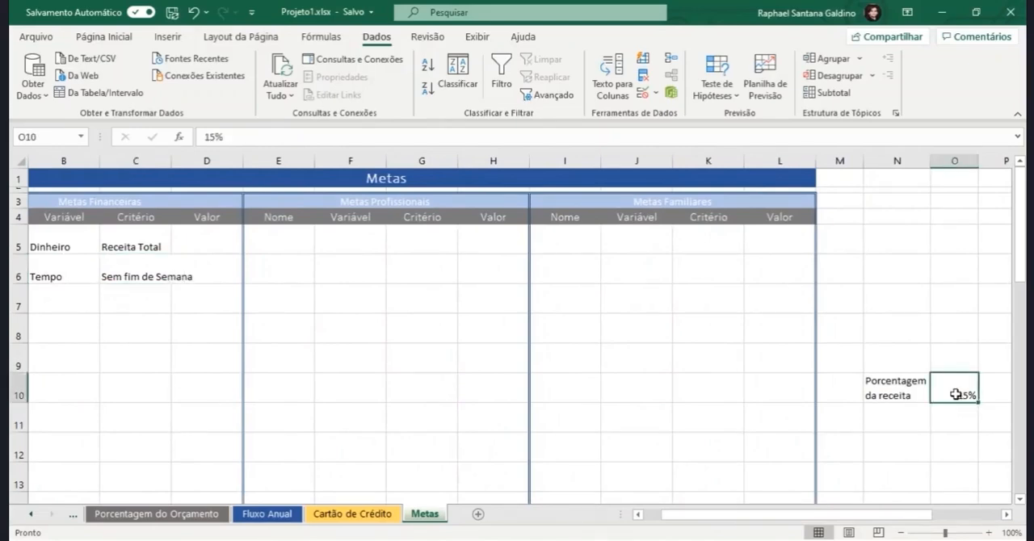
pyautogui.write('25%')
pyautogui.press('Return')
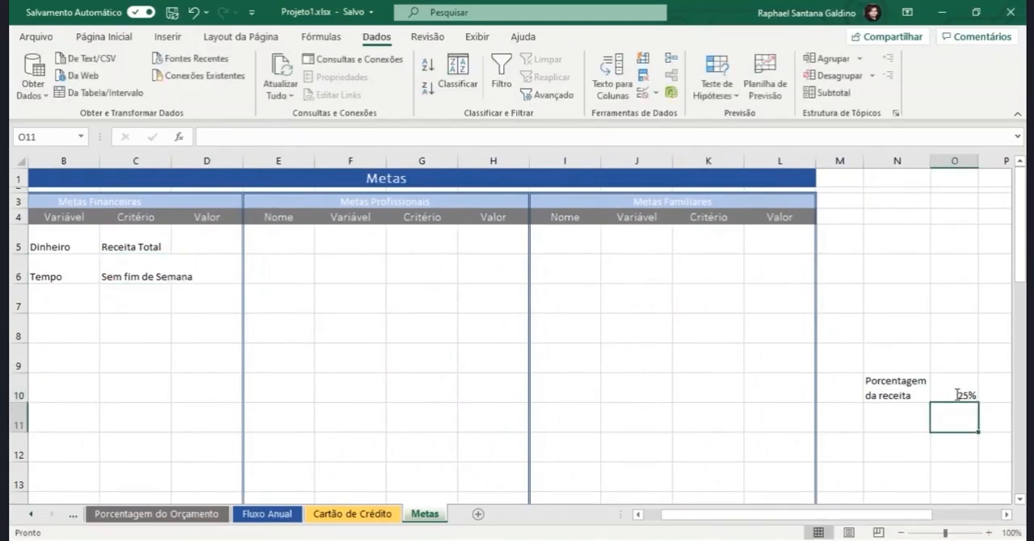
# Step: Choose 25% da Receita Total as the Critério in C5 for the Dinheiro goal
pyautogui.click(158, 232)
pyautogui.click(176, 247)
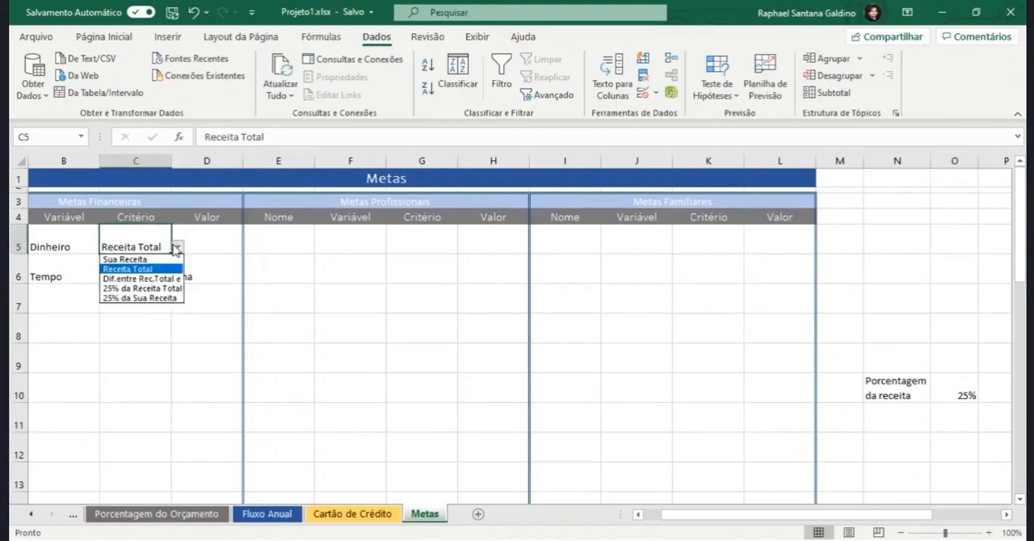
pyautogui.click(144, 289)
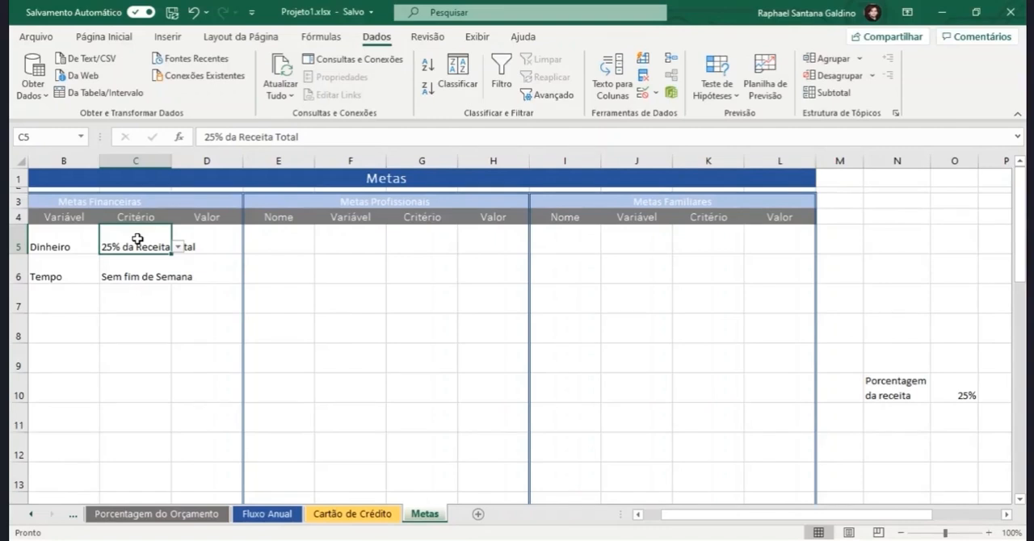
# Step: Copy the Critério cell C5 with its validation into G5 under Metas Profissionais
pyautogui.hotkey('ctrl', 'c')
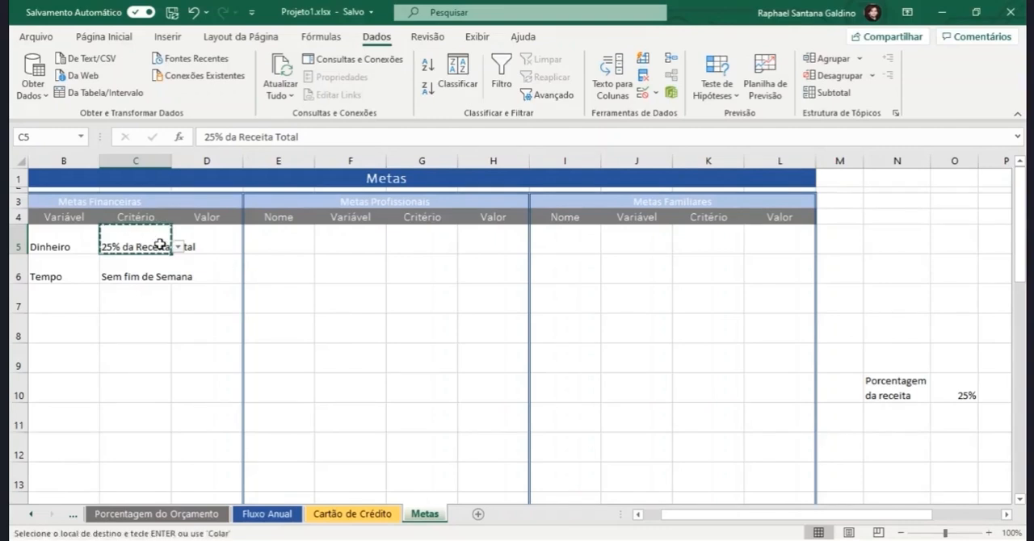
pyautogui.click(411, 245)
pyautogui.hotkey('ctrl', 'v')
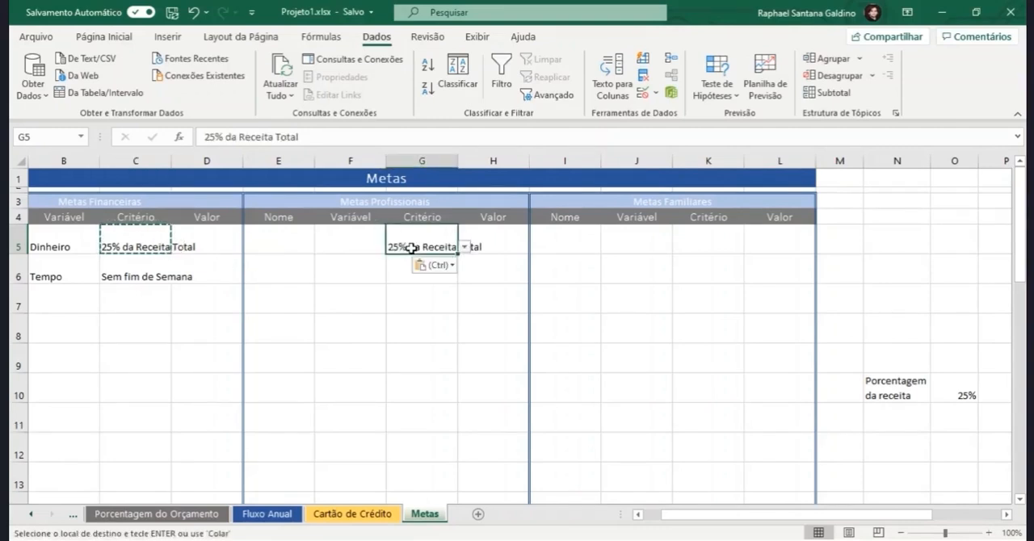
pyautogui.press('Escape')
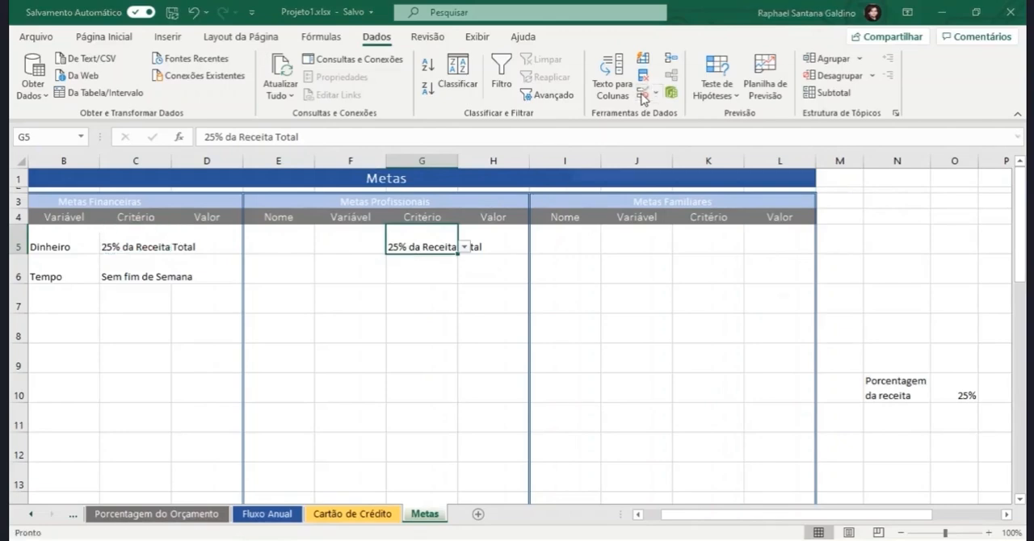
# Step: Change the list validation source of G5 to =SE($F5="Dinheiro";$U$8:$U$12;$T$8:$T$9)
pyautogui.click(644, 96)
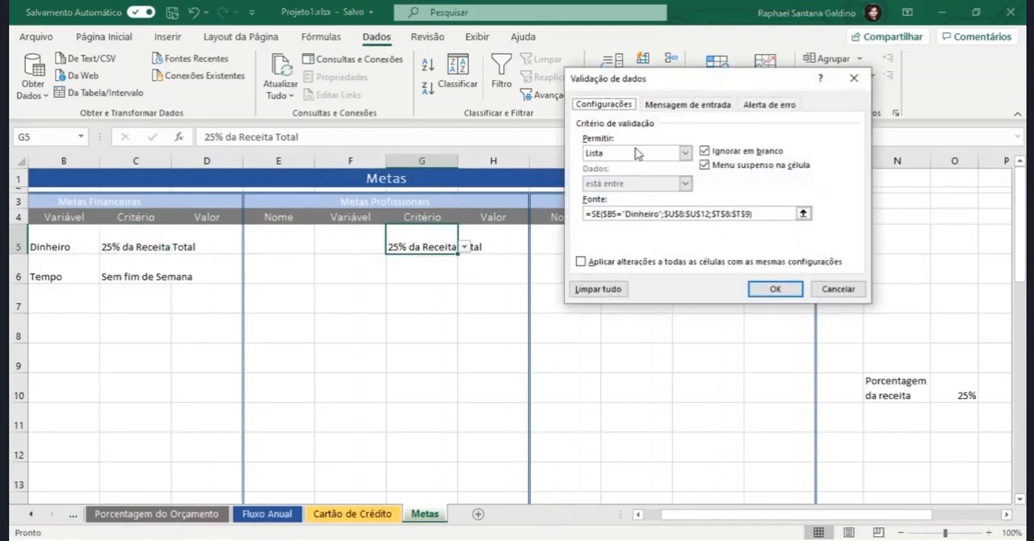
pyautogui.click(613, 213)
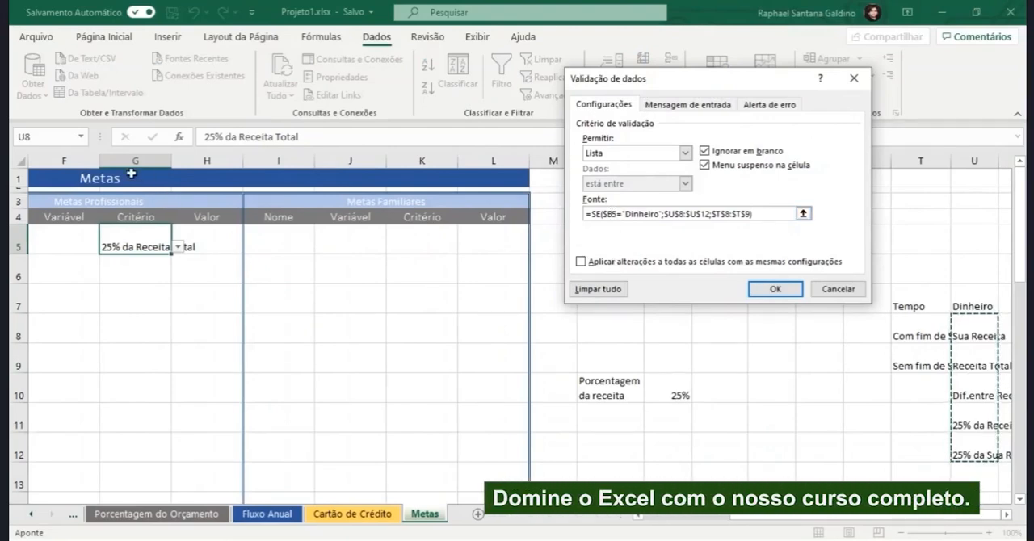
pyautogui.click(613, 214)
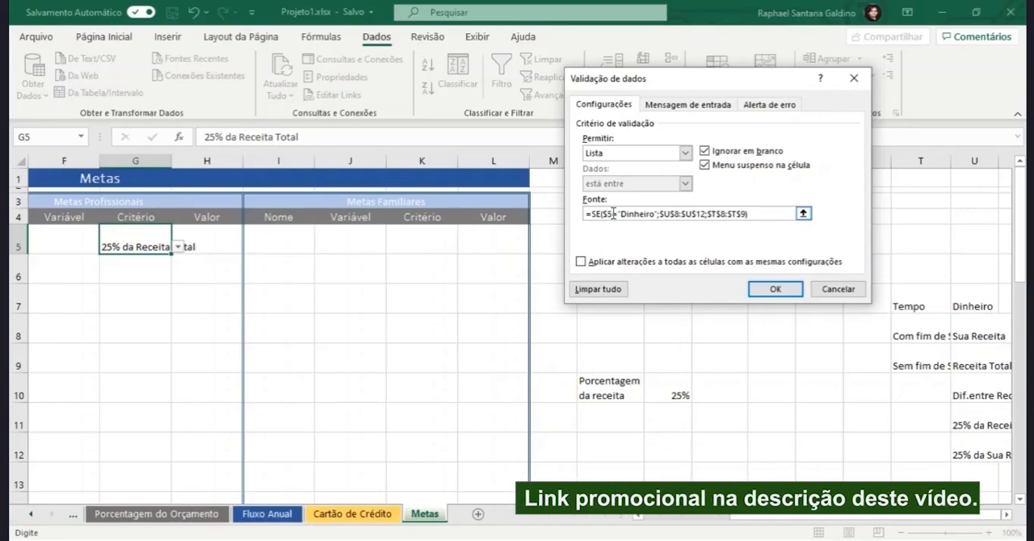
pyautogui.press('BackSpace')
pyautogui.write('F')
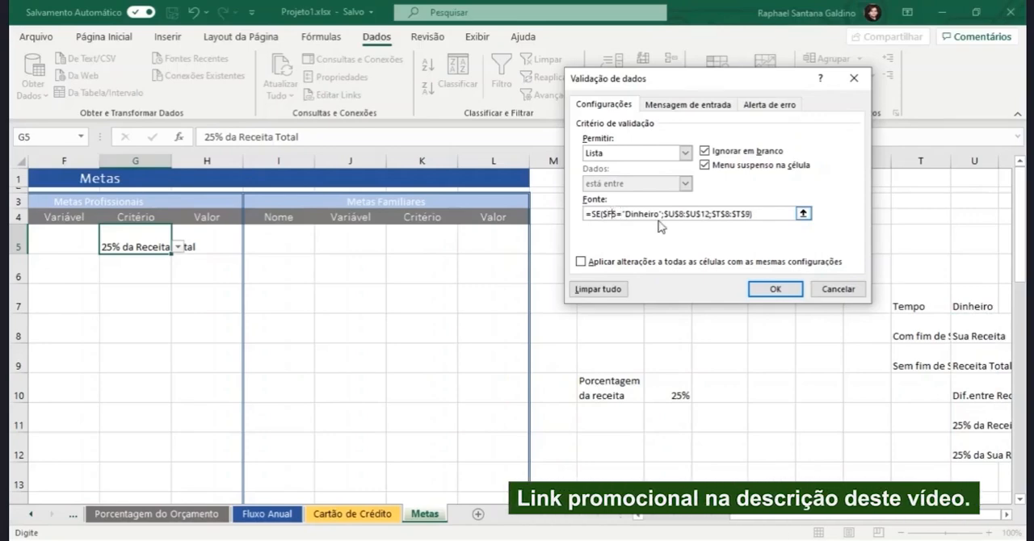
pyautogui.click(776, 288)
# Step: Test the Critério list in G5 with Dinheiro as the Variável in F5, choosing Receita Total and Dif.entre Rec.Total e Desp
pyautogui.click(72, 251)
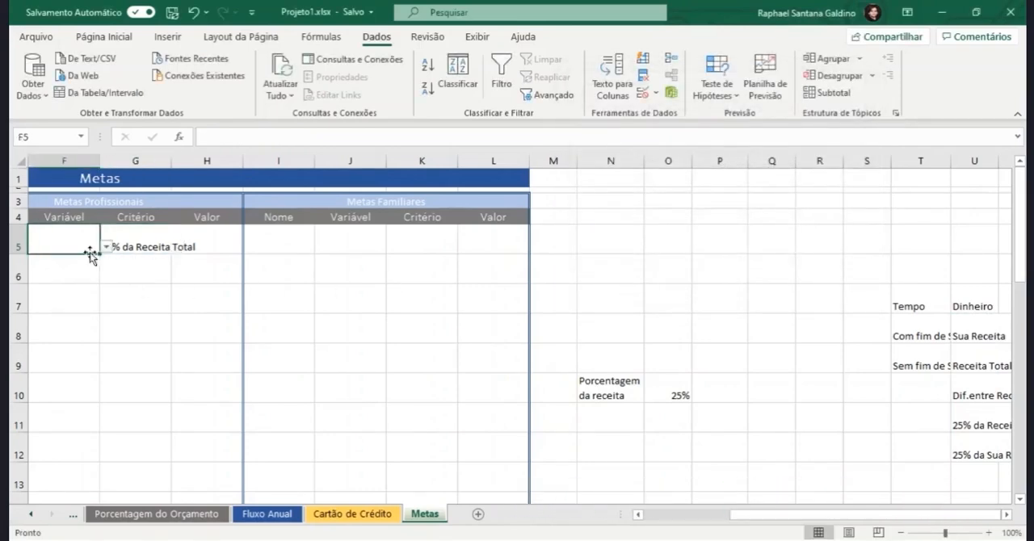
pyautogui.click(105, 247)
pyautogui.click(52, 257)
pyautogui.click(156, 241)
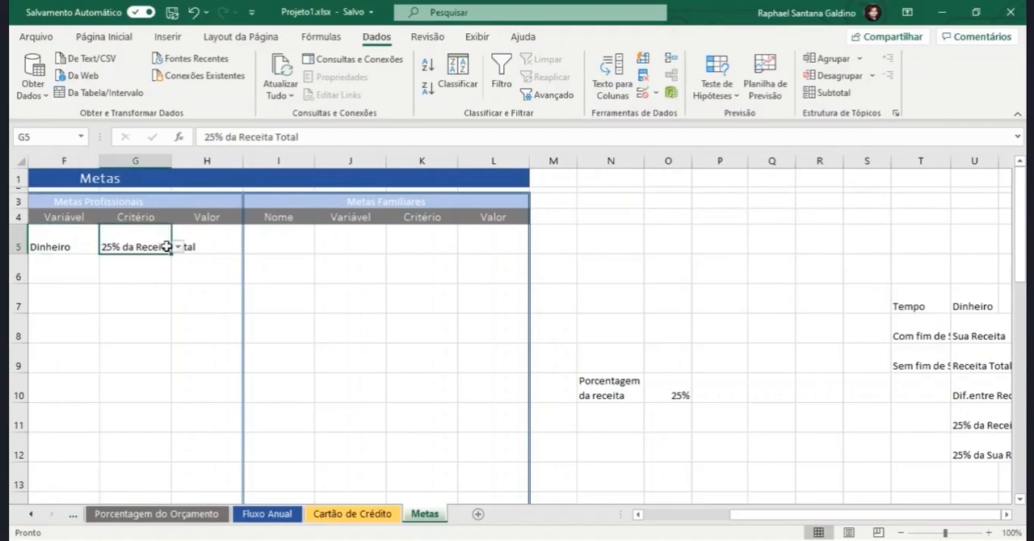
pyautogui.click(178, 247)
pyautogui.click(151, 268)
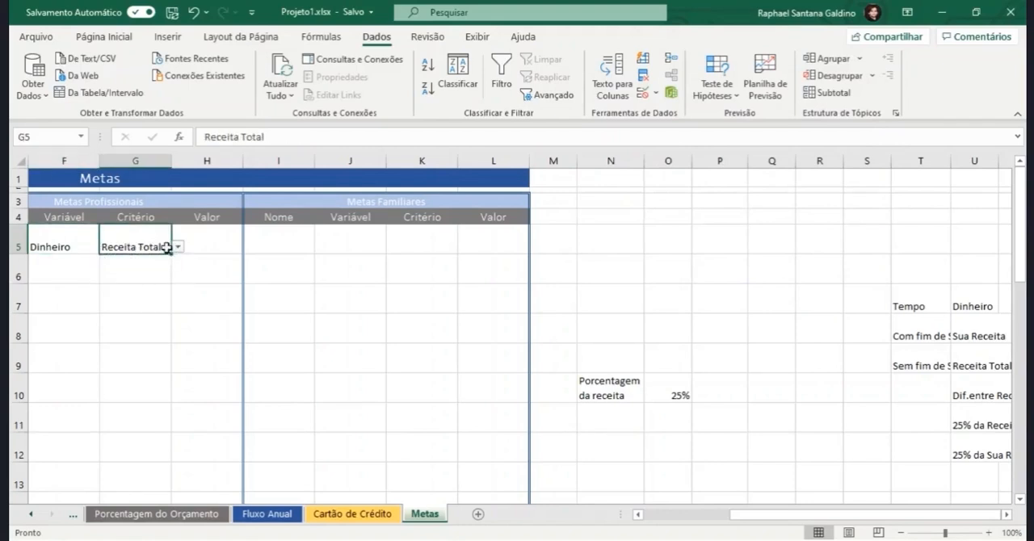
pyautogui.click(178, 246)
pyautogui.click(138, 275)
# Step: Set the Variável in F5 to Tempo and choose Com fim de Semana as the Critério in G5
pyautogui.click(81, 247)
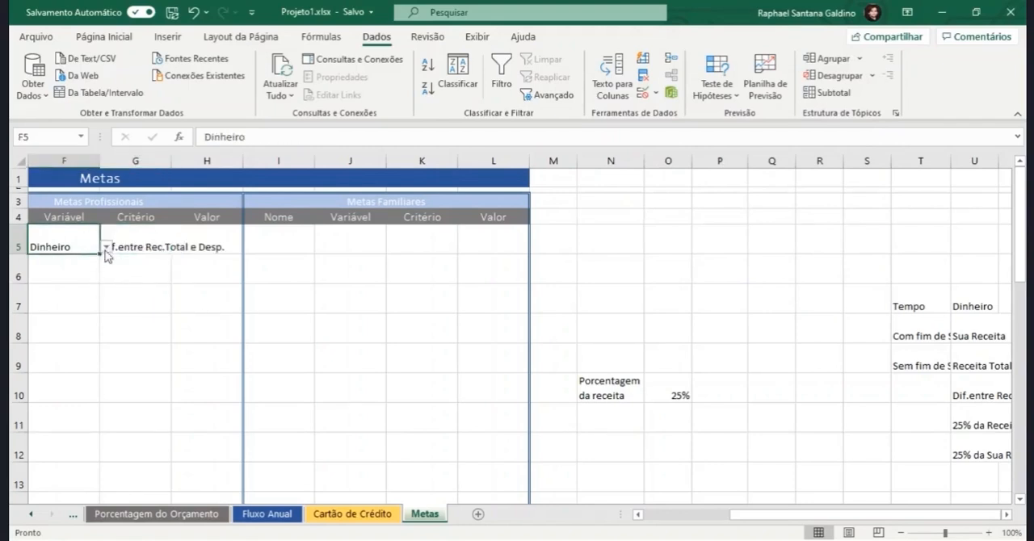
pyautogui.click(106, 247)
pyautogui.click(86, 269)
pyautogui.click(113, 248)
pyautogui.click(178, 247)
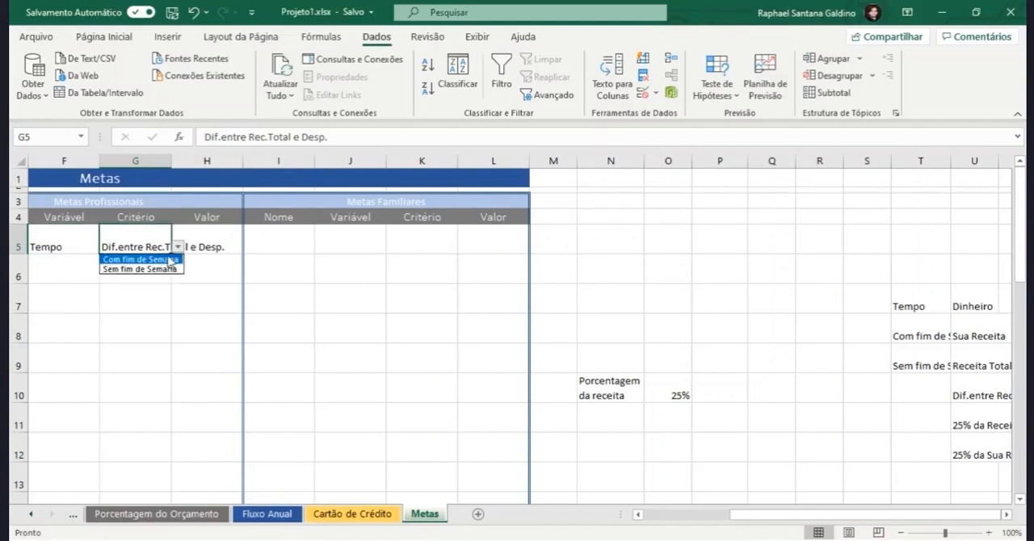
pyautogui.click(142, 269)
pyautogui.click(178, 246)
pyautogui.click(136, 259)
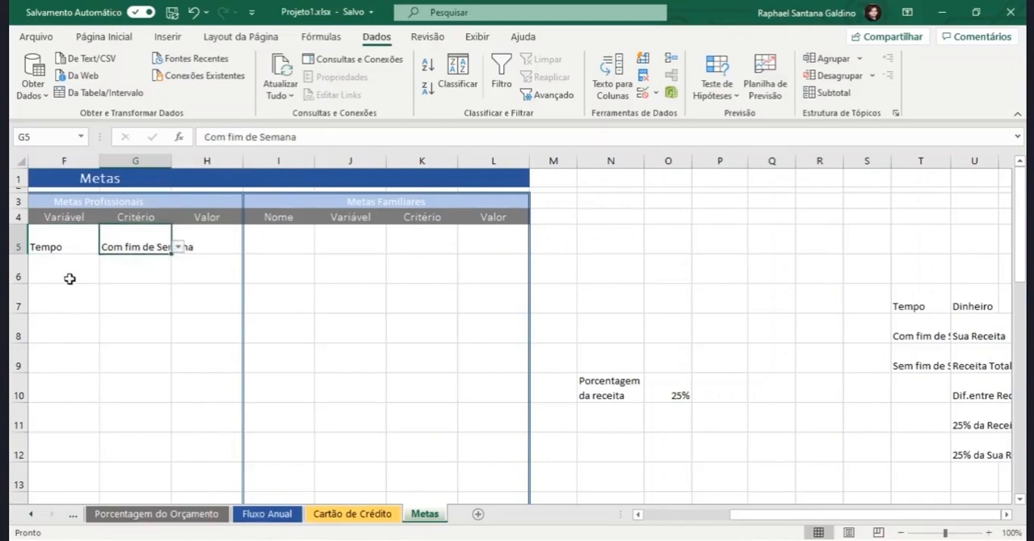
# Step: Fill the Critério cell G5 down to G30 and clear the filled values, keeping the drop-downs
pyautogui.click(70, 279)
pyautogui.click(119, 250)
pyautogui.moveTo(171, 255); pyautogui.dragTo(164, 455)
pyautogui.scroll(7, 178, 340)
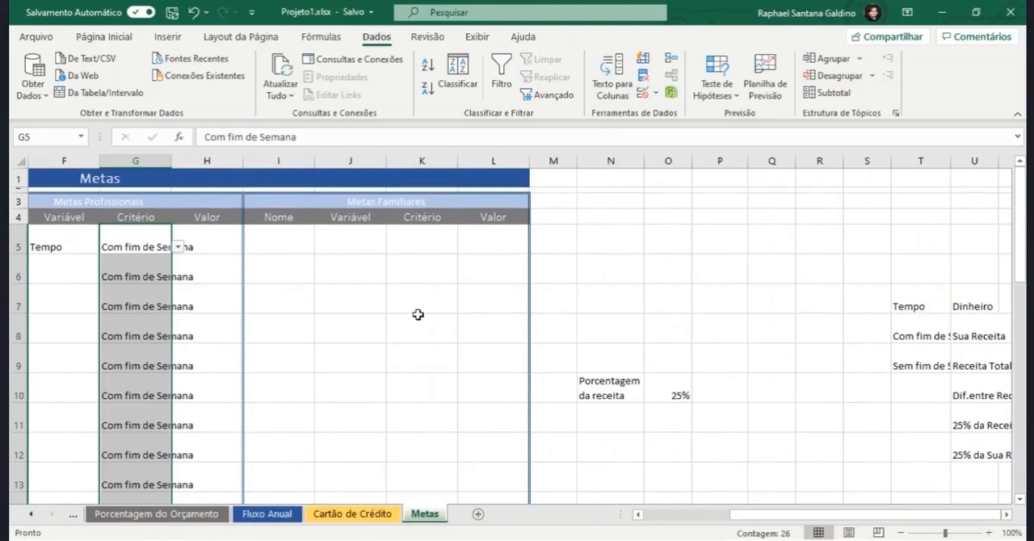
pyautogui.press('Delete')
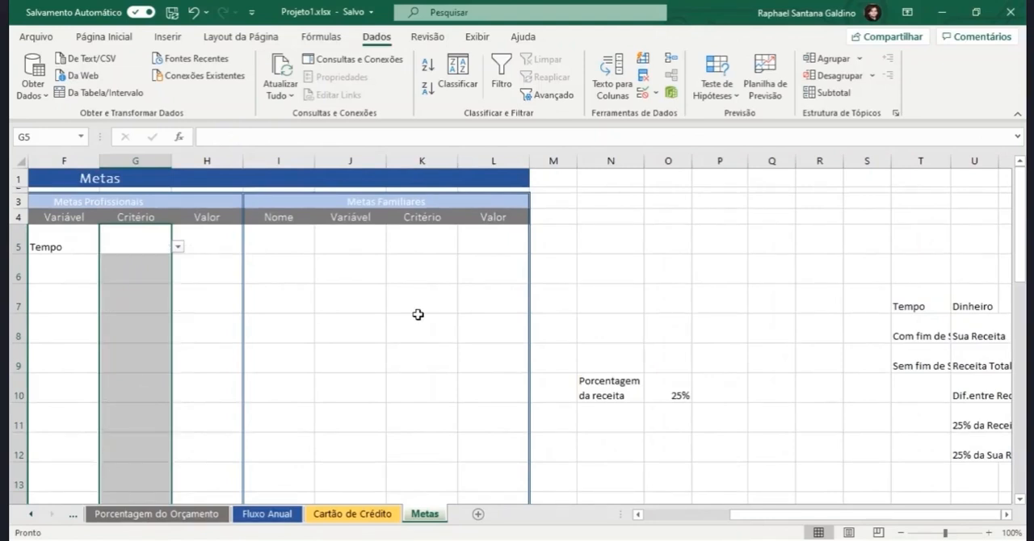
# Step: Test the Critério list in G6 with Tempo as the Variável in F6
pyautogui.click(170, 275)
pyautogui.click(177, 277)
pyautogui.click(177, 276)
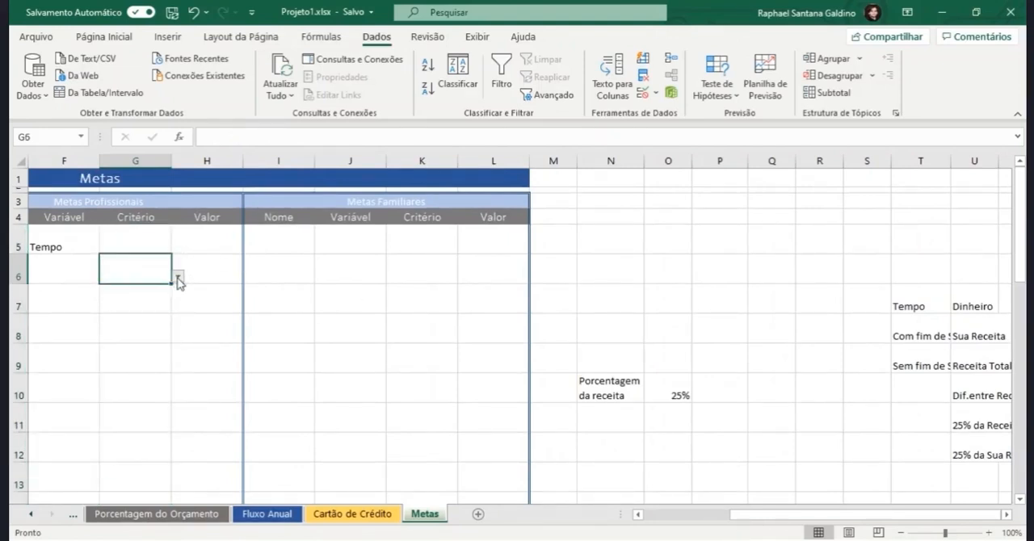
pyautogui.click(69, 271)
pyautogui.click(106, 277)
pyautogui.click(49, 297)
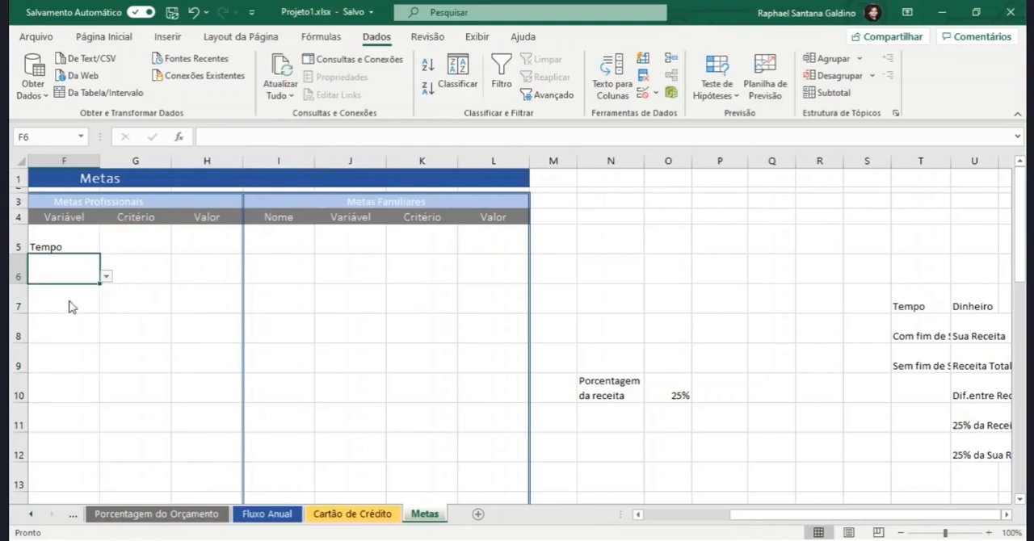
pyautogui.click(154, 279)
pyautogui.click(178, 276)
pyautogui.click(178, 277)
# Step: Set the Variável in F6 to Dinheiro and check the Critério options offered in G6
pyautogui.click(101, 278)
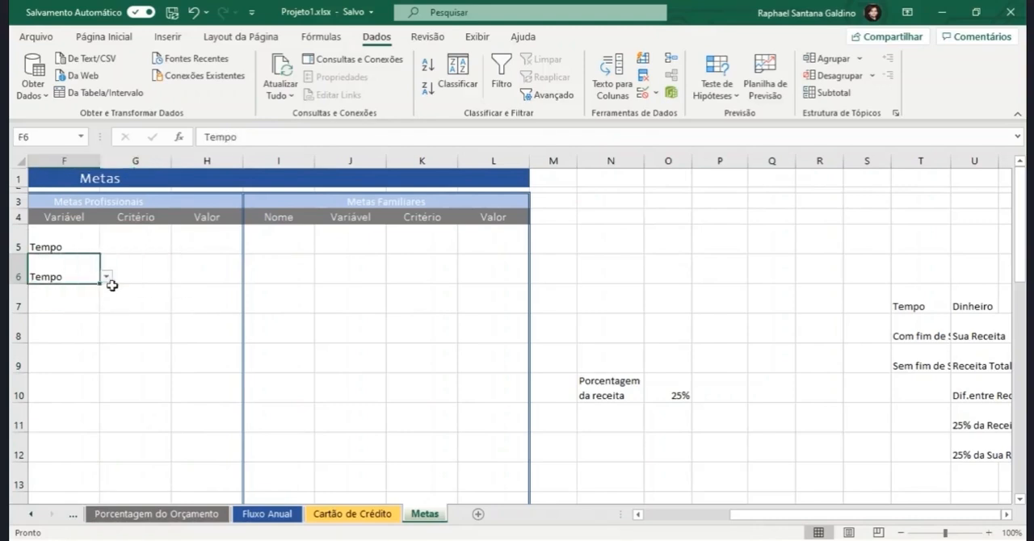
pyautogui.click(106, 277)
pyautogui.click(48, 288)
pyautogui.click(162, 276)
pyautogui.click(178, 276)
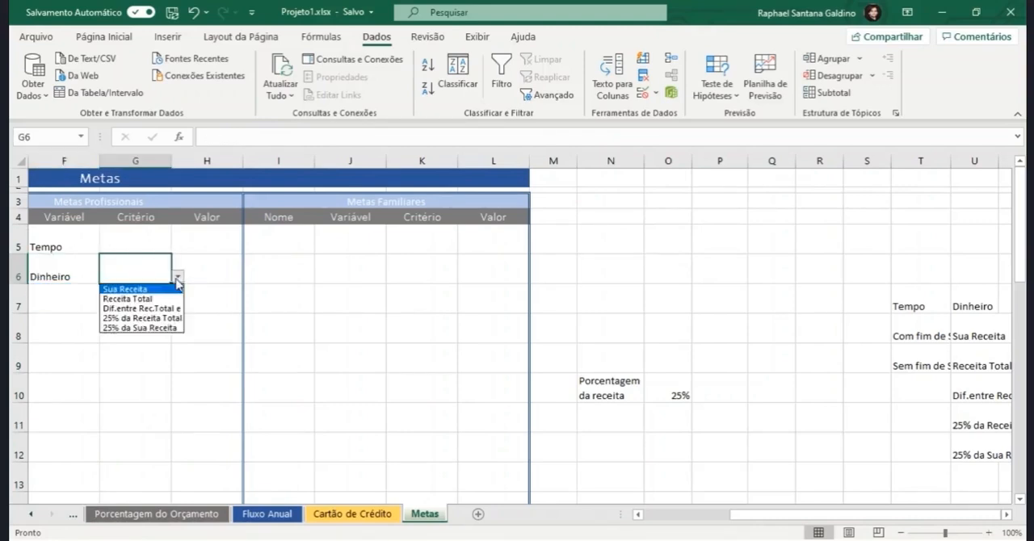
pyautogui.click(178, 277)
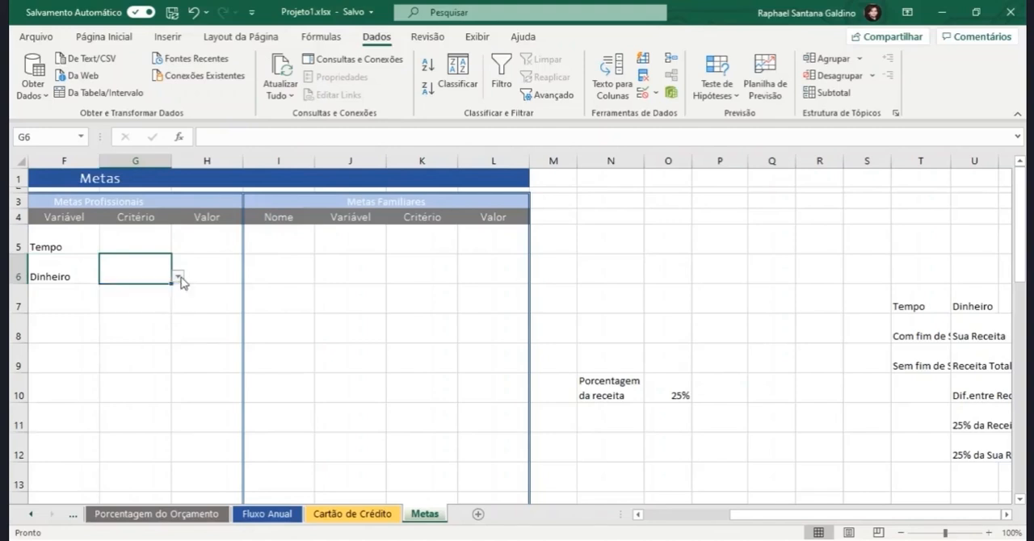
pyautogui.click(74, 248)
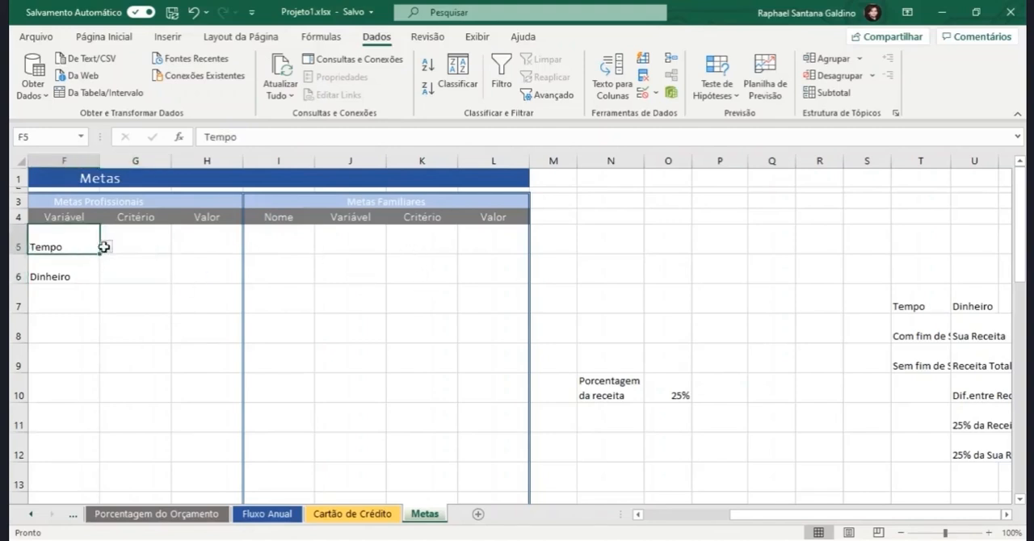
# Step: Copy the empty Critério cell G5 with its validation into K5 under Metas Familiares
pyautogui.click(145, 246)
pyautogui.hotkey('ctrl', 'c')
pyautogui.click(405, 241)
pyautogui.hotkey('ctrl', 'v')
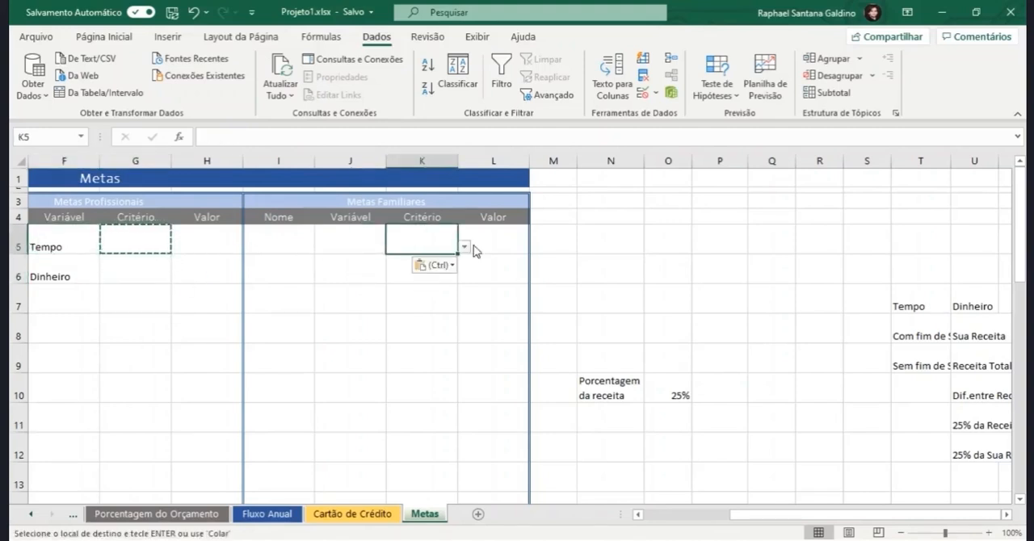
# Step: Change the list validation source of K5 to =SE($J5="Dinheiro";$U$8:$U$12;$T$8:$T$9)
pyautogui.click(645, 95)
pyautogui.click(612, 216)
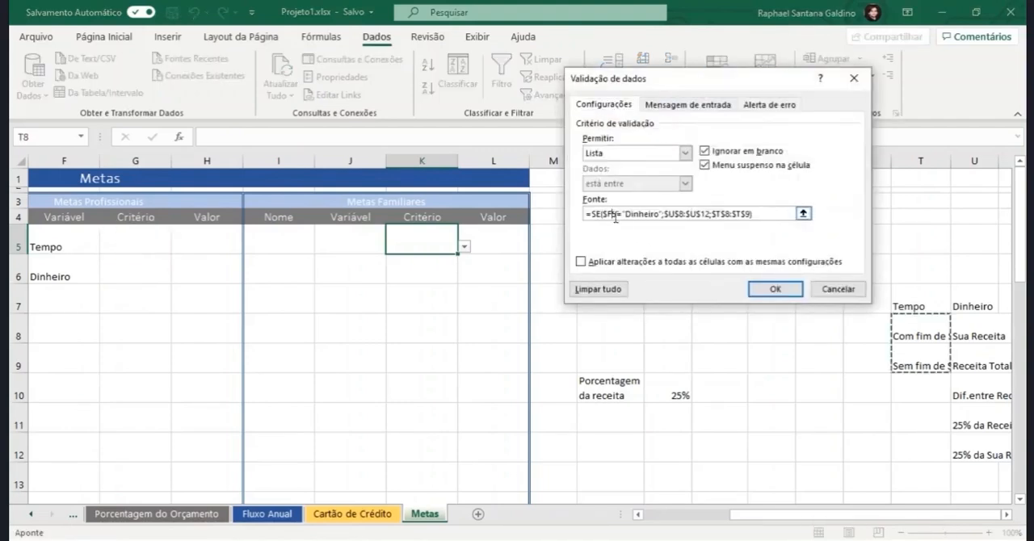
pyautogui.press('BackSpace')
pyautogui.write('J')
pyautogui.click(775, 288)
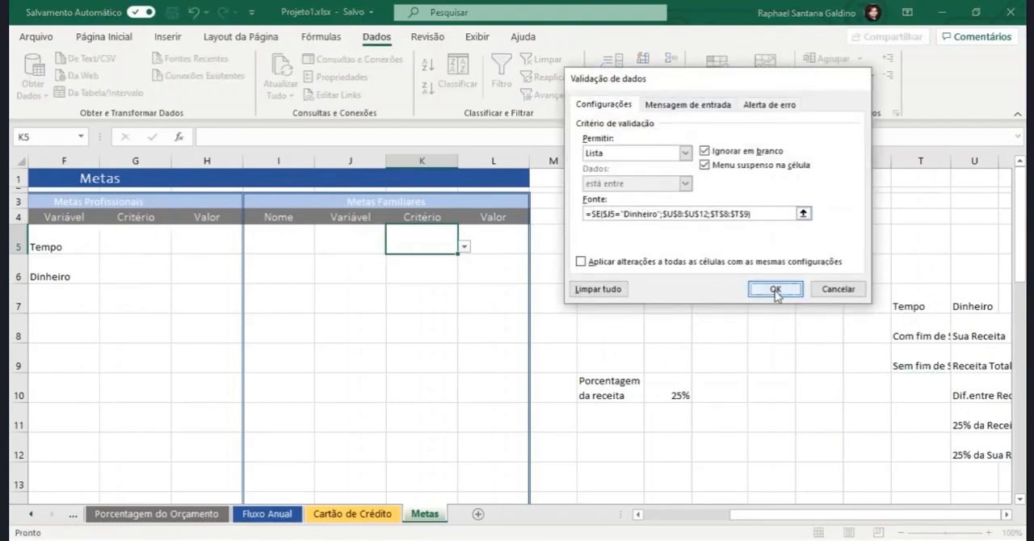
# Step: Test the Critério list in K5 with Dinheiro in J5, choosing Dif.entre Rec.Total e Desp
pyautogui.click(376, 244)
pyautogui.click(392, 250)
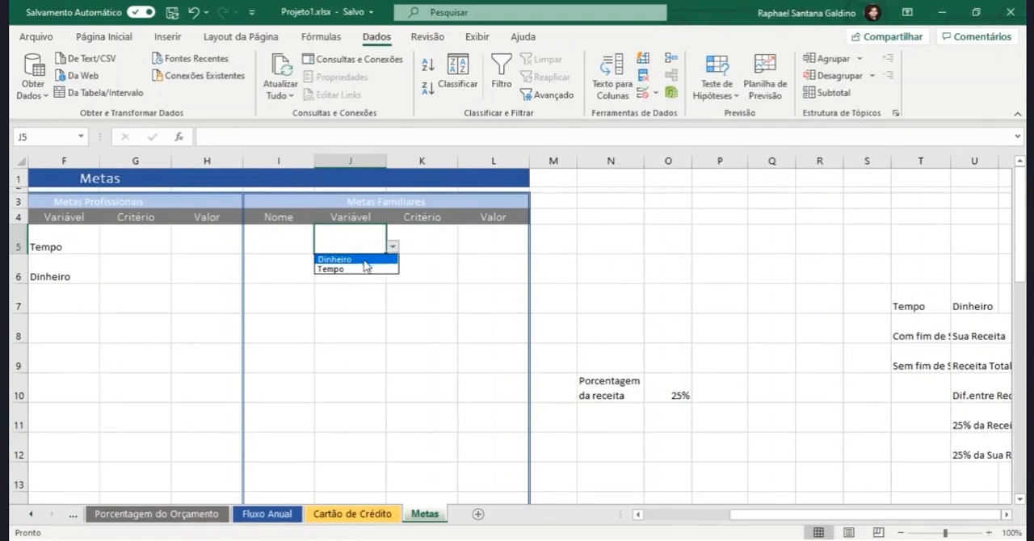
pyautogui.click(365, 260)
pyautogui.click(453, 244)
pyautogui.click(464, 246)
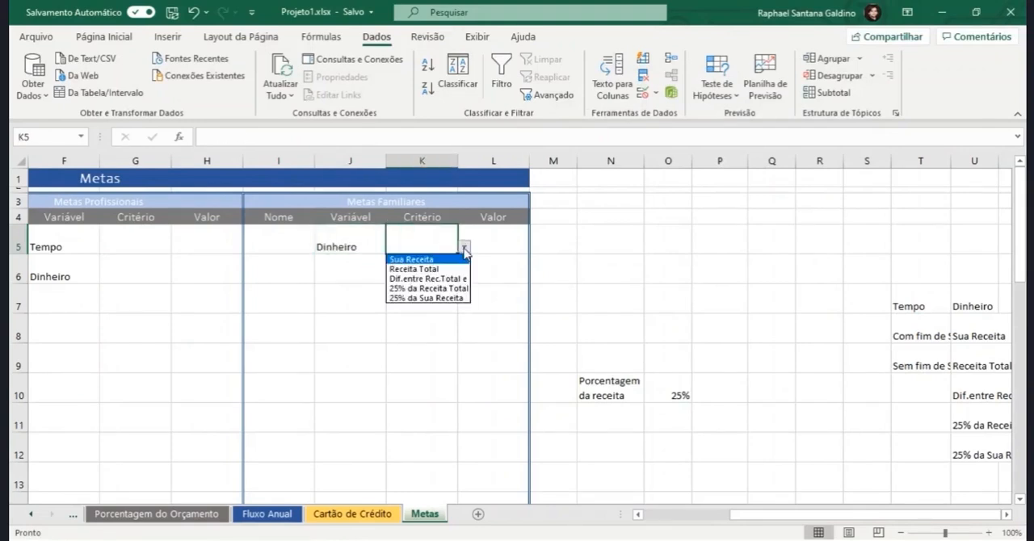
pyautogui.click(421, 276)
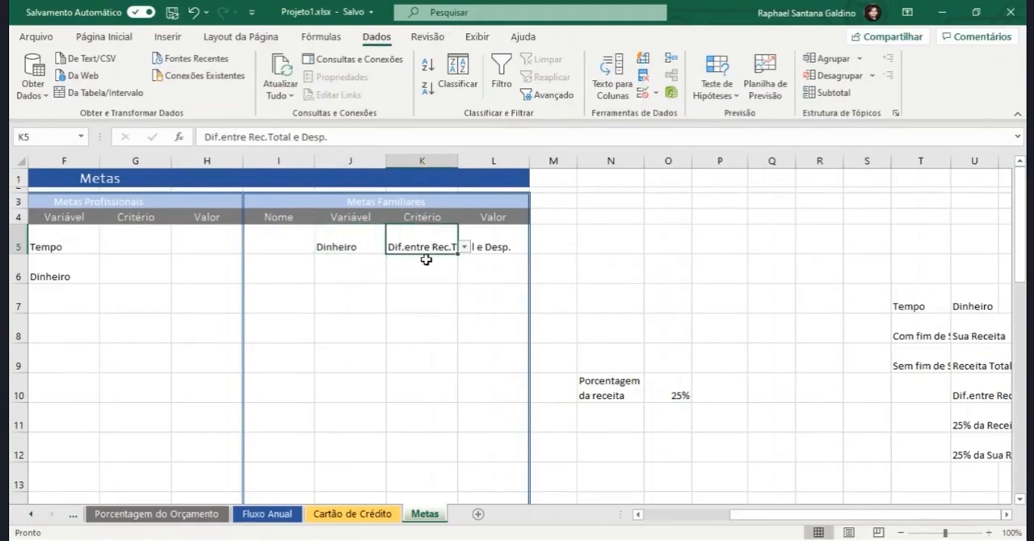
pyautogui.click(464, 247)
# Step: Set the Variável in J5 to Tempo, try Sem fim de Semana in K5, and clear K5
pyautogui.click(374, 244)
pyautogui.click(393, 246)
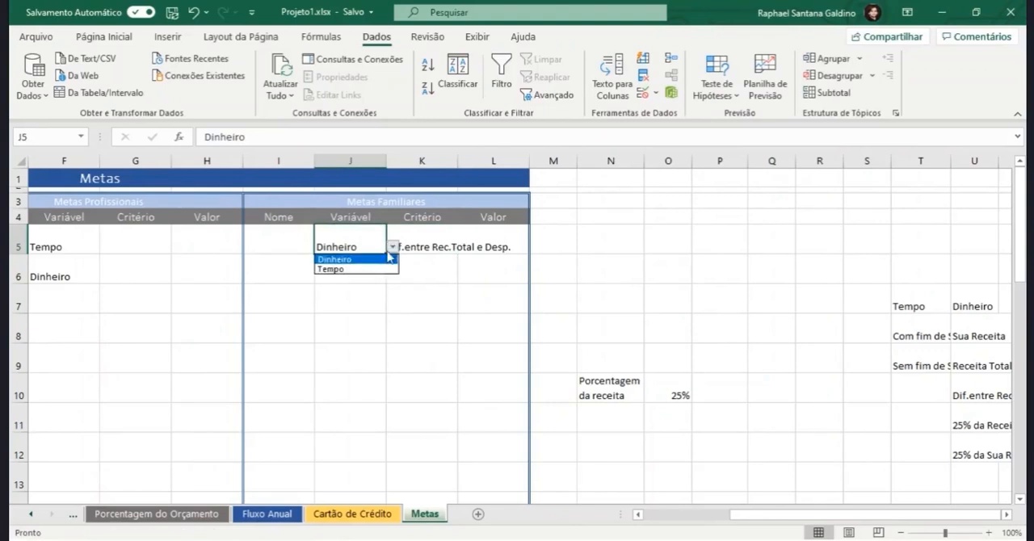
pyautogui.click(378, 269)
pyautogui.click(448, 247)
pyautogui.click(465, 247)
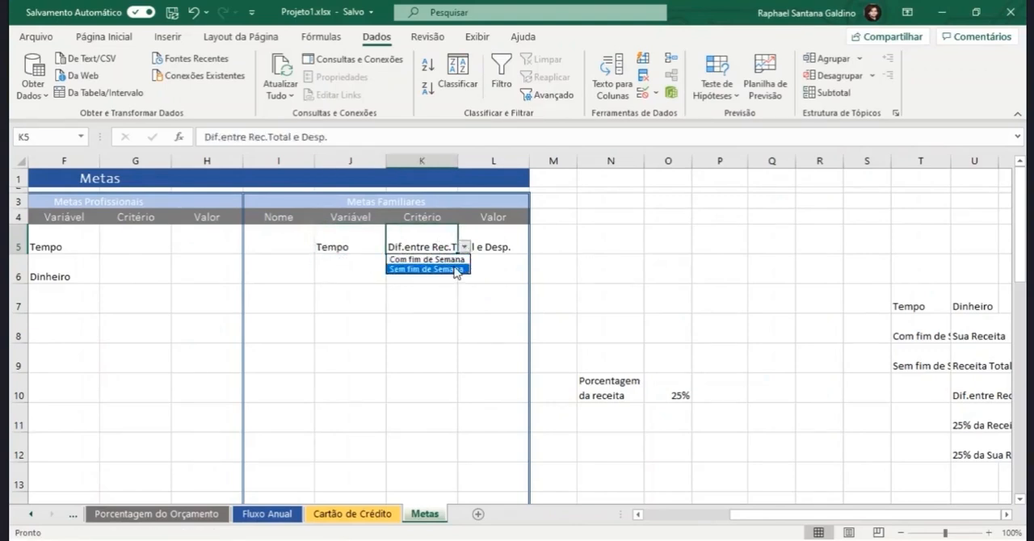
pyautogui.click(441, 268)
pyautogui.press('Delete')
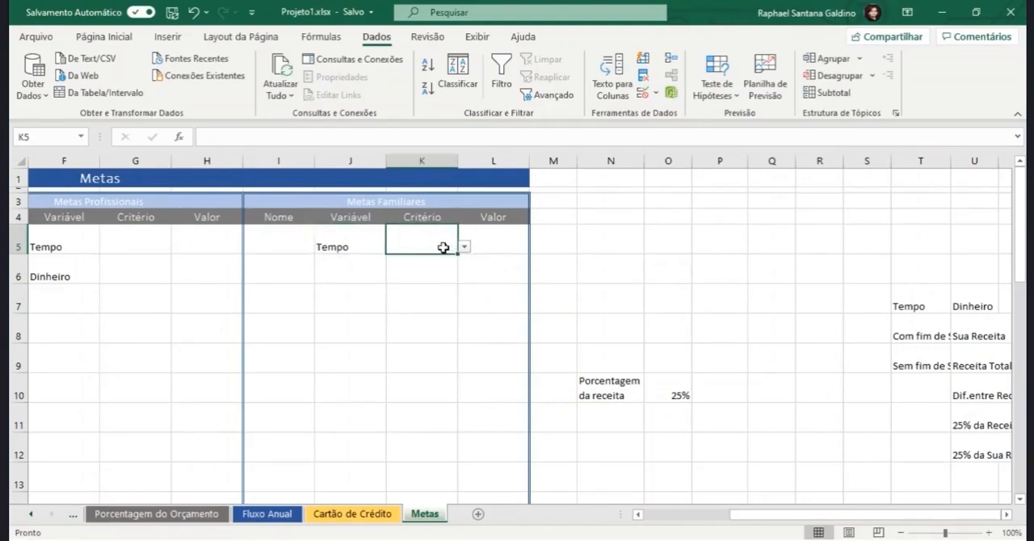
# Step: Fill the K5 drop-down to K30 and restore K30's bottom border by copying the formatting of J30
pyautogui.moveTo(457, 254)
pyautogui.mouseDown()
pyautogui.moveTo(458, 484)
pyautogui.moveTo(440, 466)
pyautogui.mouseUp()
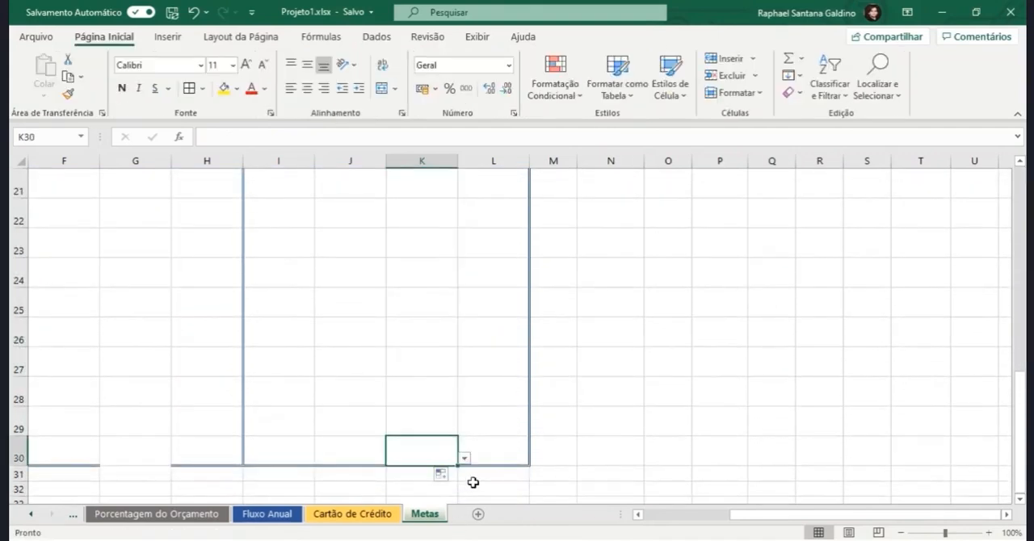
pyautogui.click(331, 454)
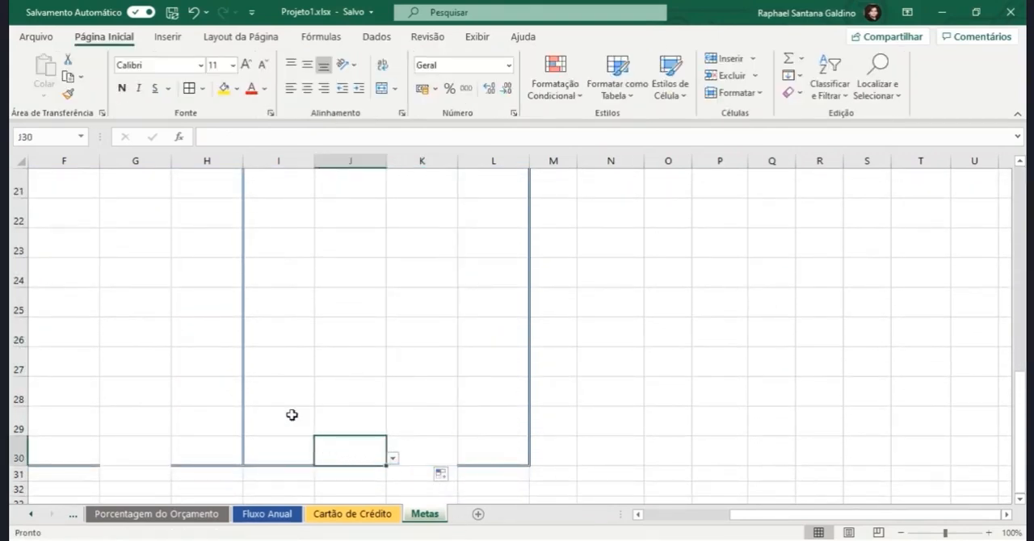
pyautogui.click(68, 93)
pyautogui.click(429, 447)
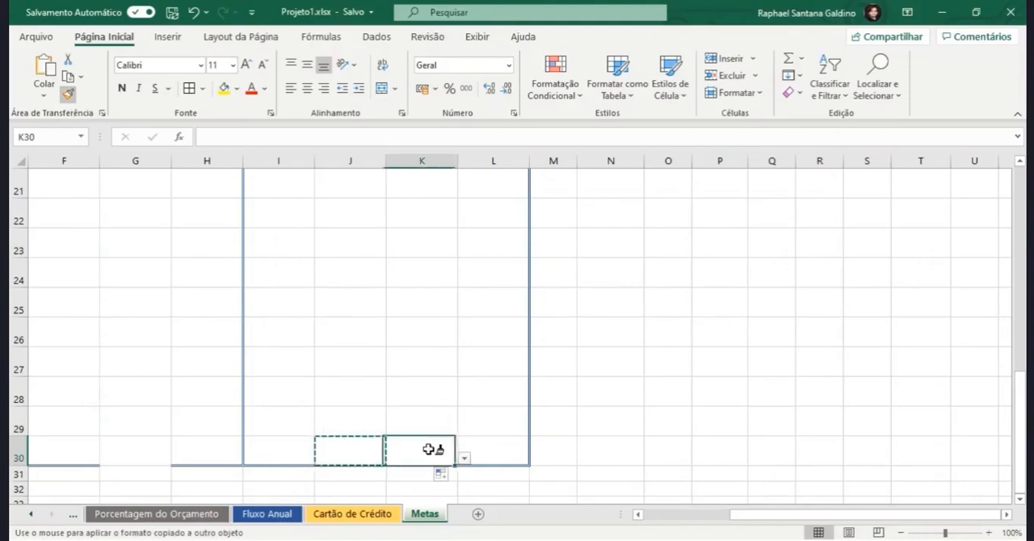
# Step: Check the Critério list in K30 with Dinheiro as the Variável in J30, and clear J30
pyautogui.click(368, 455)
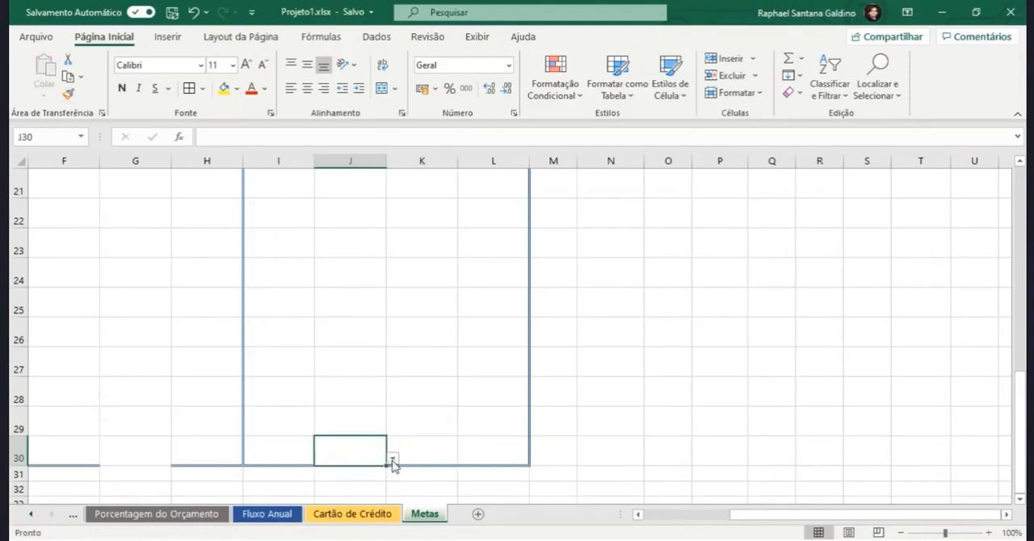
pyautogui.click(392, 460)
pyautogui.click(379, 468)
pyautogui.click(439, 450)
pyautogui.click(465, 459)
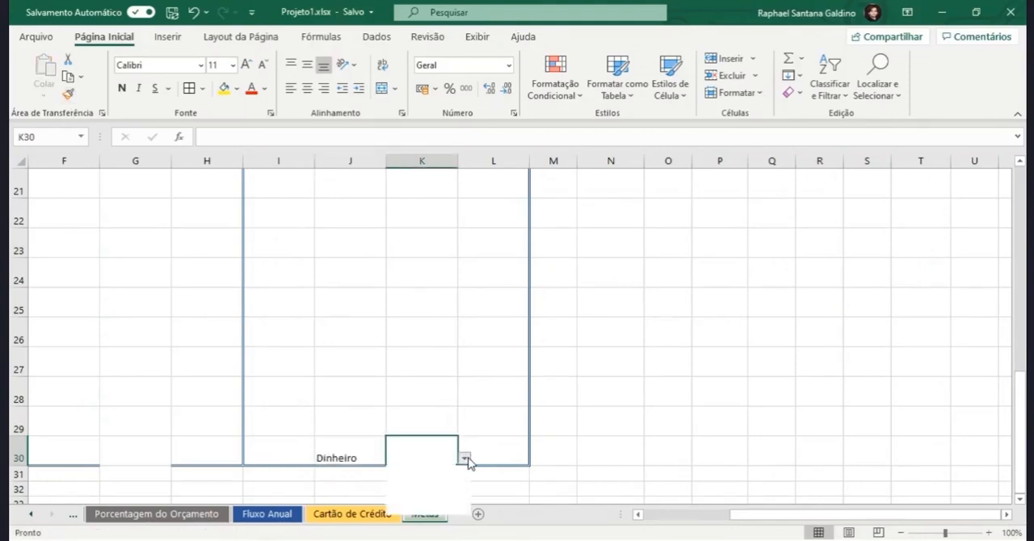
pyautogui.click(464, 461)
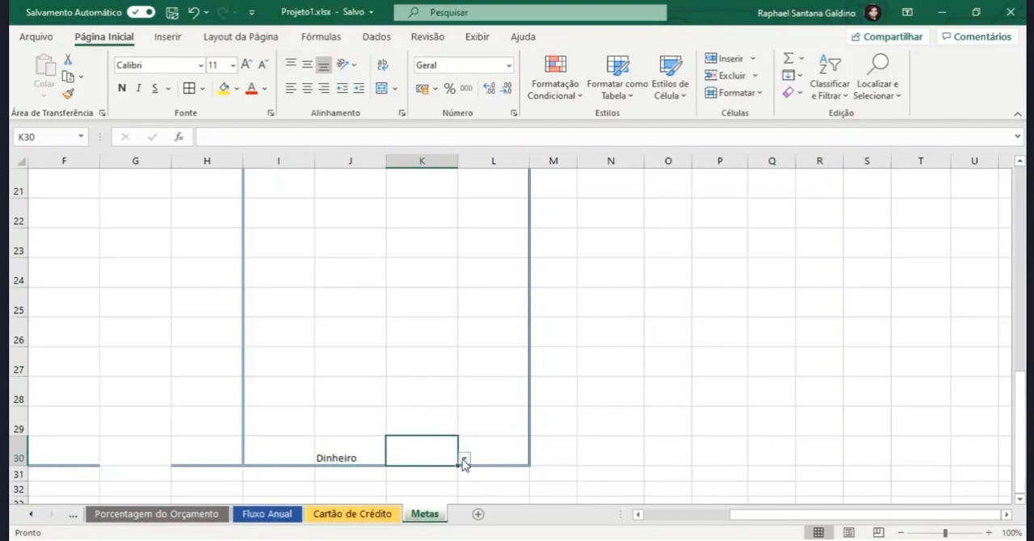
pyautogui.click(357, 455)
pyautogui.press('Delete')
# Step: Copy the formatting of B30 onto C30 to restore the table's bottom border under Metas Financeiras
pyautogui.click(81, 448)
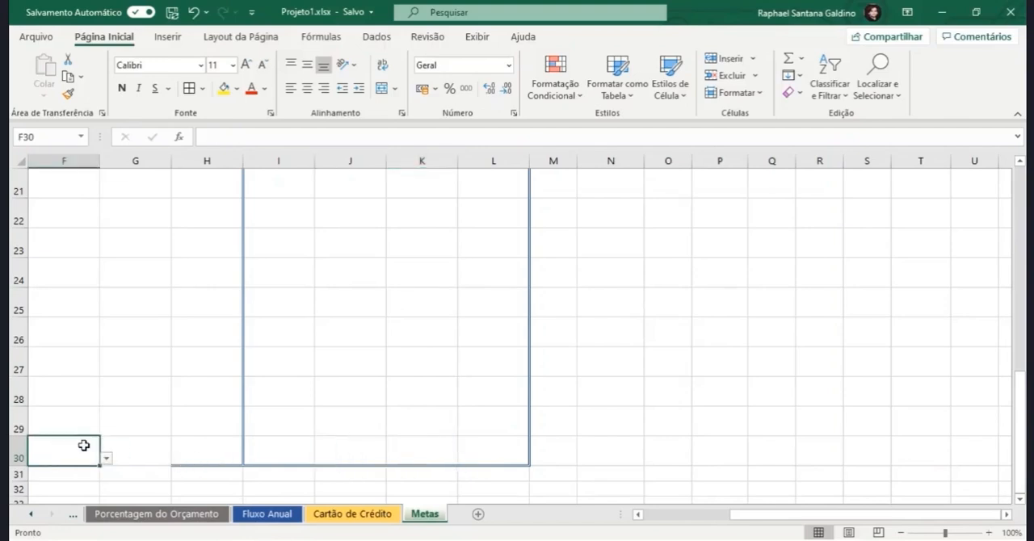
pyautogui.press('Left')
pyautogui.press('Left')
pyautogui.press('Left')
pyautogui.press('Left')
pyautogui.press('Left')
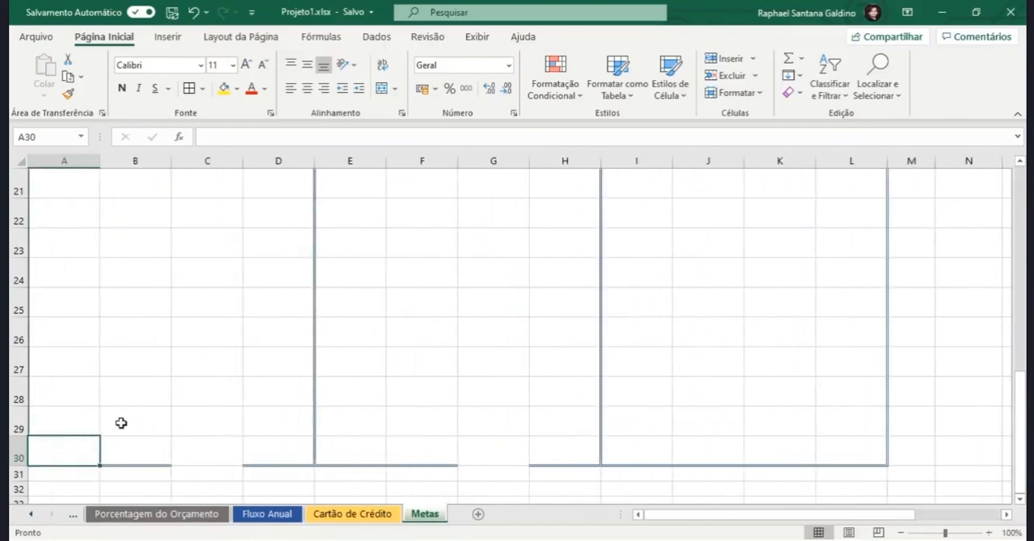
pyautogui.press('Right')
pyautogui.click(68, 94)
pyautogui.click(203, 455)
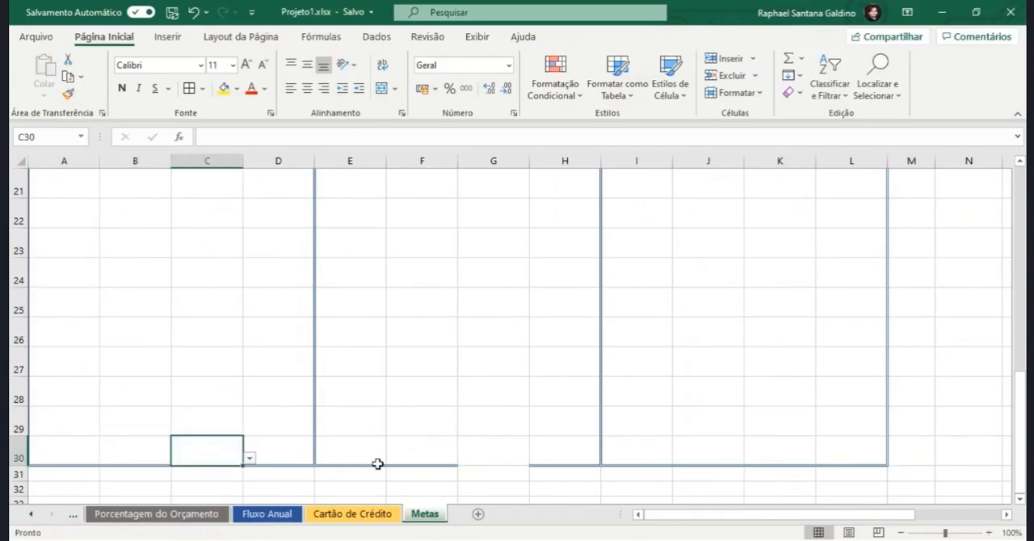
# Step: Copy the formatting of F30 onto G30 to restore the bottom border under Metas Profissionais
pyautogui.click(392, 454)
pyautogui.click(68, 94)
pyautogui.click(477, 448)
pyautogui.scroll(6, 515, 400)
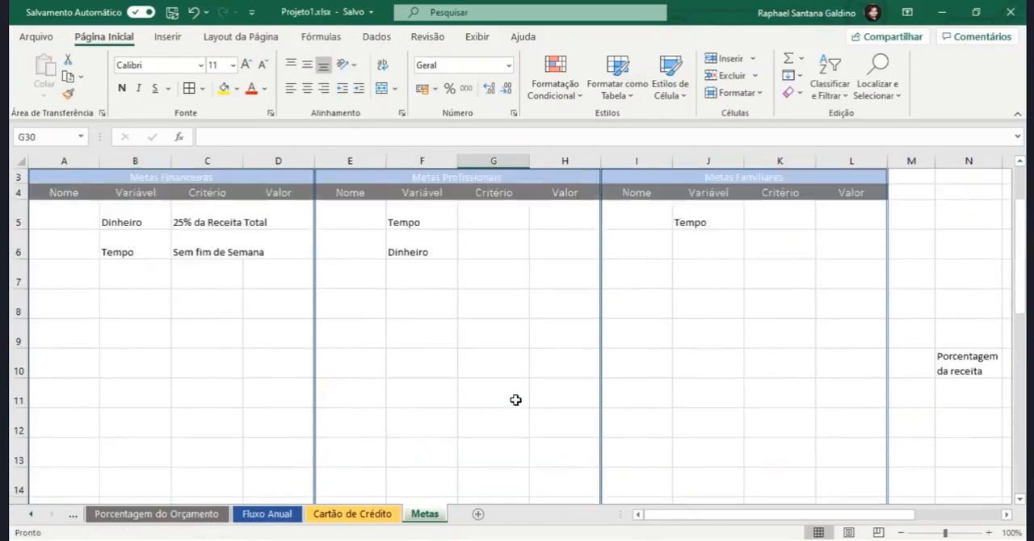
pyautogui.scroll(1, 515, 400)
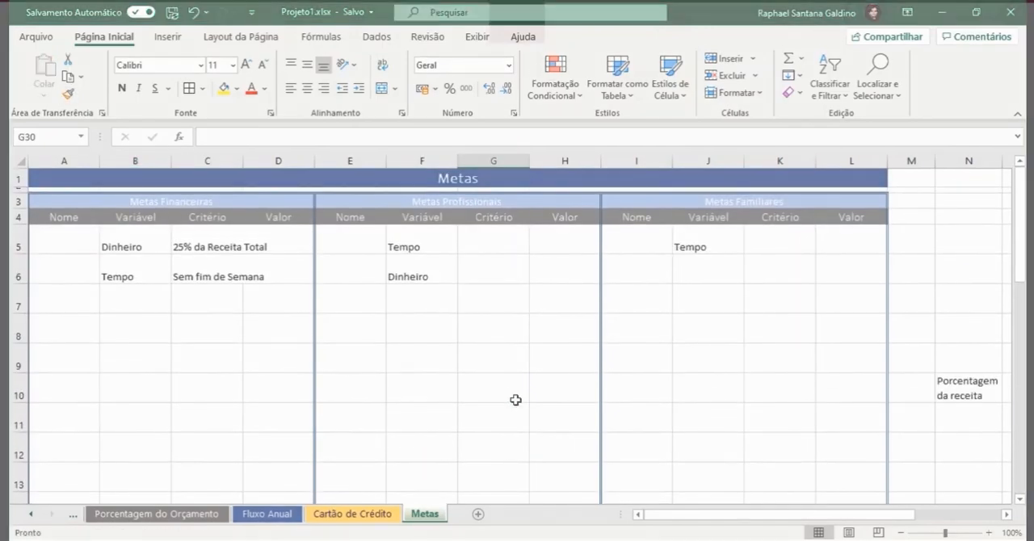